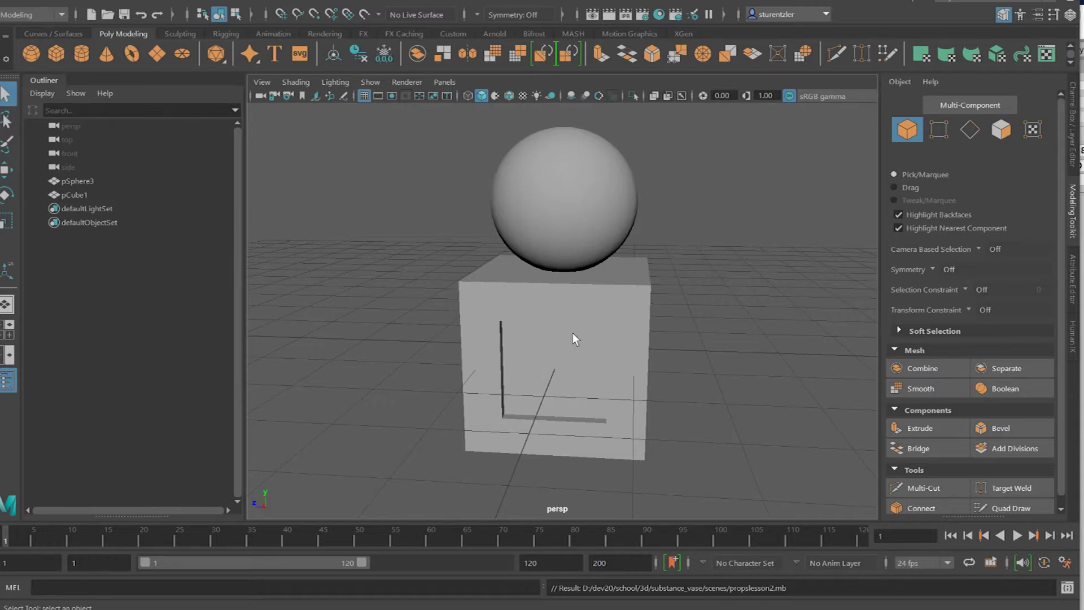
# Assign a new Blinn material to the cube beneath the sphere
pyautogui.keyDown('alt'); pyautogui.moveTo(572, 334); pyautogui.dragTo(553, 265); pyautogui.keyUp('alt')
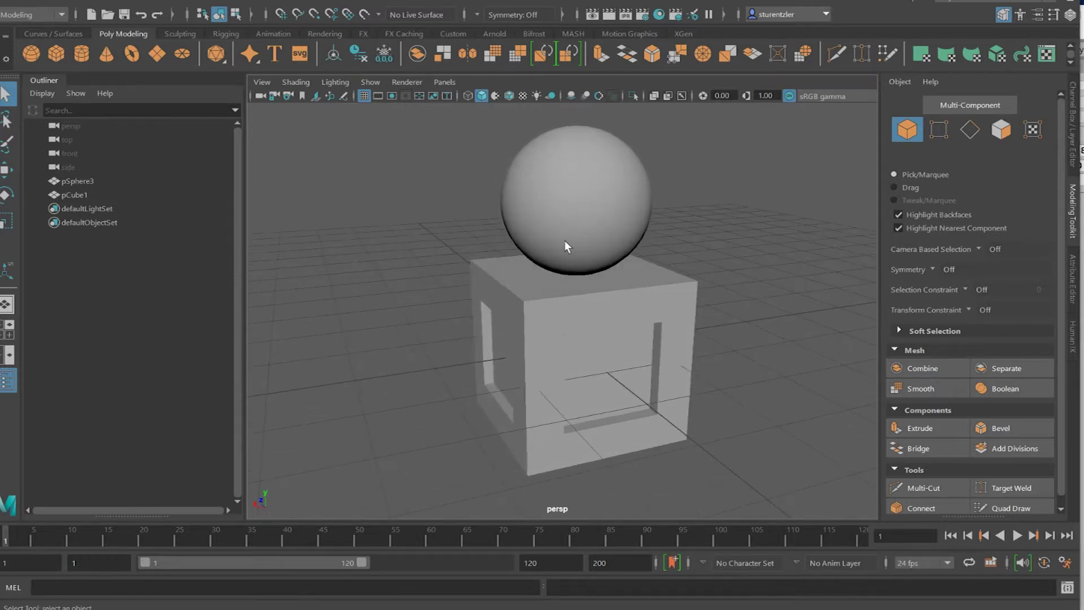
pyautogui.click(570, 217)
pyautogui.click(545, 342)
pyautogui.keyDown('alt'); pyautogui.moveTo(544, 342); pyautogui.dragTo(482, 353); pyautogui.keyUp('alt')
pyautogui.keyDown('alt'); pyautogui.moveTo(561, 350); pyautogui.dragTo(435, 357); pyautogui.keyUp('alt')
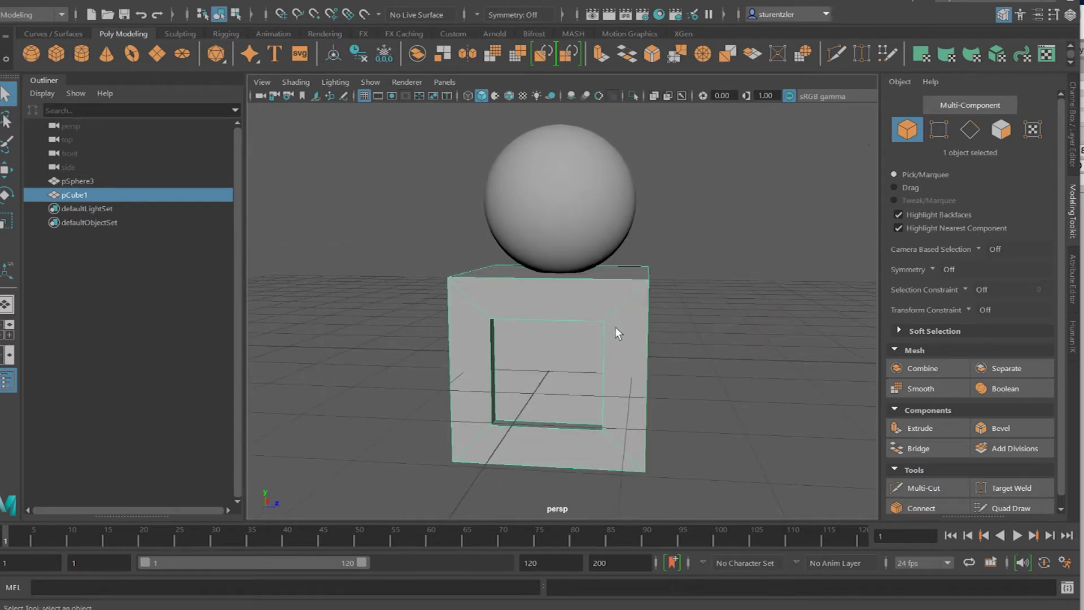
pyautogui.rightClick(607, 309)
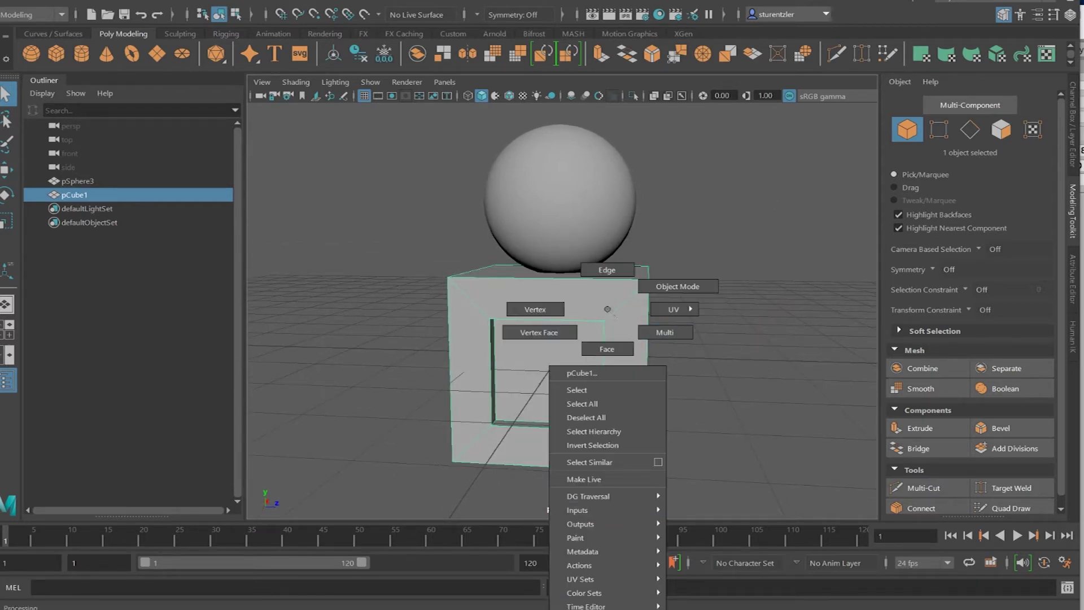
pyautogui.click(582, 373)
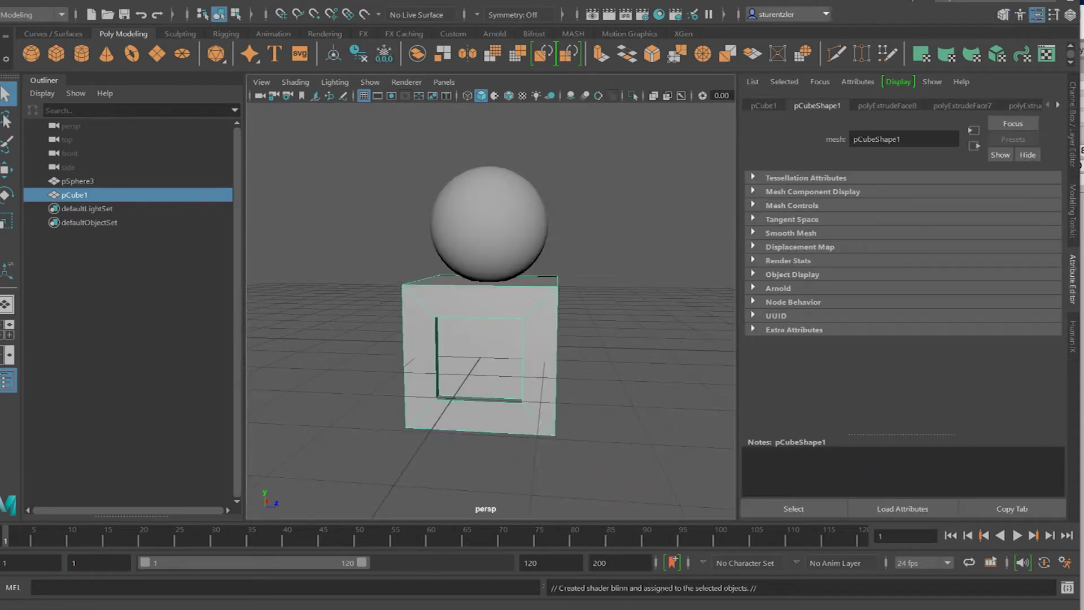
# Rename the cube's Blinn material as BOXMAT
pyautogui.click(1058, 104)
pyautogui.click(1059, 104)
pyautogui.click(1031, 105)
pyautogui.doubleClick(903, 139)
pyautogui.write('BOXMAT')
pyautogui.press('Return')
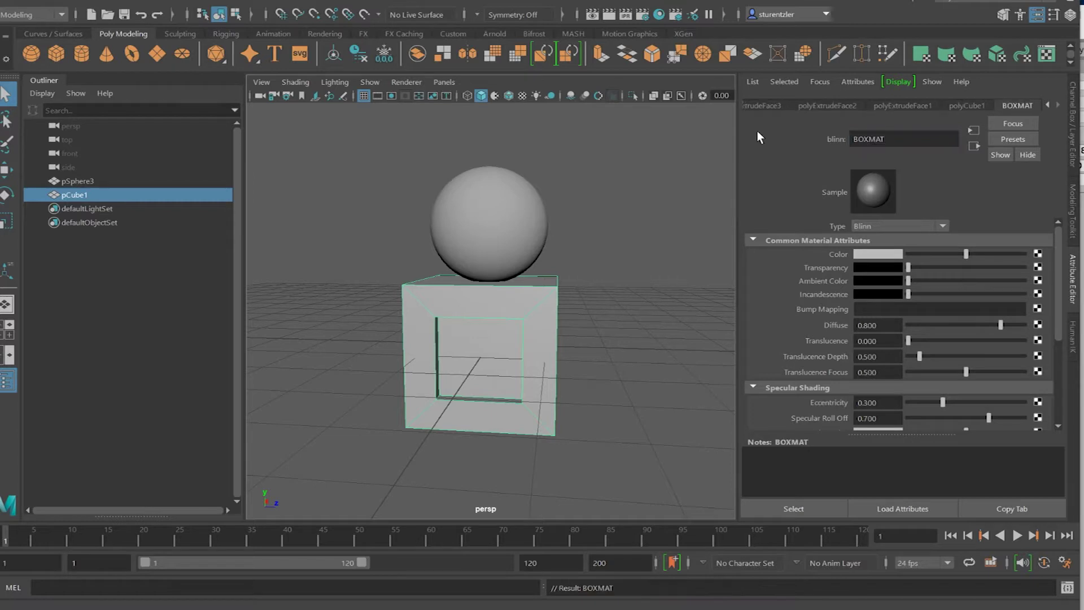
# Set the color of the BOXMAT material to red
pyautogui.click(874, 259)
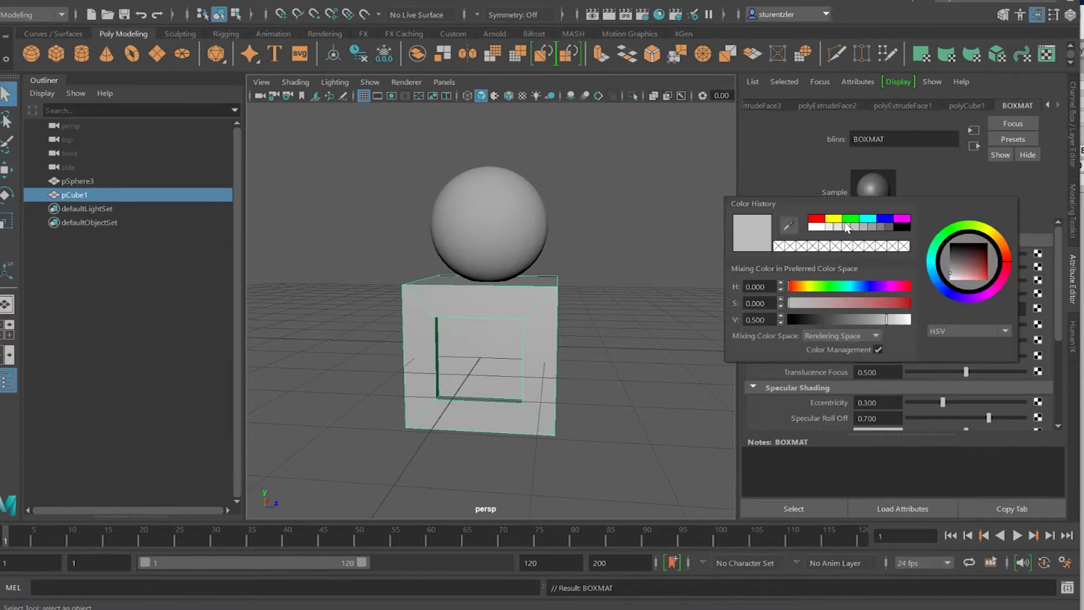
pyautogui.click(818, 221)
pyautogui.click(571, 238)
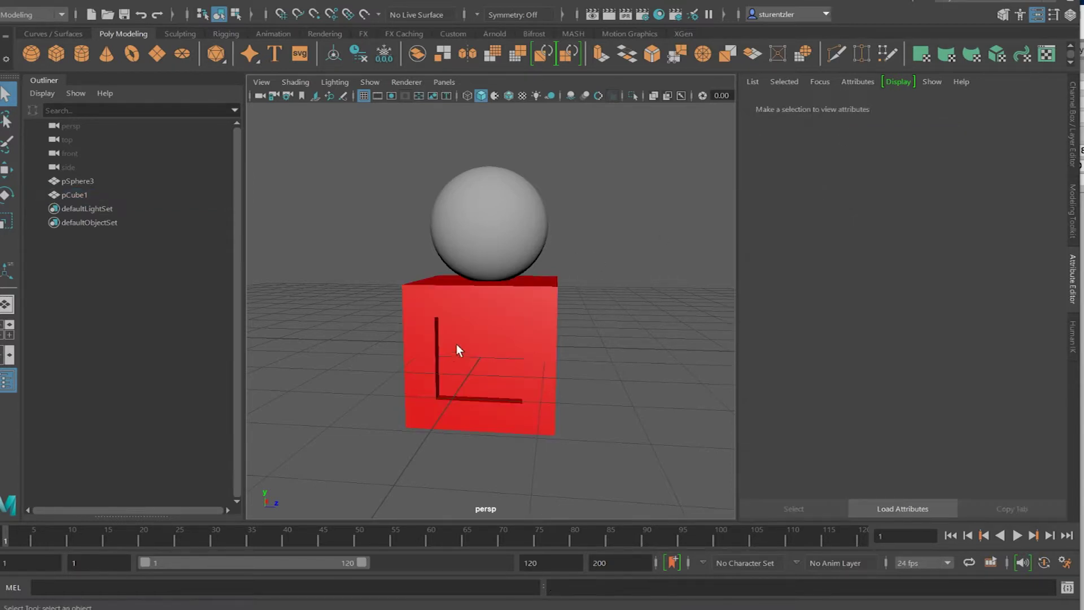
# Assign a new Blinn material to the sphere and set its color to bright yellow
pyautogui.click(476, 233)
pyautogui.moveTo(512, 198); pyautogui.dragTo(526, 547, button='right')
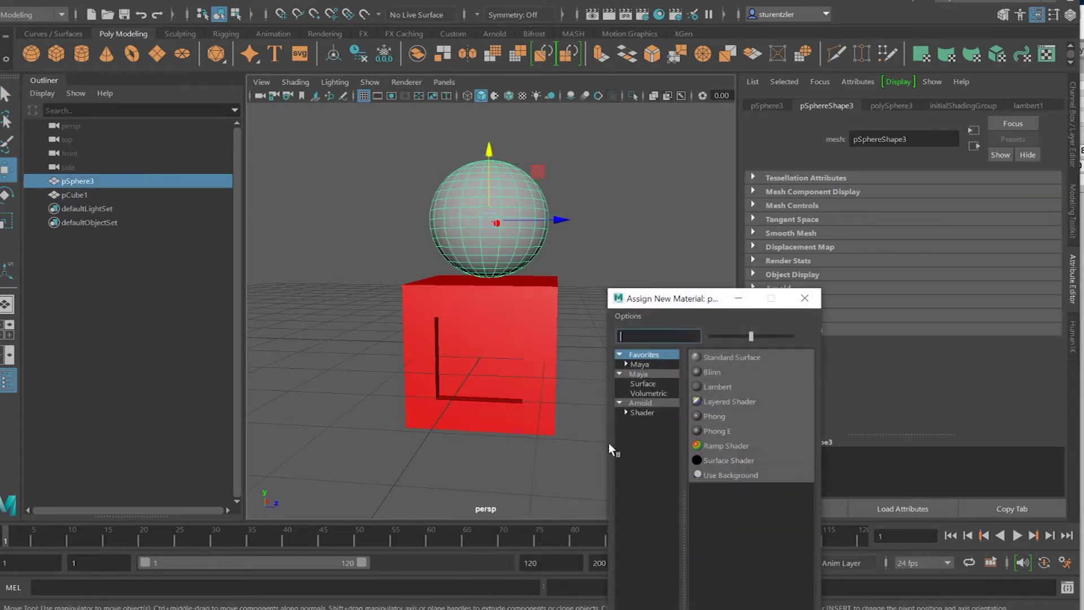
pyautogui.click(709, 371)
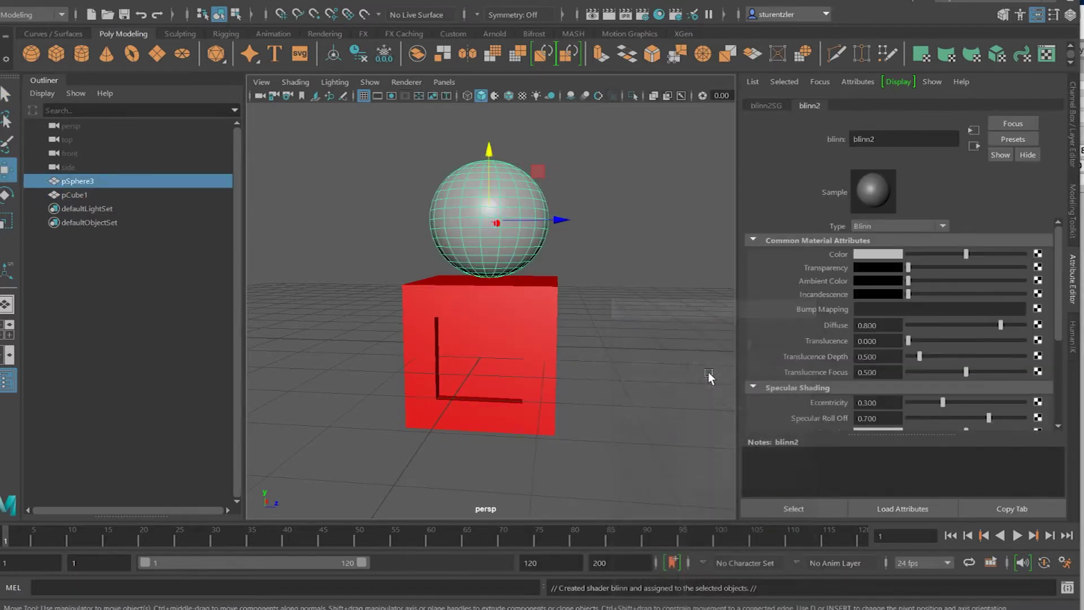
pyautogui.click(892, 254)
pyautogui.click(1014, 236)
pyautogui.moveTo(983, 266); pyautogui.dragTo(1004, 236)
pyautogui.click(621, 294)
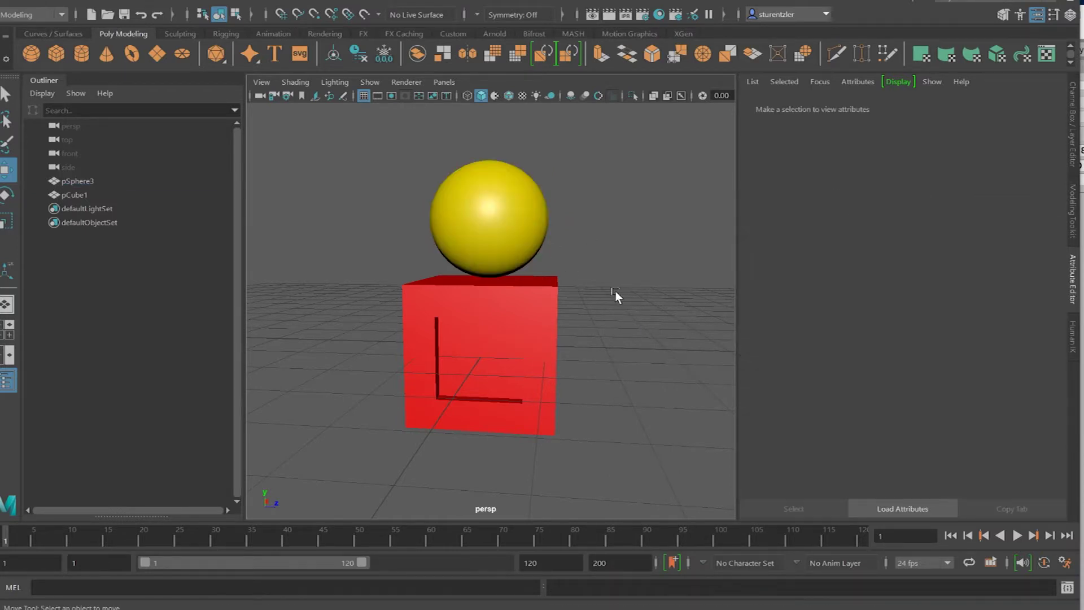
# Rename the sphere's Blinn material as SPHEREYELLOW
pyautogui.click(499, 232)
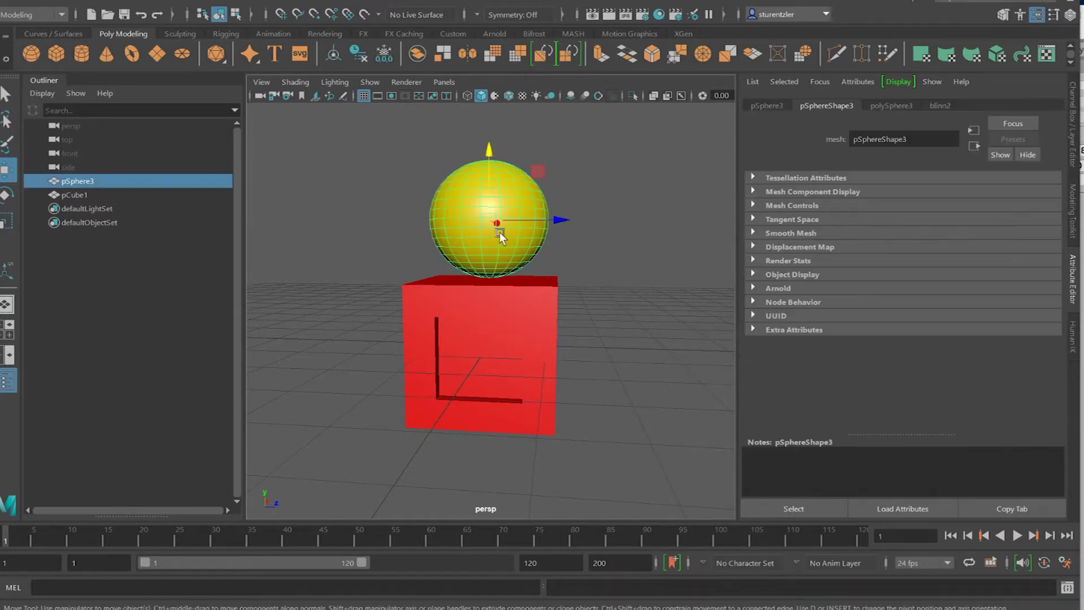
pyautogui.click(936, 105)
pyautogui.write('S')
pyautogui.press('BackSpace')
pyautogui.write('SPHERE')
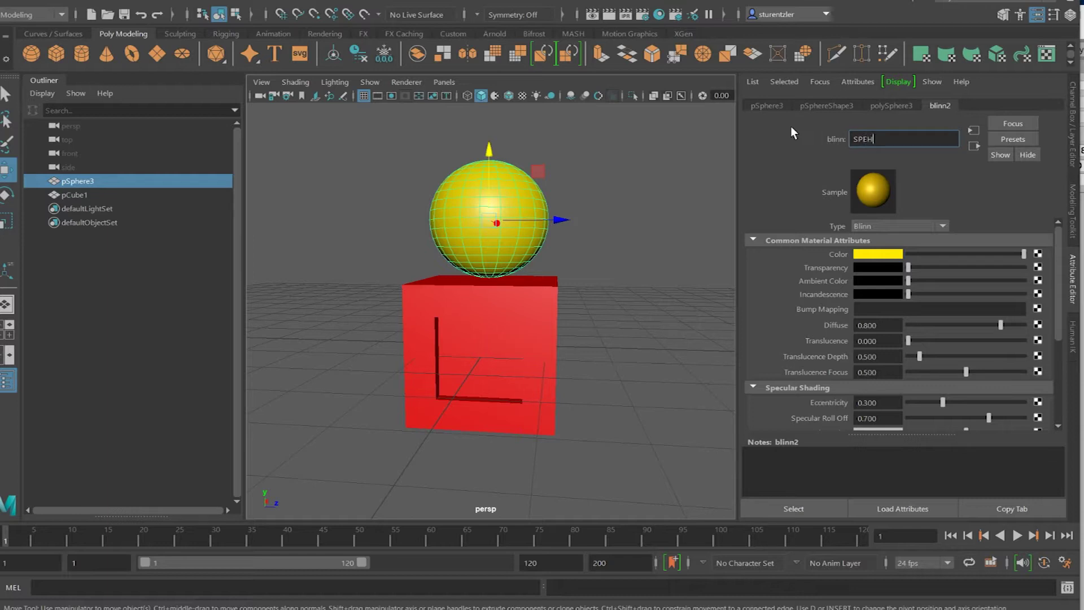
pyautogui.press('BackSpace')
pyautogui.press('BackSpace')
pyautogui.press('BackSpace')
pyautogui.press('BackSpace')
pyautogui.write('HEREYELLOW')
pyautogui.press('Return')
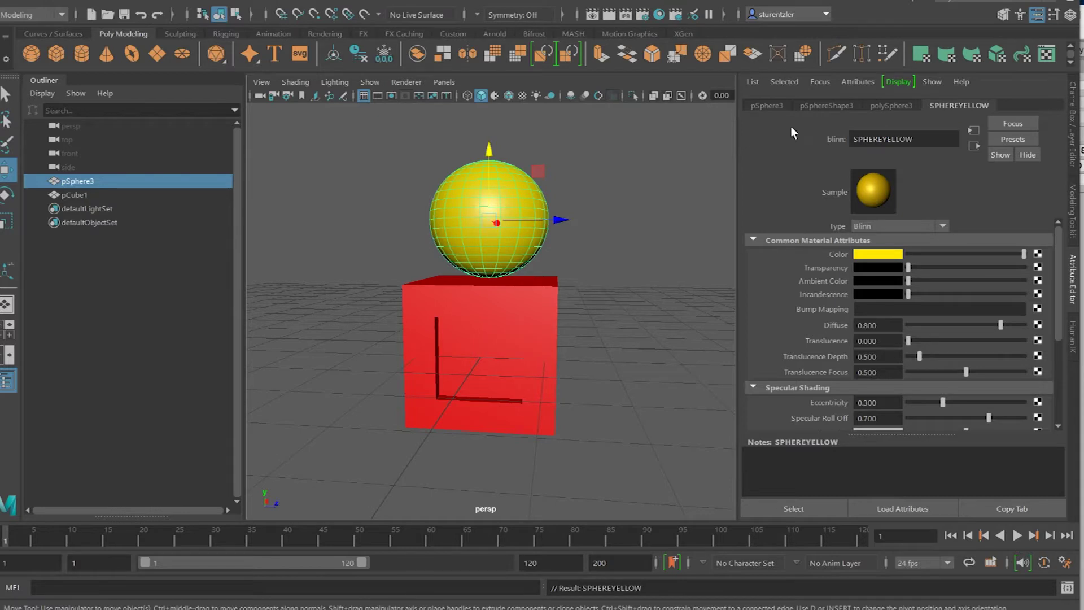
# Select the recessed inner faces on the cube's sides and assign them a new Blinn material
pyautogui.click(475, 368)
pyautogui.moveTo(483, 371); pyautogui.dragTo(476, 379, button='right')
pyautogui.click(476, 379)
pyautogui.keyDown('alt'); pyautogui.moveTo(619, 365); pyautogui.dragTo(506, 357); pyautogui.keyUp('alt')
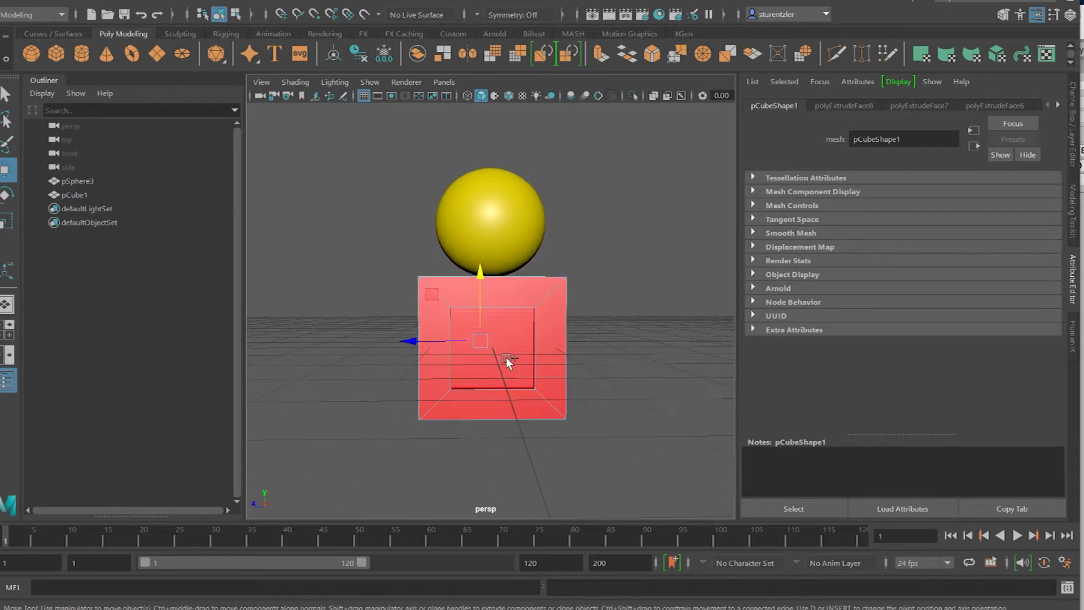
pyautogui.keyDown('alt'); pyautogui.moveTo(632, 358); pyautogui.dragTo(533, 365); pyautogui.keyUp('alt')
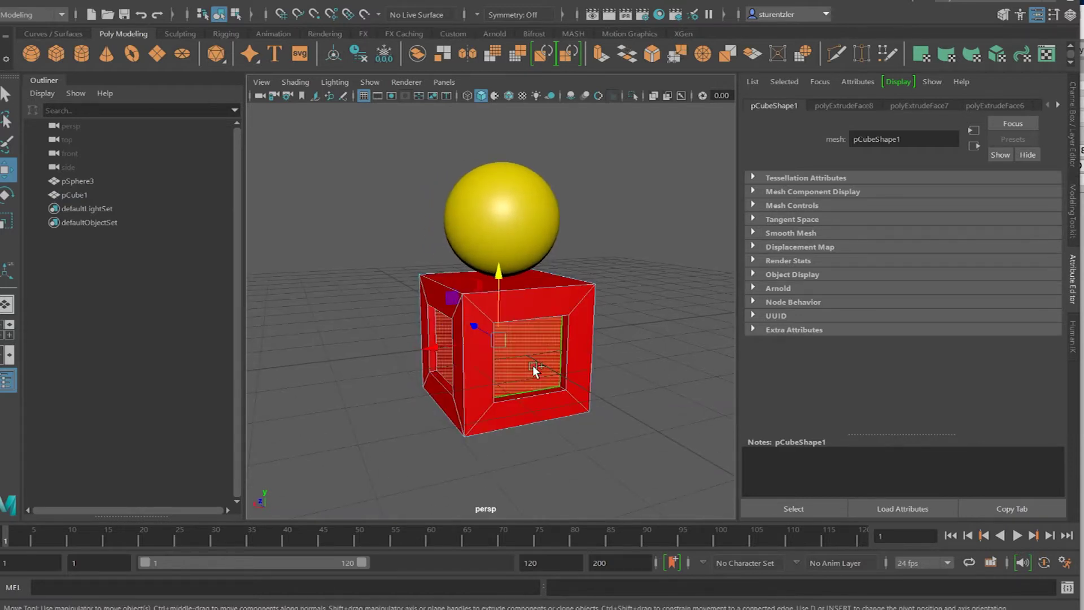
pyautogui.keyDown('alt'); pyautogui.moveTo(616, 364); pyautogui.dragTo(488, 365); pyautogui.keyUp('alt')
pyautogui.rightClick(489, 374)
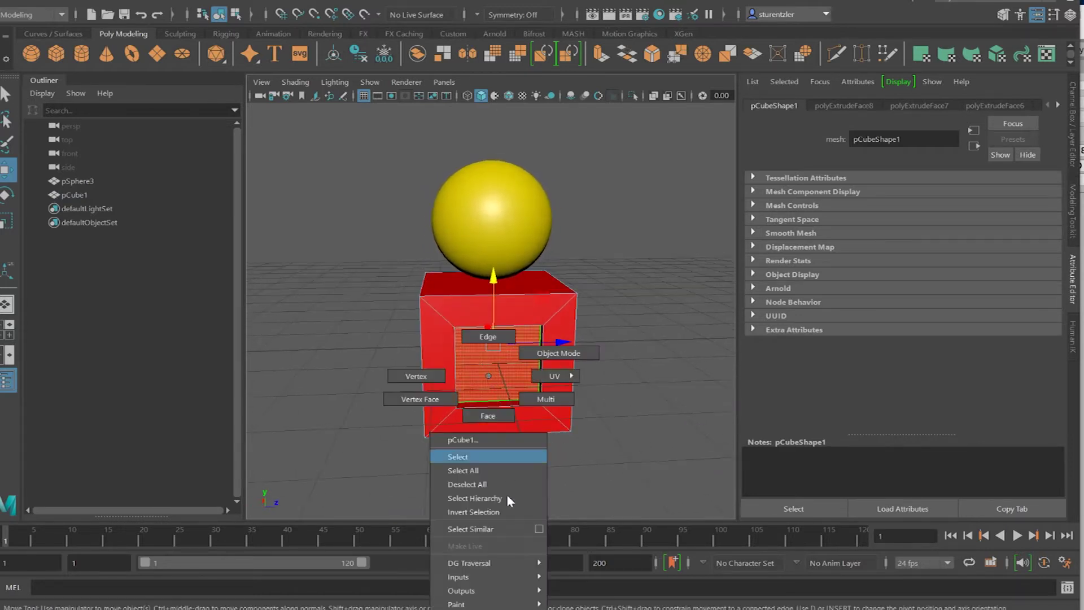
pyautogui.click(475, 607)
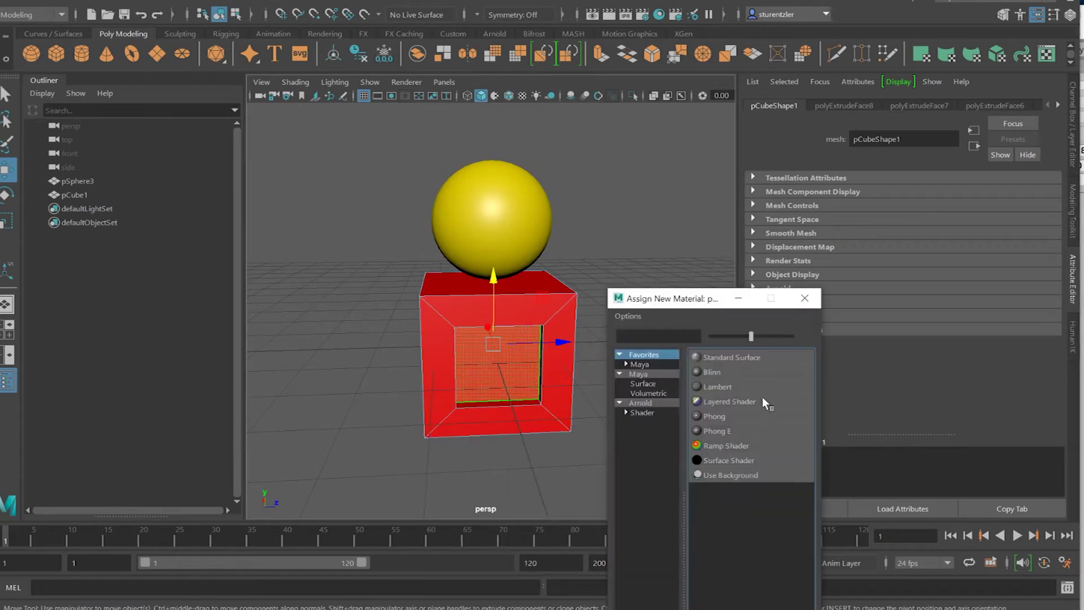
pyautogui.click(719, 371)
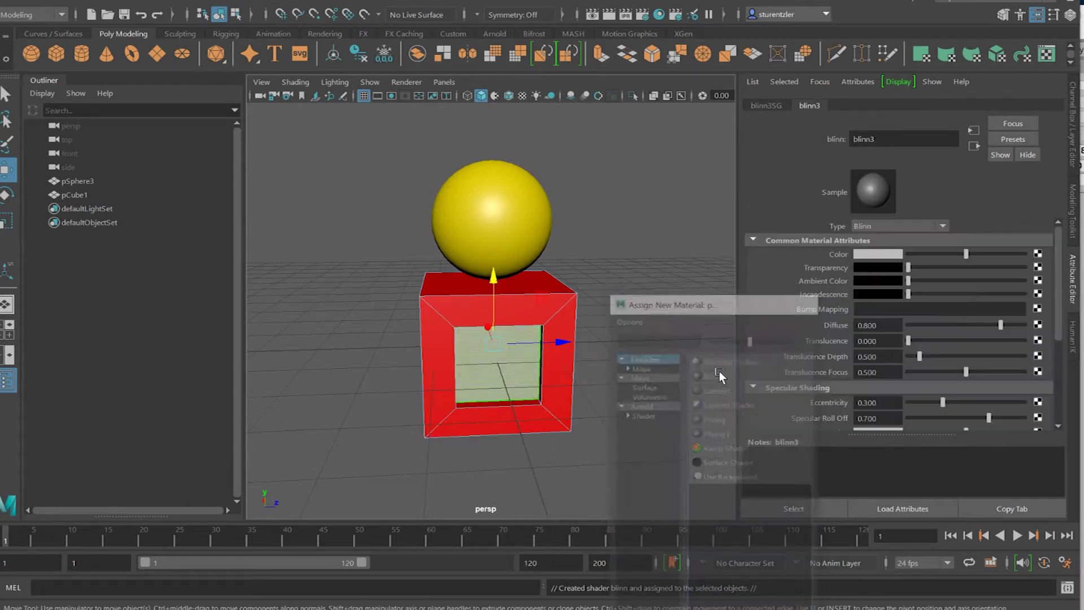
# Set the recessed faces' material color to dark blue and rename the material as BLUEBOX
pyautogui.click(866, 253)
pyautogui.click(935, 283)
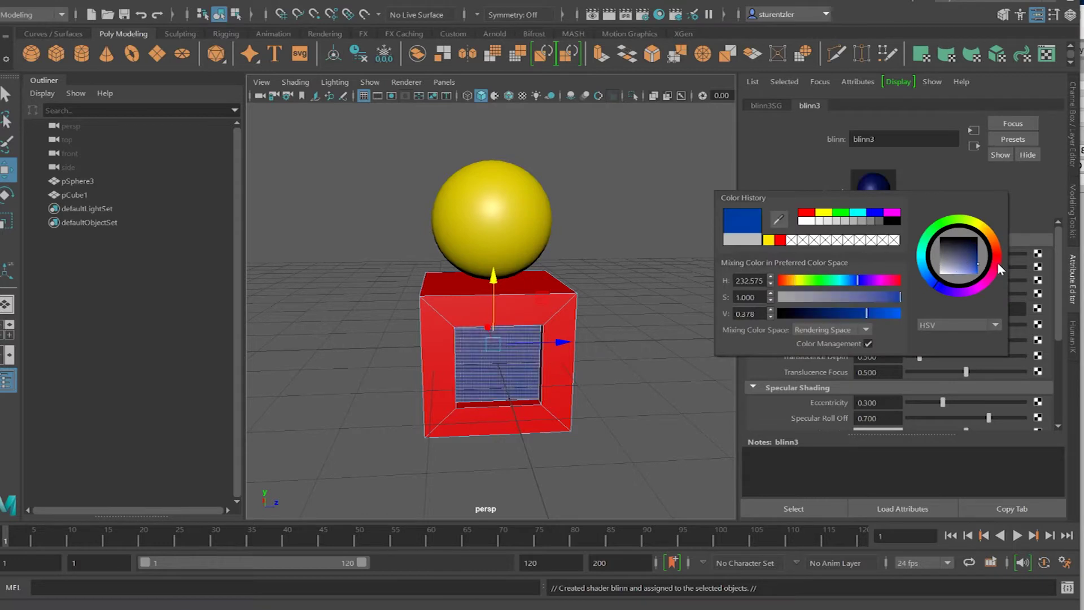
pyautogui.write('BLUEBOX')
pyautogui.press('Return')
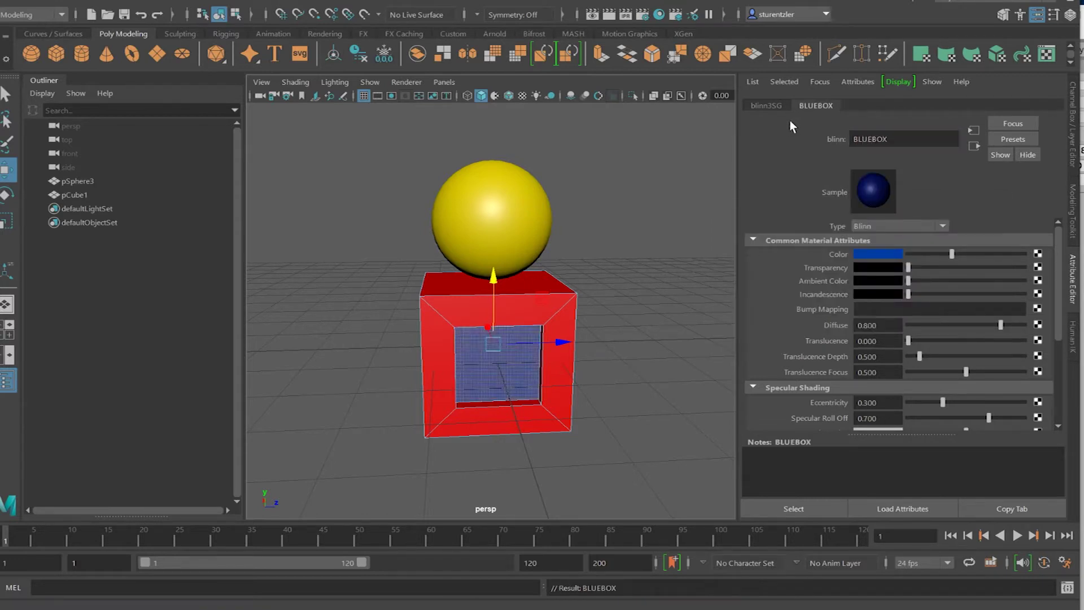
# Leave the face selection and rename the cube object as box
pyautogui.click(601, 279)
pyautogui.click(548, 288)
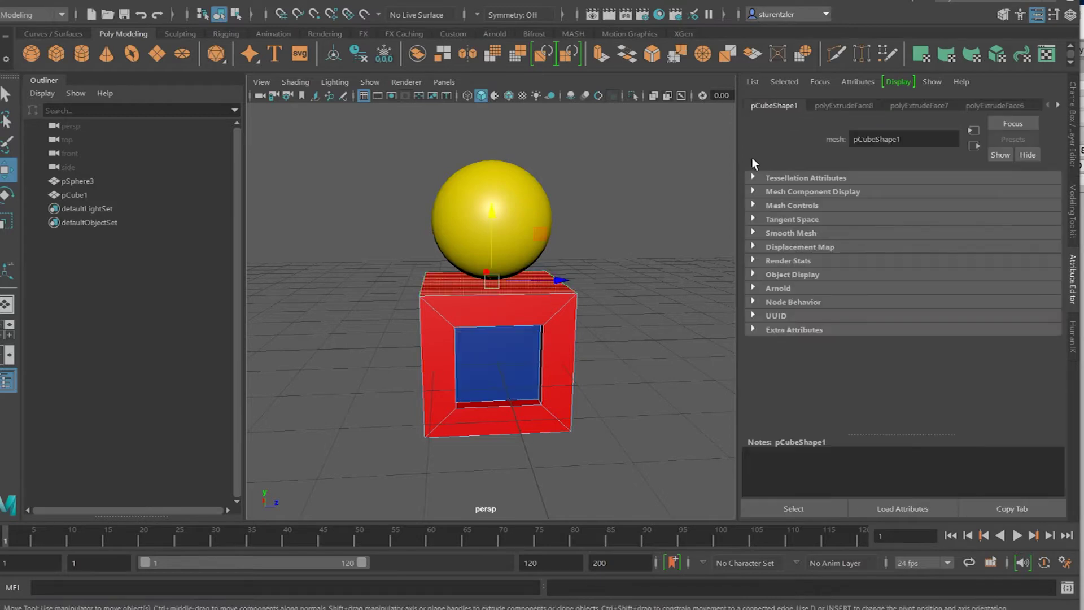
pyautogui.click(79, 194)
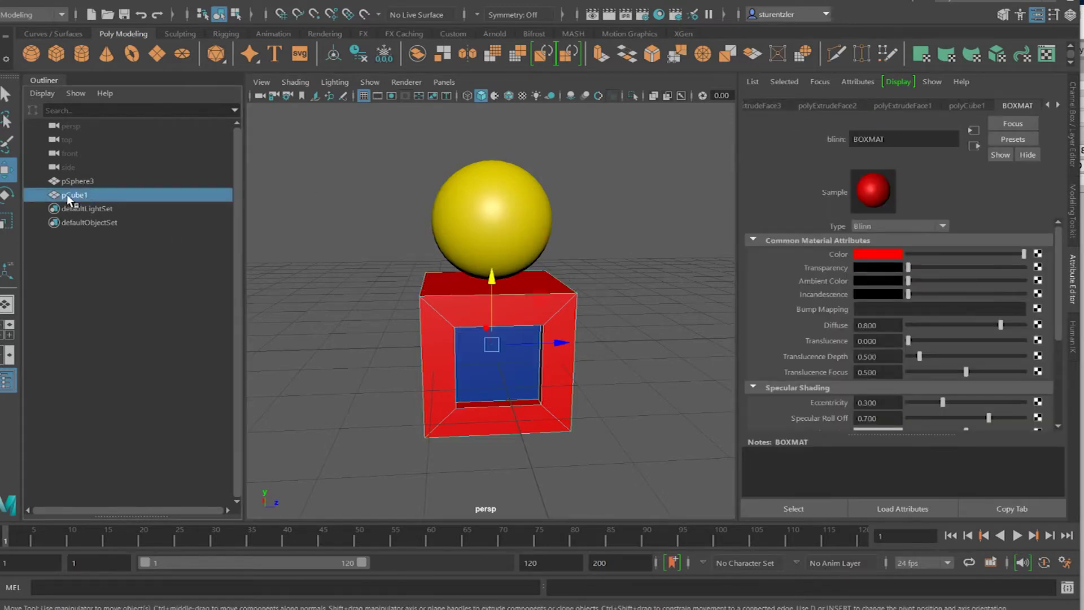
pyautogui.doubleClick(67, 195)
pyautogui.write('box')
pyautogui.press('Return')
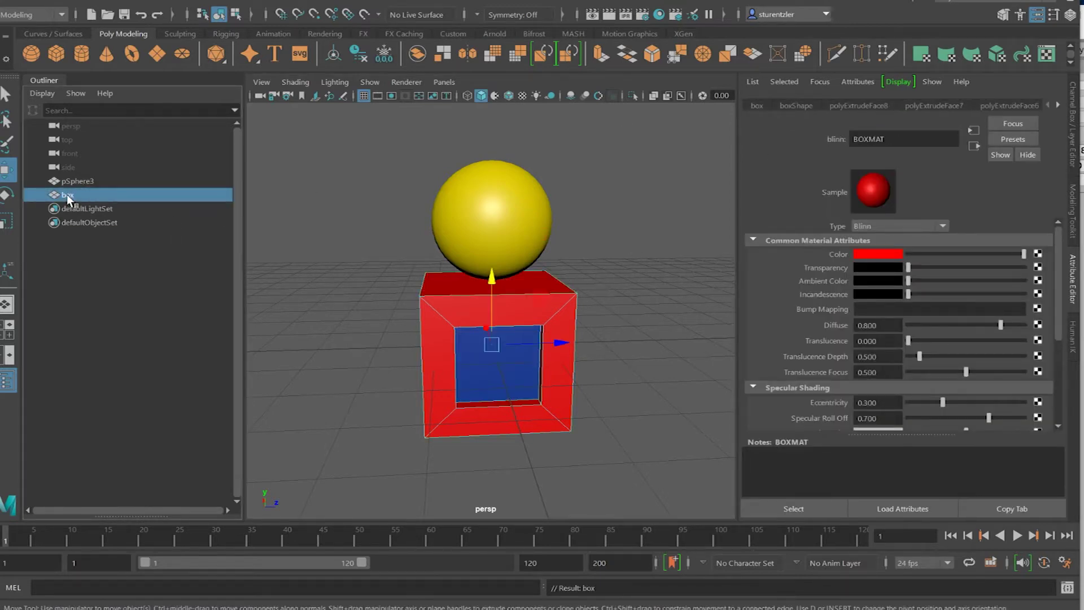
# Rename the sphere object as round and clear the selection
pyautogui.click(480, 215)
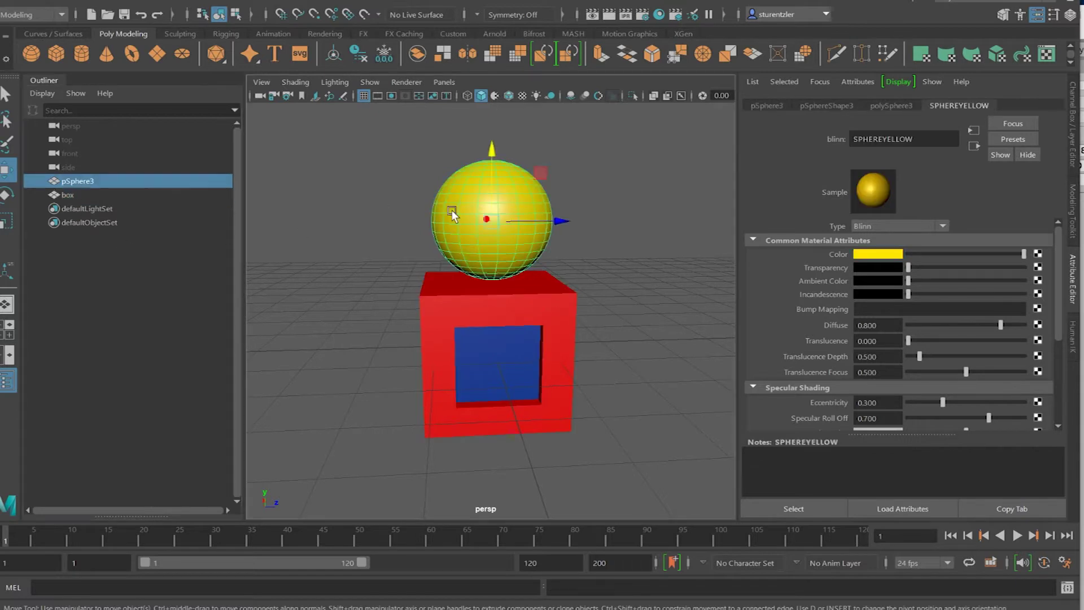
pyautogui.doubleClick(101, 185)
pyautogui.write('round')
pyautogui.press('Return')
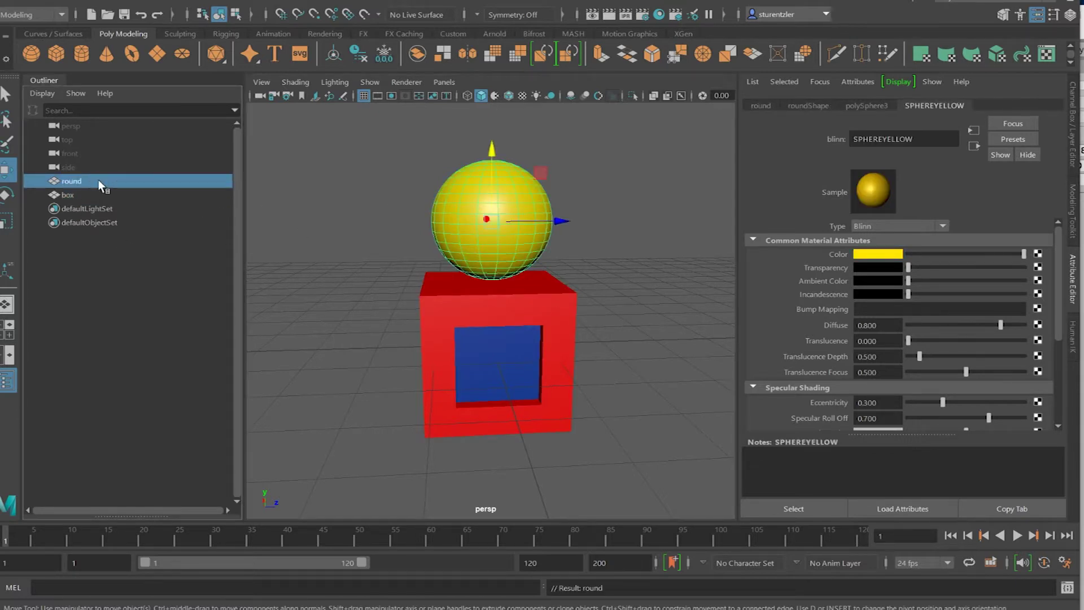
pyautogui.click(380, 224)
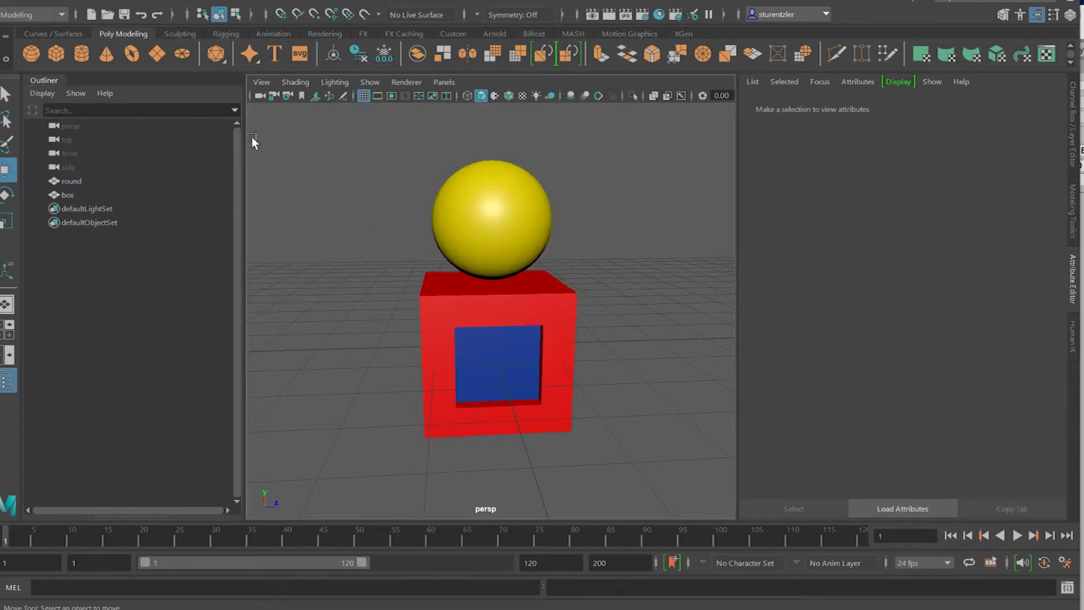
# Save the current scene with the new materials and object names
pyautogui.click(6, 2)
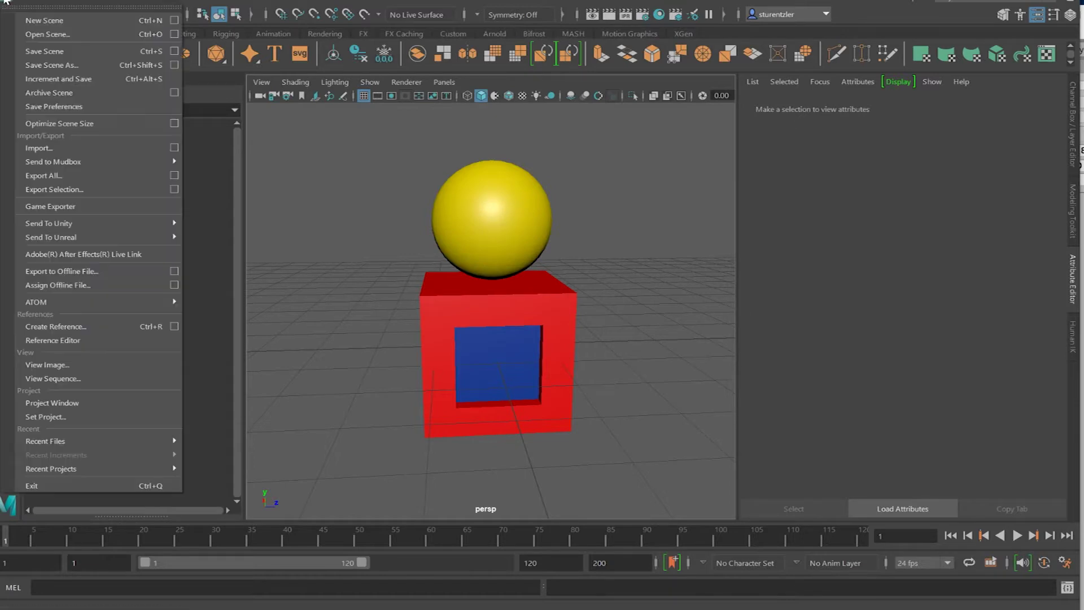
pyautogui.click(45, 51)
pyautogui.click(878, 470)
# Select both the sphere and the box and export the selection
pyautogui.press('w')
pyautogui.moveTo(371, 149); pyautogui.dragTo(600, 425)
pyautogui.click(8, 3)
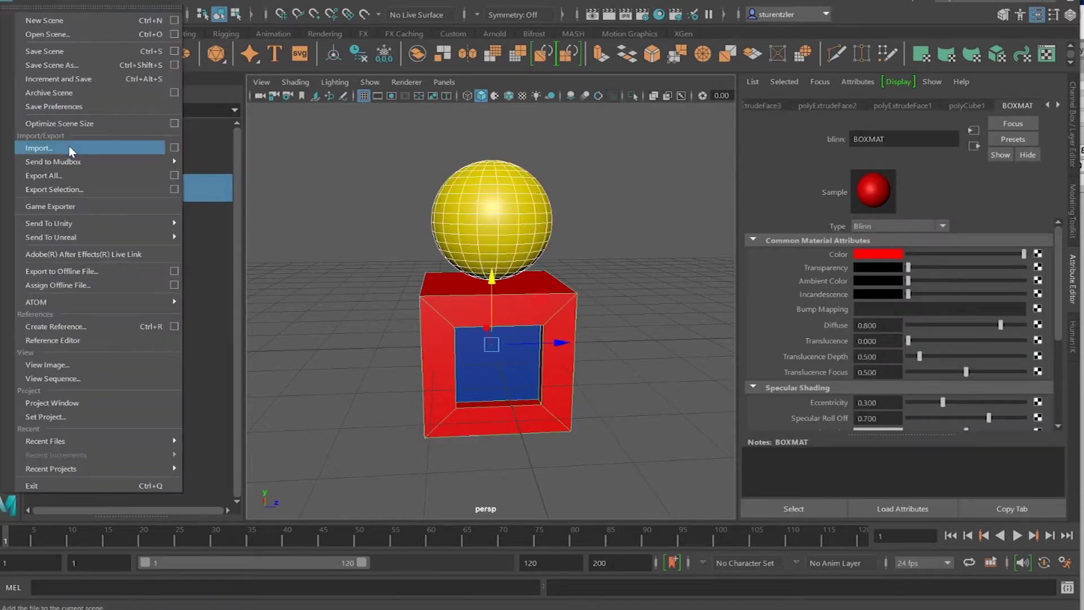
pyautogui.click(75, 190)
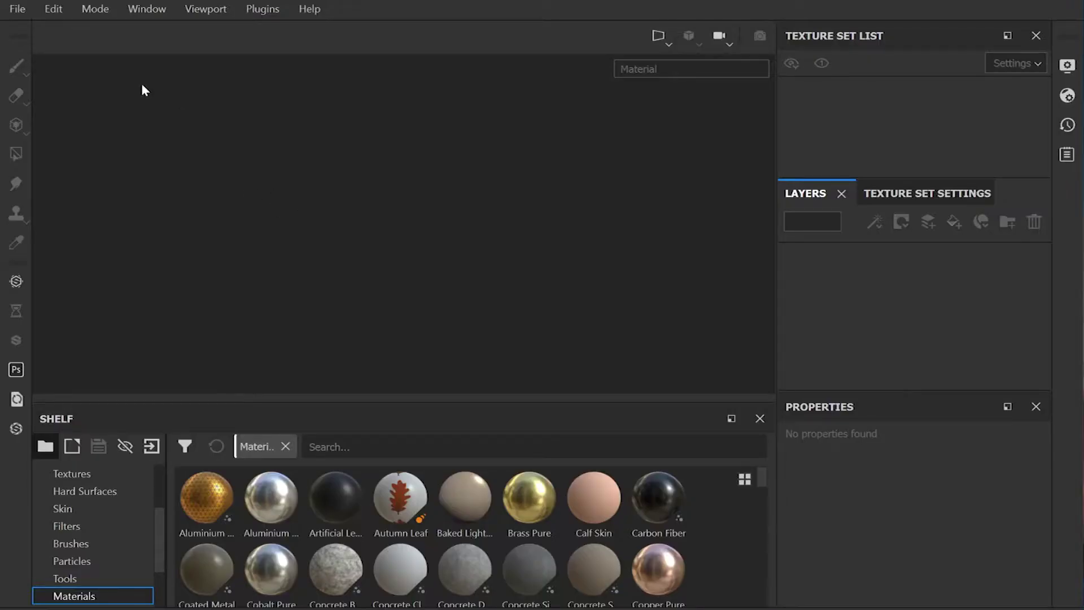
# In Substance Painter, start a new project with the Unity 5 (allegorithmic) template and a document resolution of 2048
pyautogui.click(22, 10)
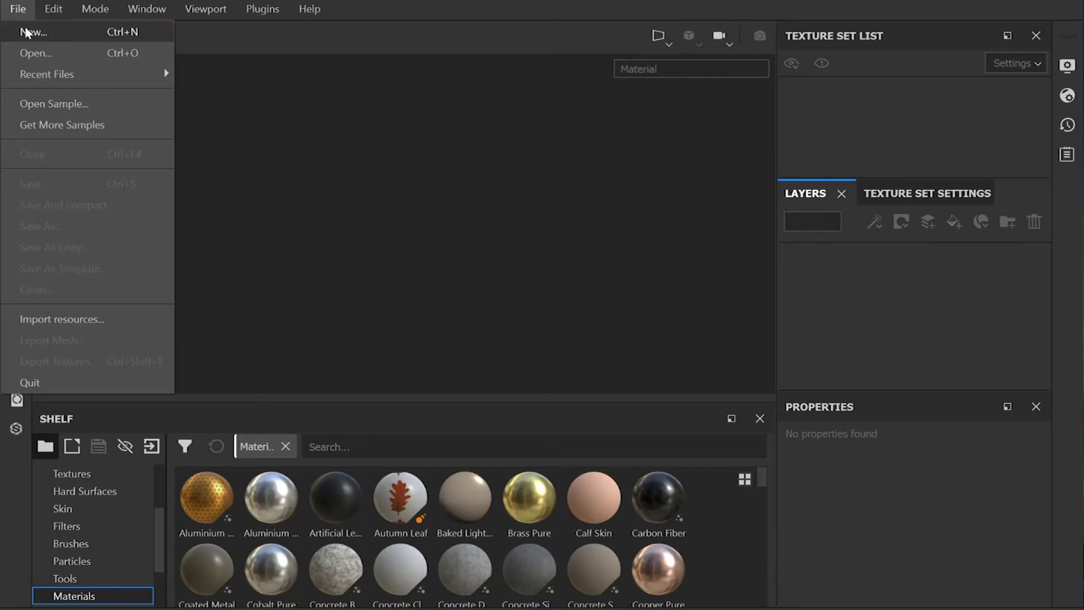
pyautogui.click(25, 32)
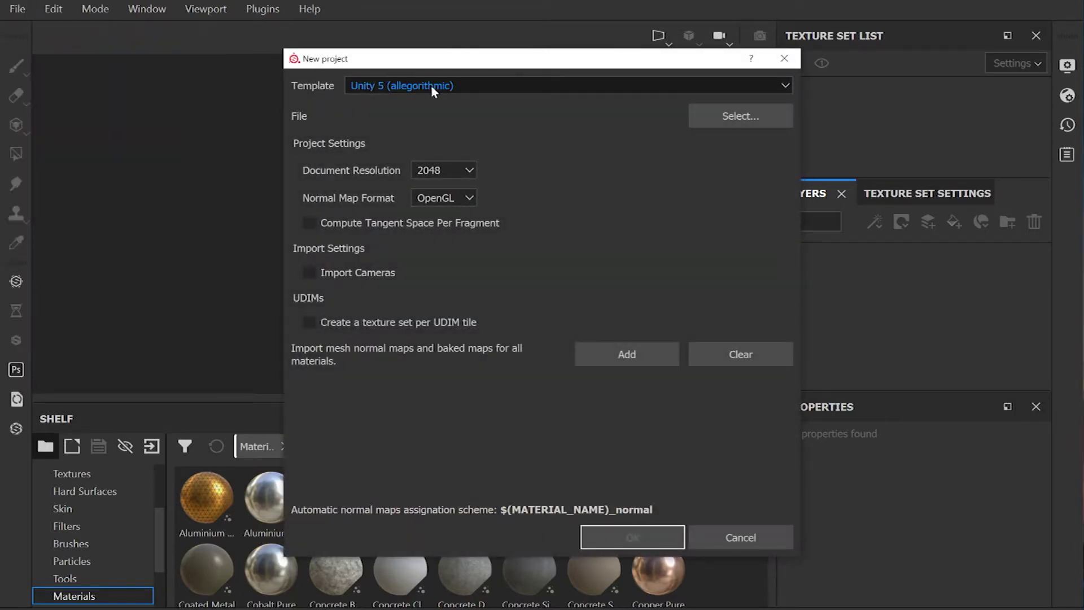
pyautogui.click(461, 87)
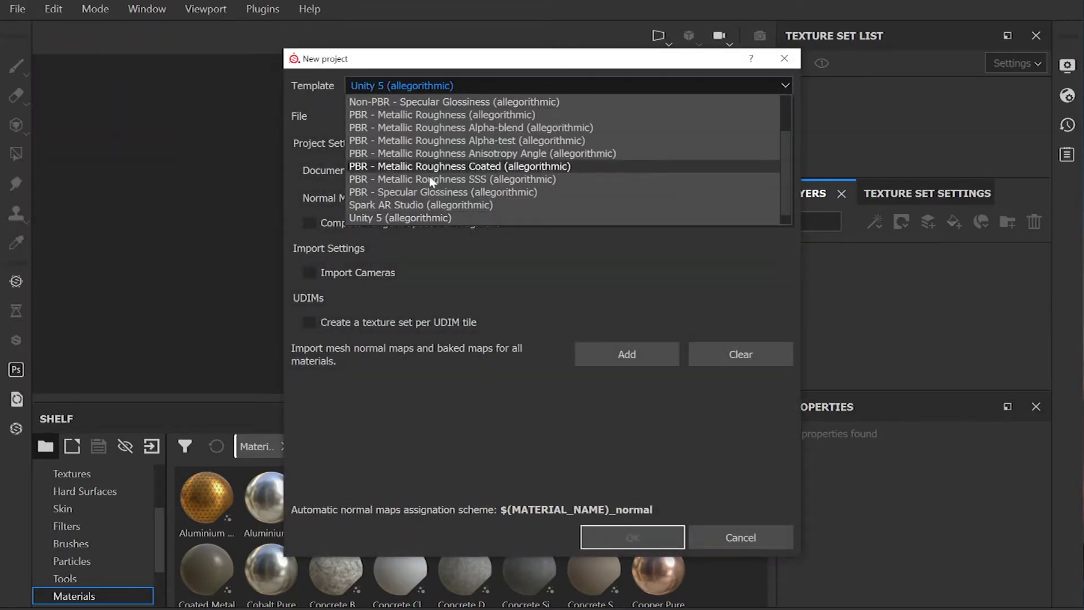
pyautogui.click(328, 93)
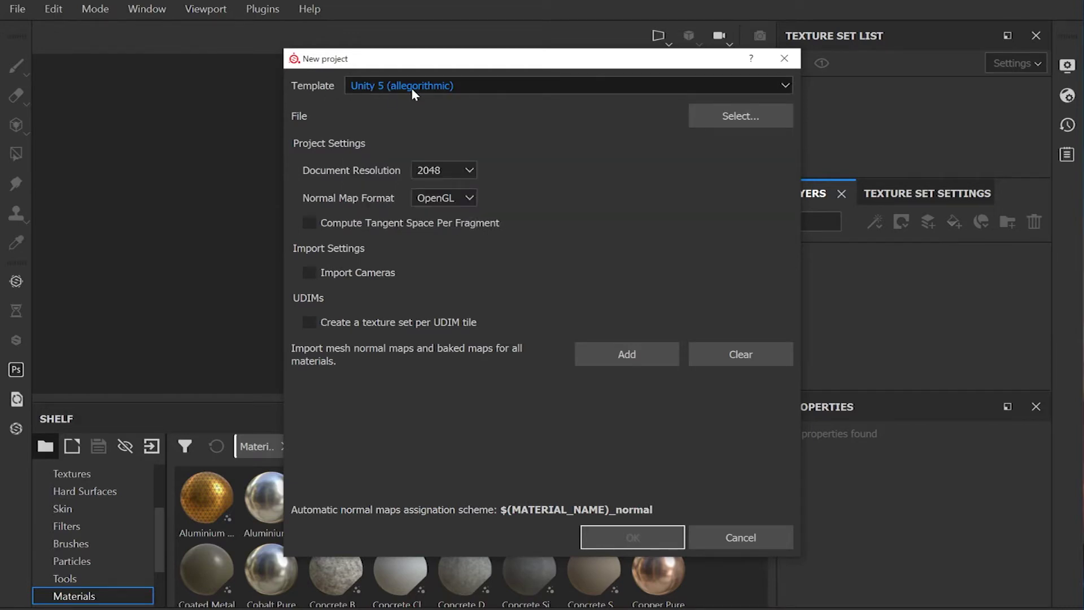
pyautogui.click(449, 170)
pyautogui.click(535, 167)
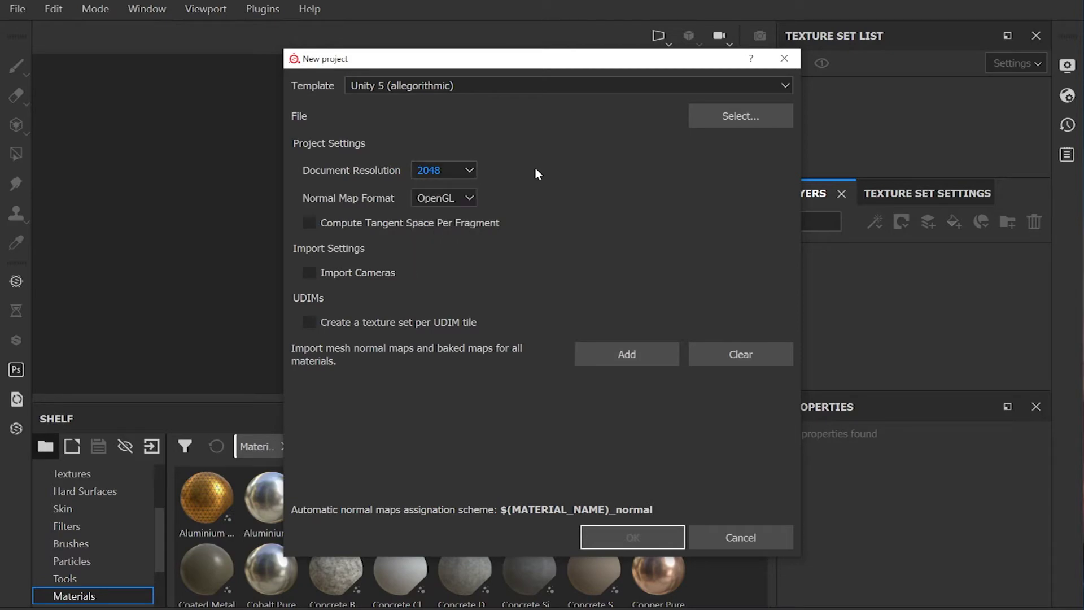
# Load props.fbx from the scenes folder as the project mesh and create the project
pyautogui.click(738, 117)
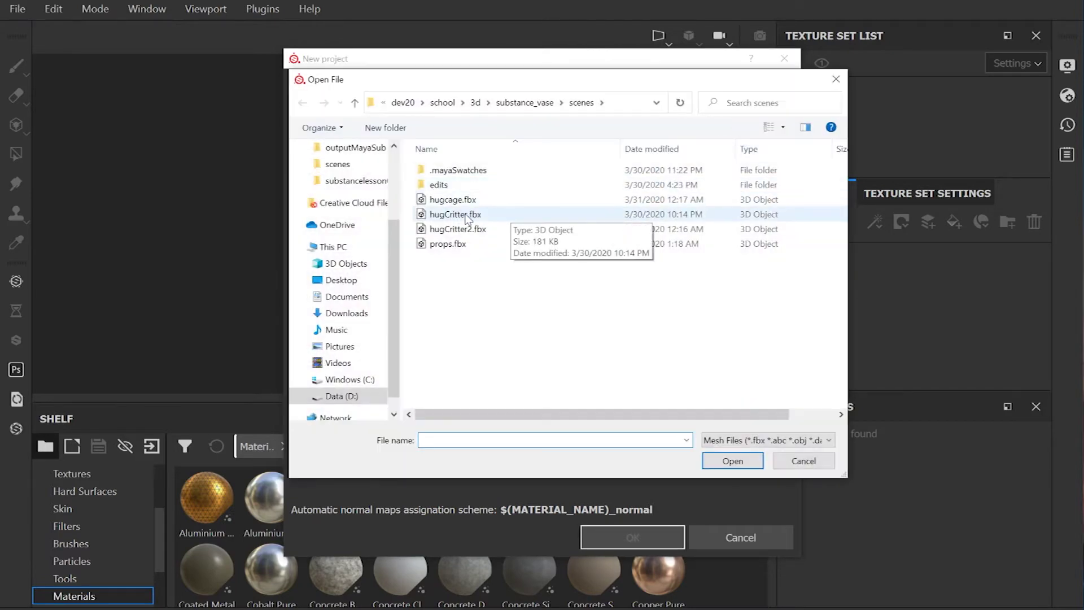
pyautogui.doubleClick(441, 244)
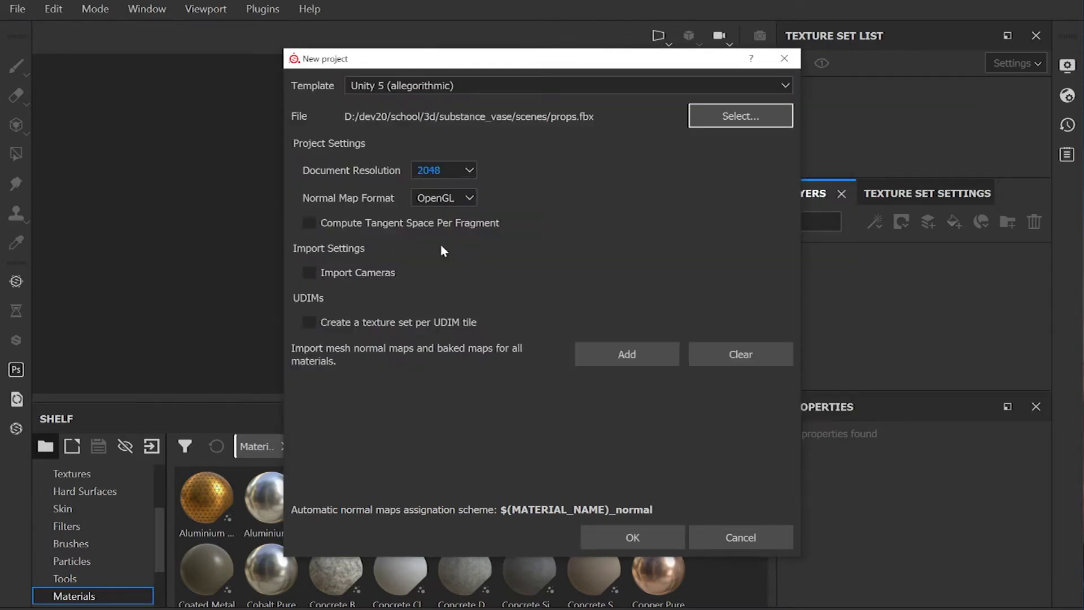
pyautogui.click(619, 533)
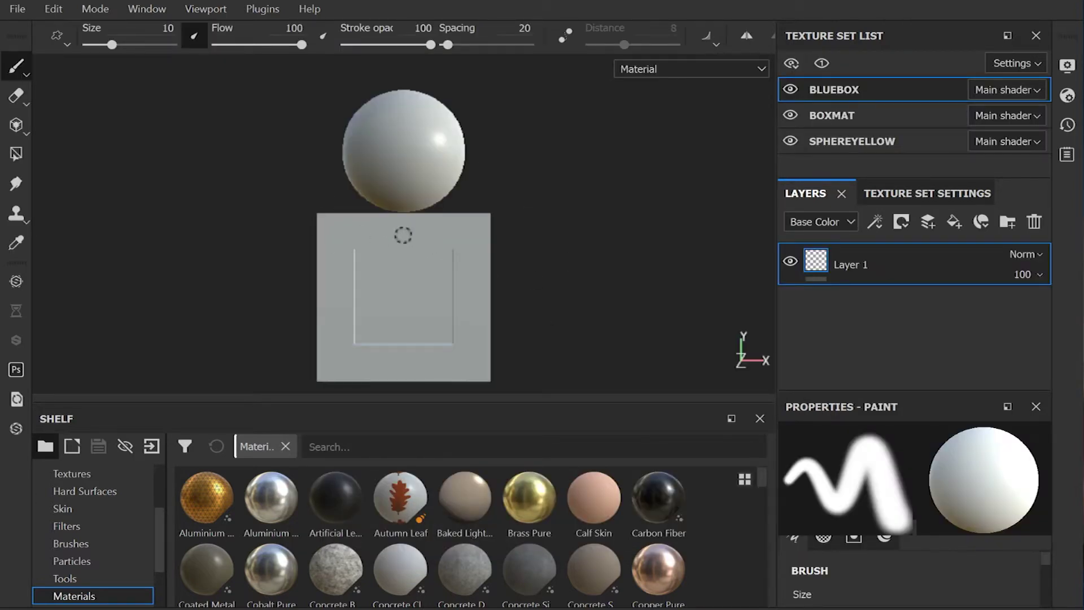
# Inspect the sphere and box from several angles and rotate the environment lighting around them
pyautogui.keyDown('alt'); pyautogui.moveTo(403, 235); pyautogui.dragTo(383, 261); pyautogui.keyUp('alt')
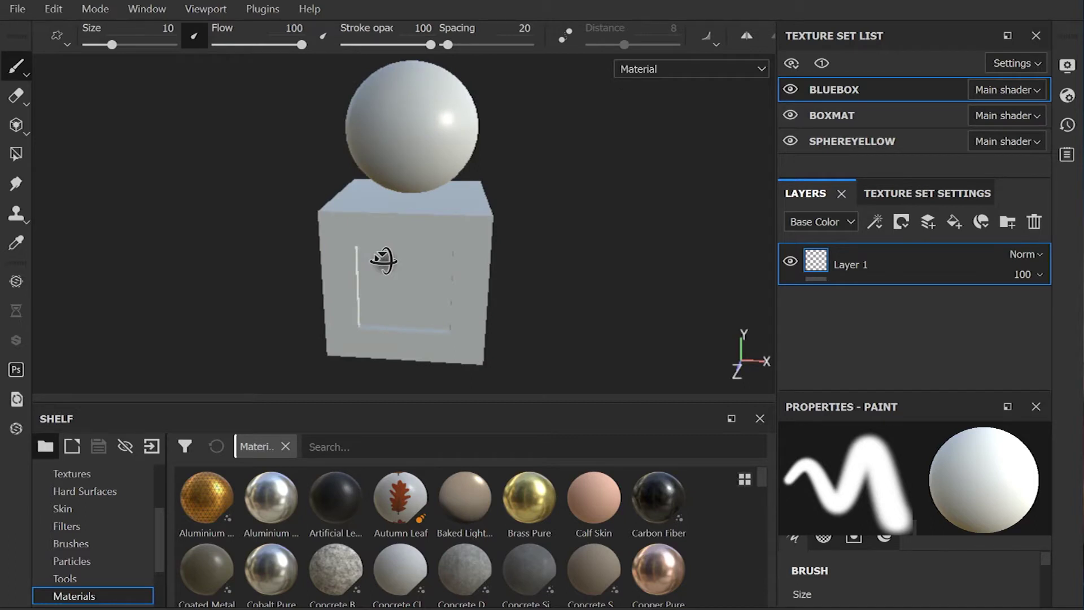
pyautogui.moveTo(380, 259)
pyautogui.keyDown('alt'); pyautogui.mouseDown(button='right')
pyautogui.moveTo(179, 259)
pyautogui.moveTo(456, 254)
pyautogui.moveTo(346, 258)
pyautogui.mouseUp(button='right'); pyautogui.keyUp('alt')
pyautogui.moveTo(396, 266)
pyautogui.keyDown('alt'); pyautogui.mouseDown(button='middle')
pyautogui.moveTo(381, 224)
pyautogui.moveTo(310, 237)
pyautogui.moveTo(363, 274)
pyautogui.moveTo(467, 257)
pyautogui.moveTo(436, 292)
pyautogui.mouseUp(button='middle'); pyautogui.keyUp('alt')
pyautogui.moveTo(436, 292)
pyautogui.keyDown('alt'); pyautogui.mouseDown()
pyautogui.moveTo(424, 262)
pyautogui.moveTo(426, 281)
pyautogui.mouseUp(); pyautogui.keyUp('alt')
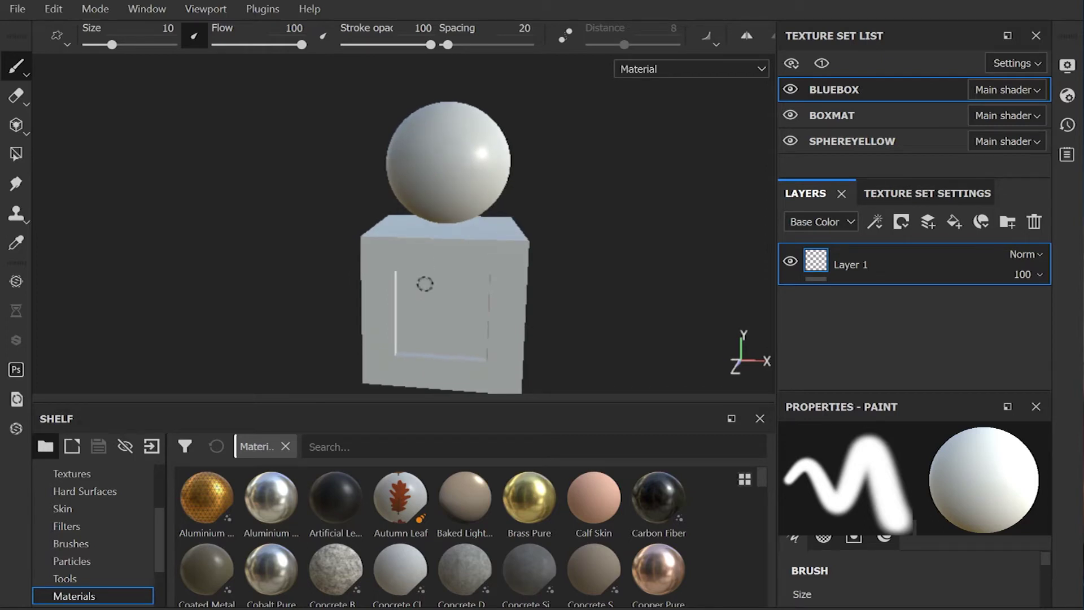
pyautogui.moveTo(426, 284)
pyautogui.keyDown('shift'); pyautogui.mouseDown(button='right')
pyautogui.moveTo(316, 286)
pyautogui.moveTo(520, 276)
pyautogui.moveTo(336, 278)
pyautogui.moveTo(499, 290)
pyautogui.moveTo(399, 295)
pyautogui.mouseUp(button='right'); pyautogui.keyUp('shift')
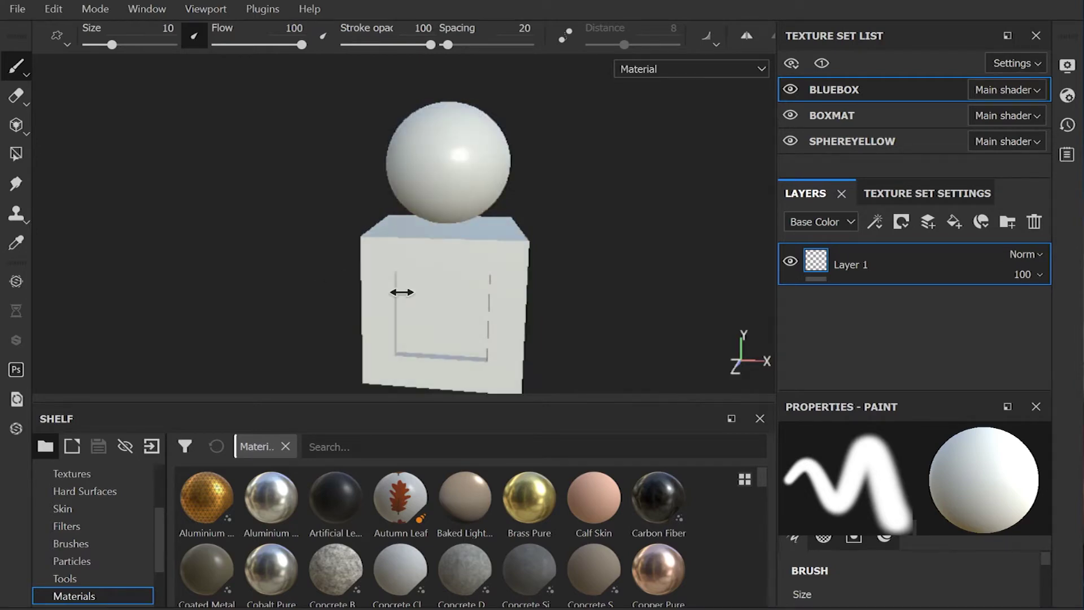
pyautogui.press('f')
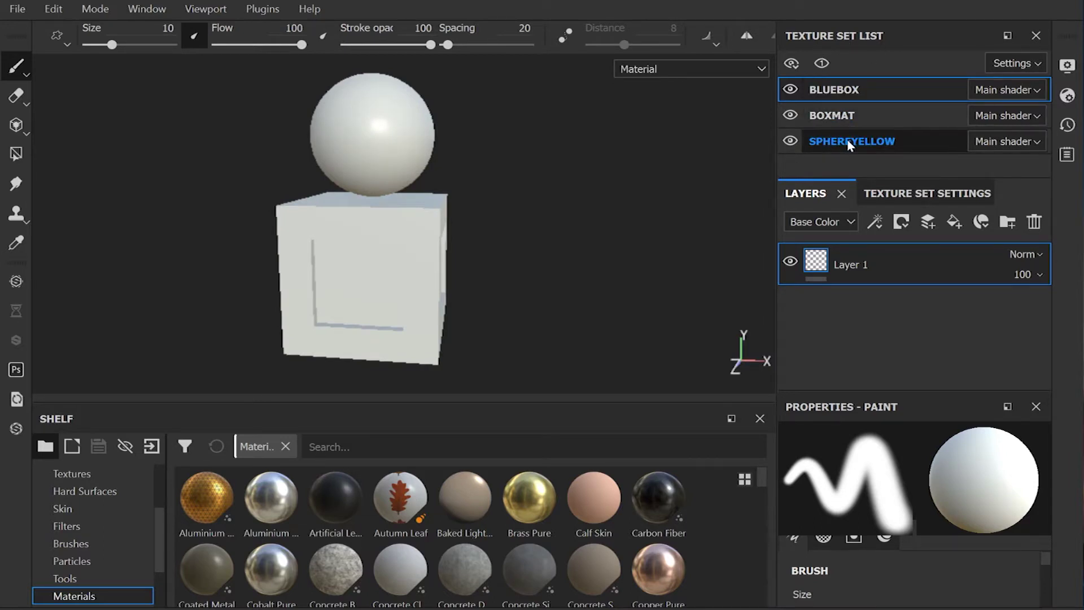
# Look through the BOXMAT and SPHEREYELLOW texture sets and return to BLUEBOX
pyautogui.click(834, 116)
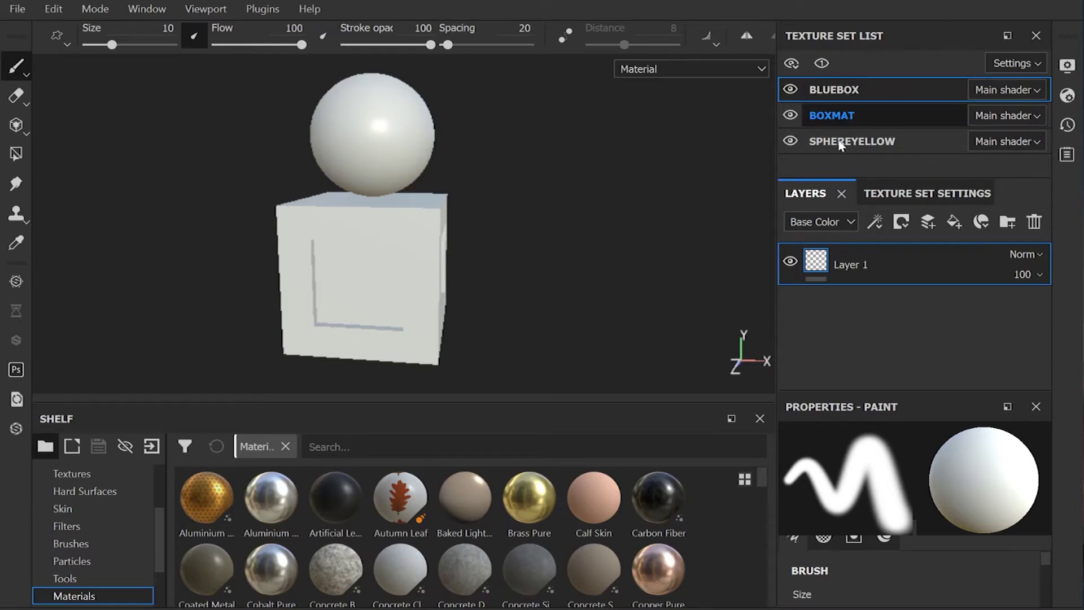
pyautogui.click(839, 143)
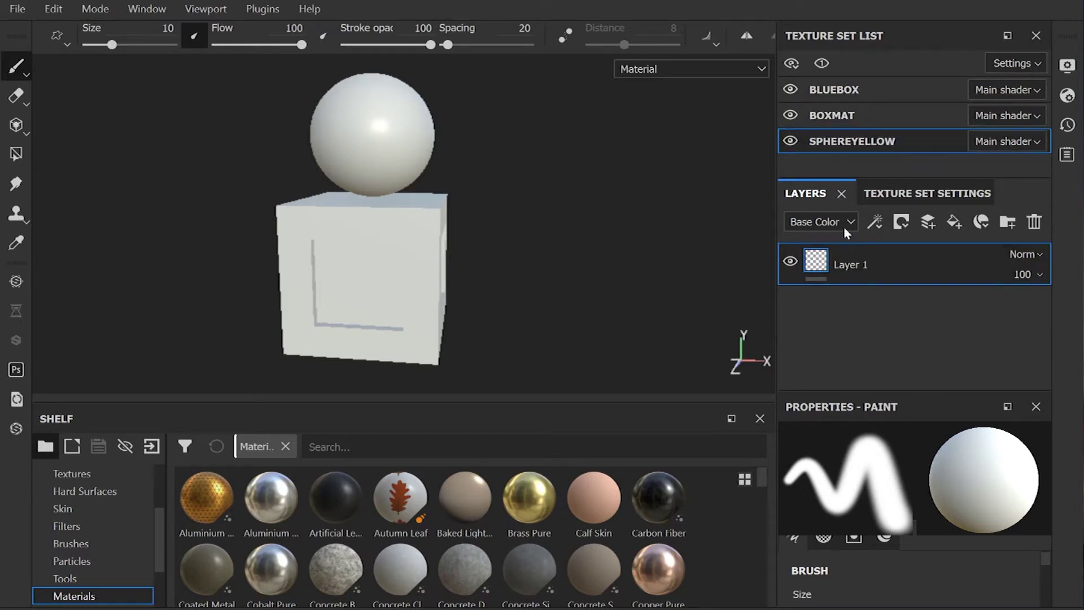
pyautogui.click(829, 116)
pyautogui.click(829, 91)
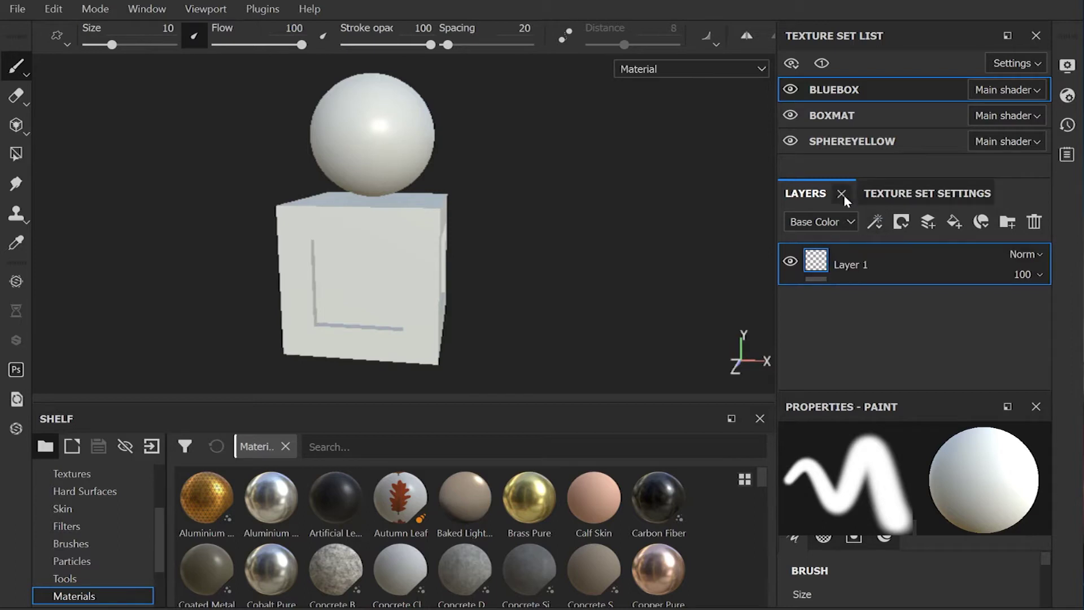
# Open the mesh map baking options for the texture sets and exclude the ID map from the bake
pyautogui.click(909, 195)
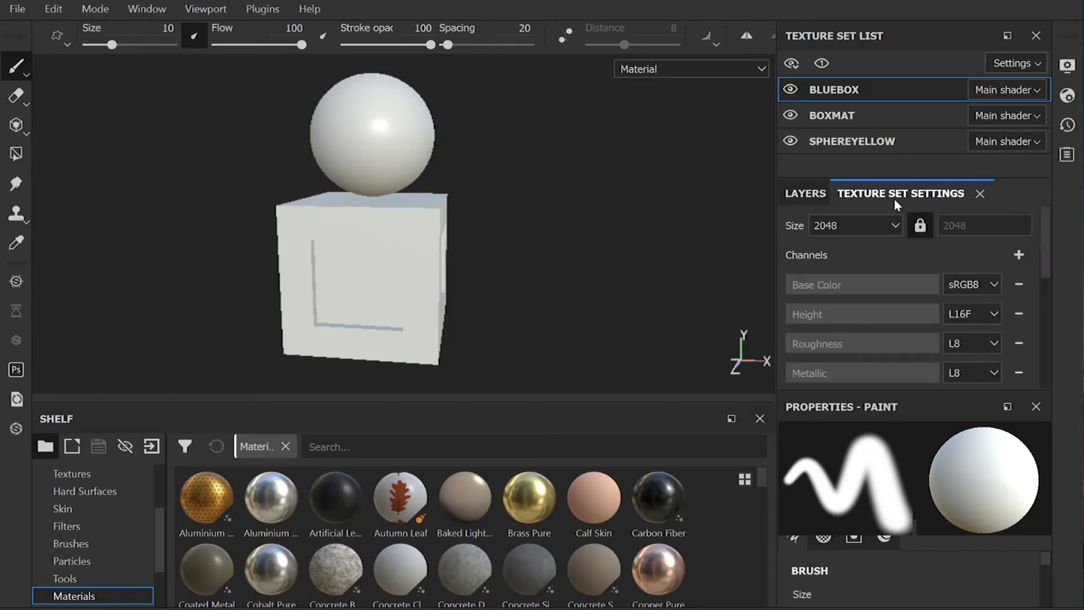
pyautogui.moveTo(1039, 255); pyautogui.dragTo(1043, 335)
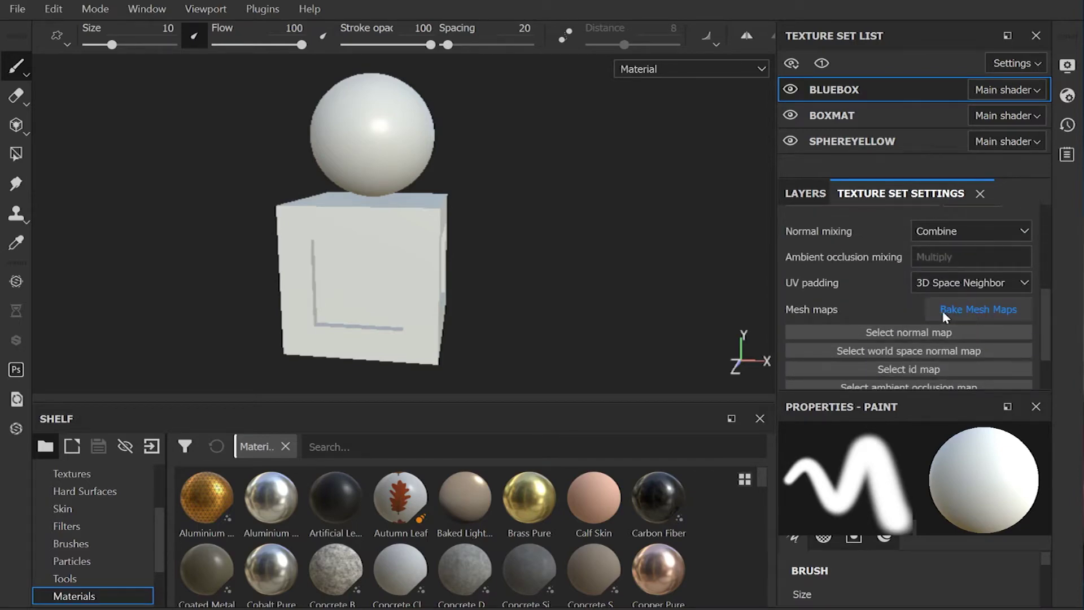
pyautogui.click(983, 309)
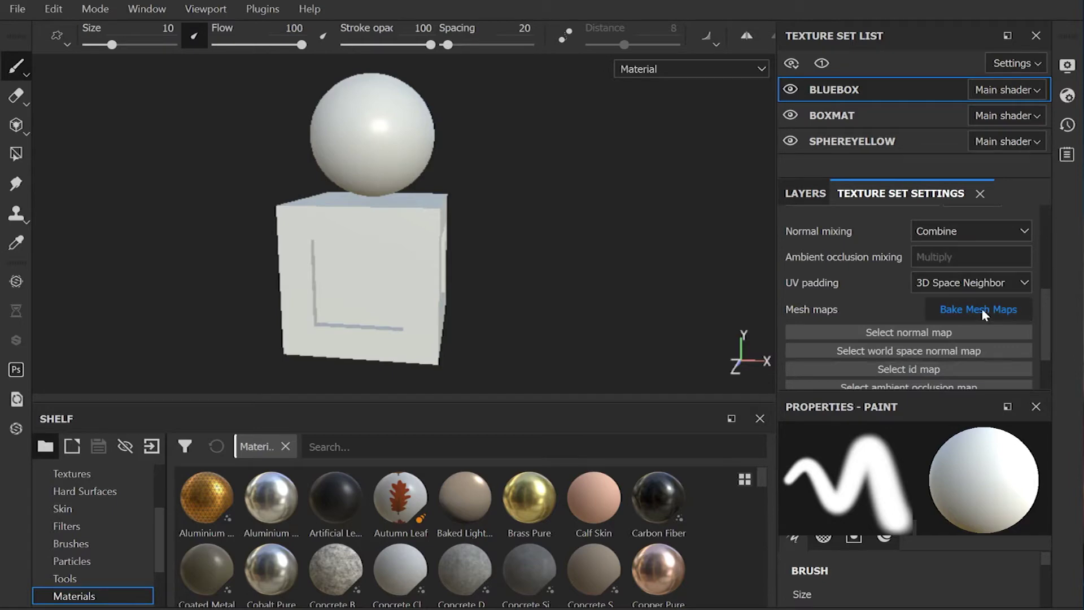
pyautogui.click(271, 141)
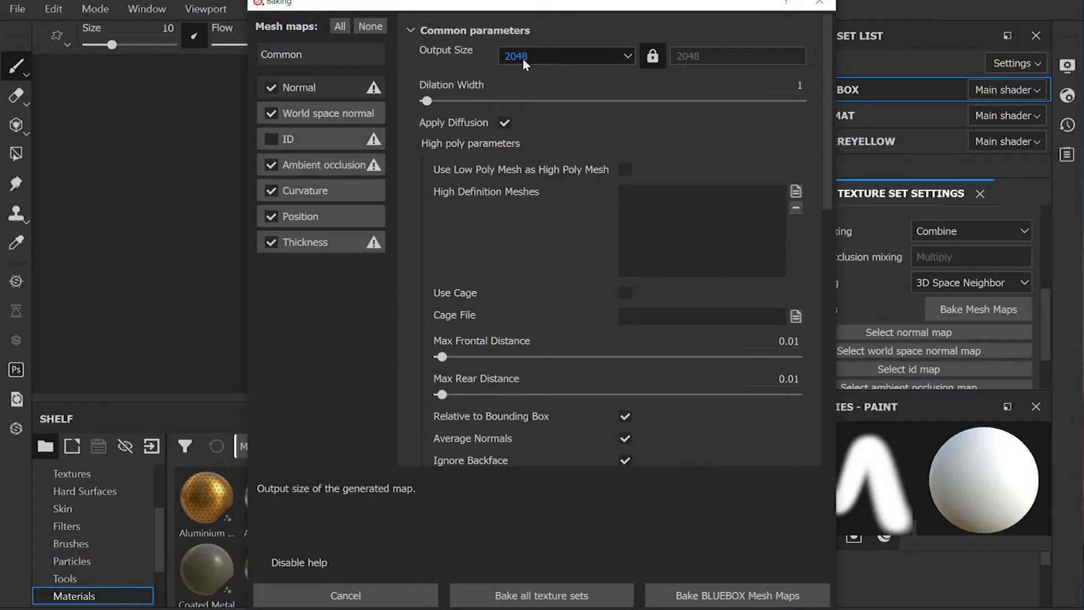
# Bake the mesh maps of all texture sets at an output size of 2048, using the low poly mesh as the high poly mesh
pyautogui.click(600, 56)
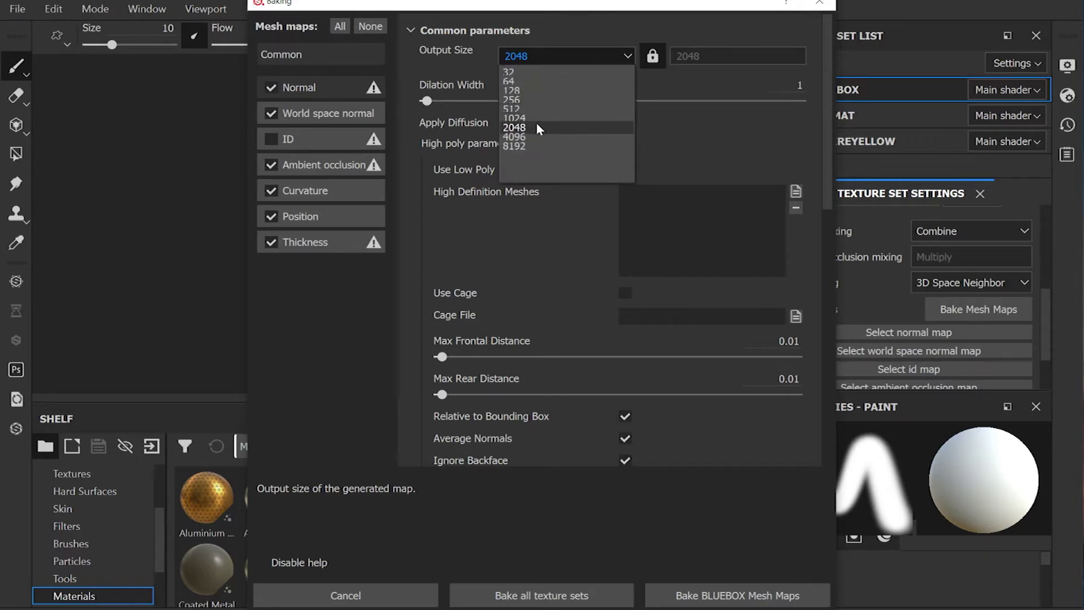
pyautogui.click(538, 129)
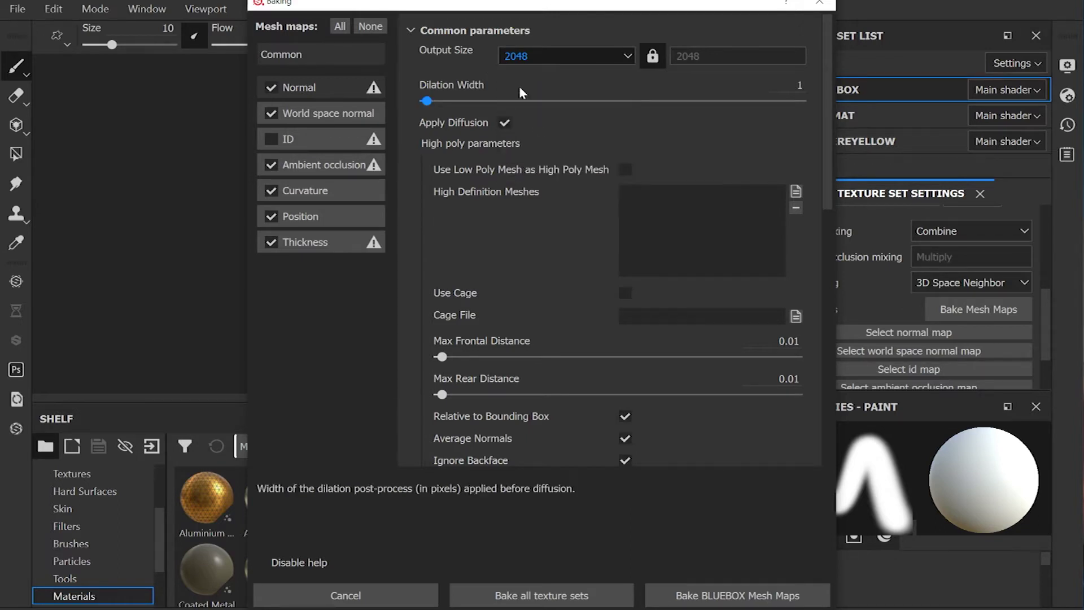
pyautogui.click(555, 56)
pyautogui.click(537, 128)
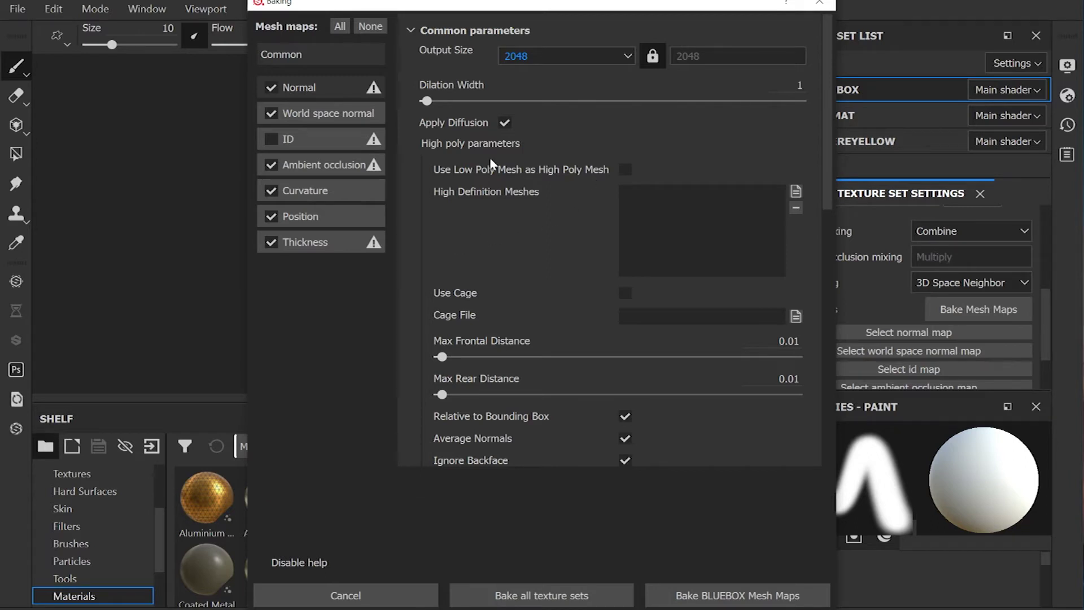
pyautogui.click(624, 170)
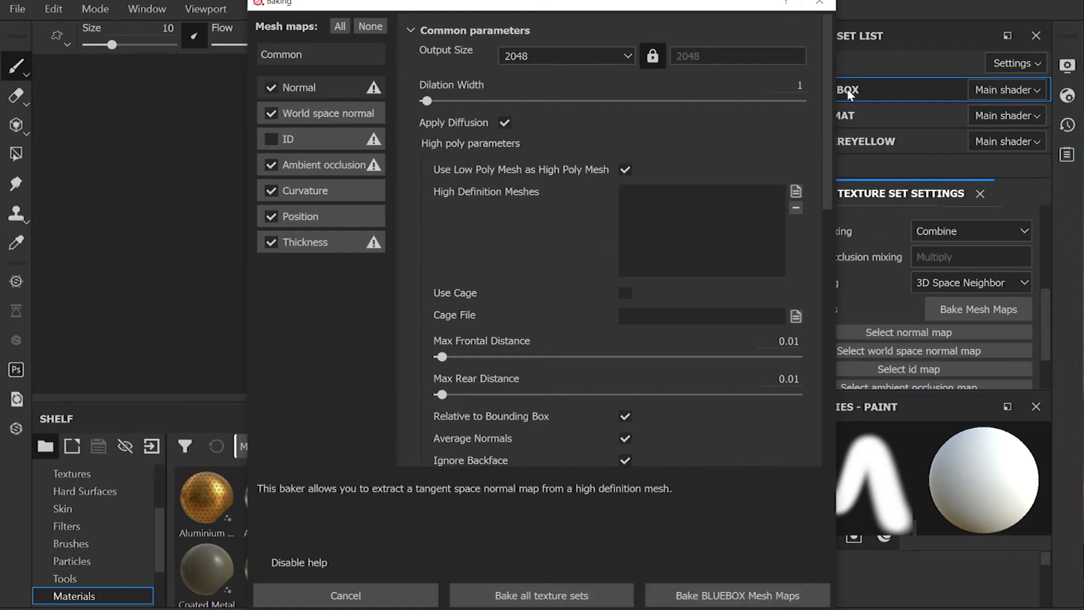
pyautogui.click(546, 597)
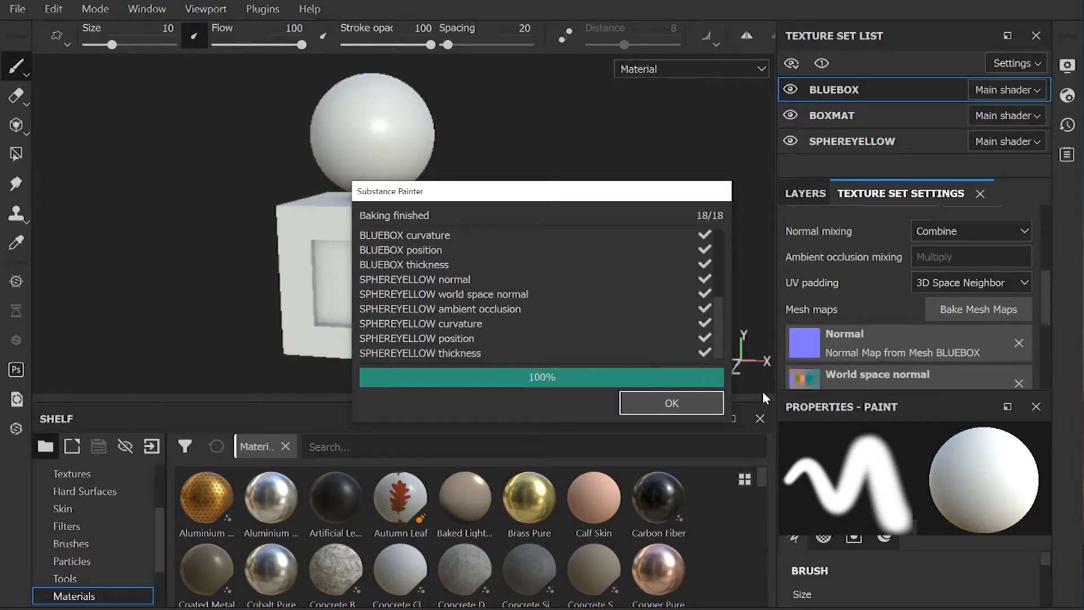
pyautogui.click(660, 404)
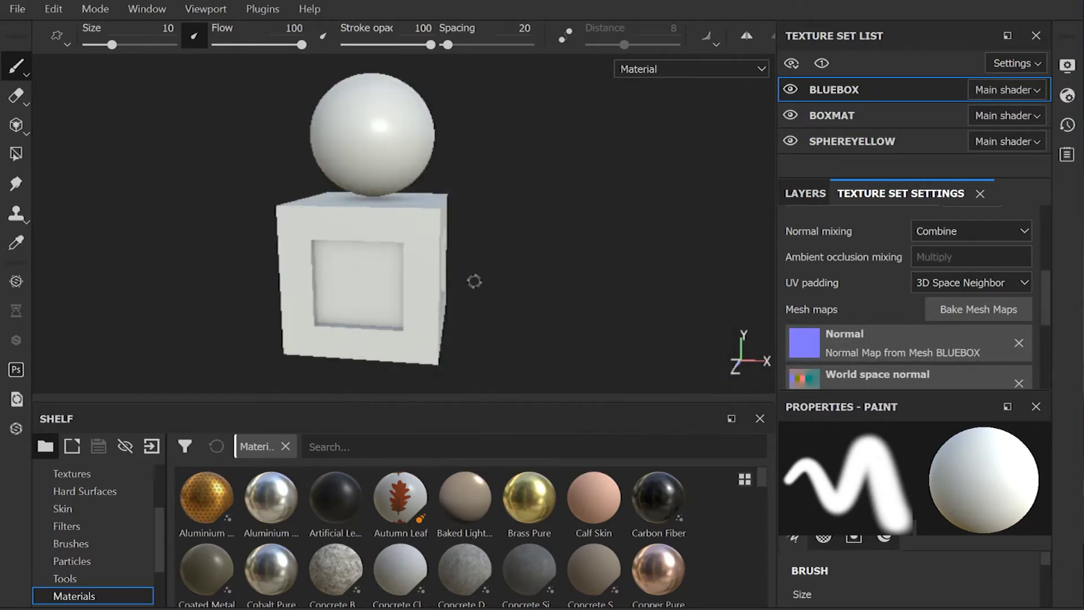
# Apply the Aluminium Insulator material as a layer above Layer 1 in the SPHEREYELLOW texture set
pyautogui.keyDown('alt'); pyautogui.moveTo(472, 271); pyautogui.dragTo(460, 303); pyautogui.keyUp('alt')
pyautogui.keyDown('alt'); pyautogui.moveTo(460, 303); pyautogui.dragTo(565, 328, button='middle'); pyautogui.keyUp('alt')
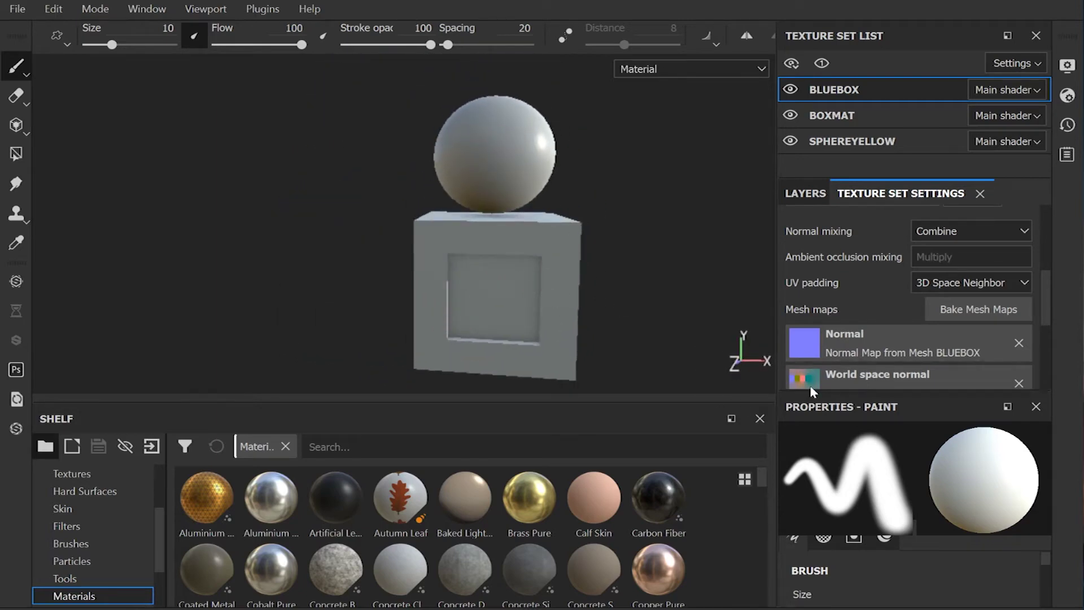
pyautogui.click(824, 142)
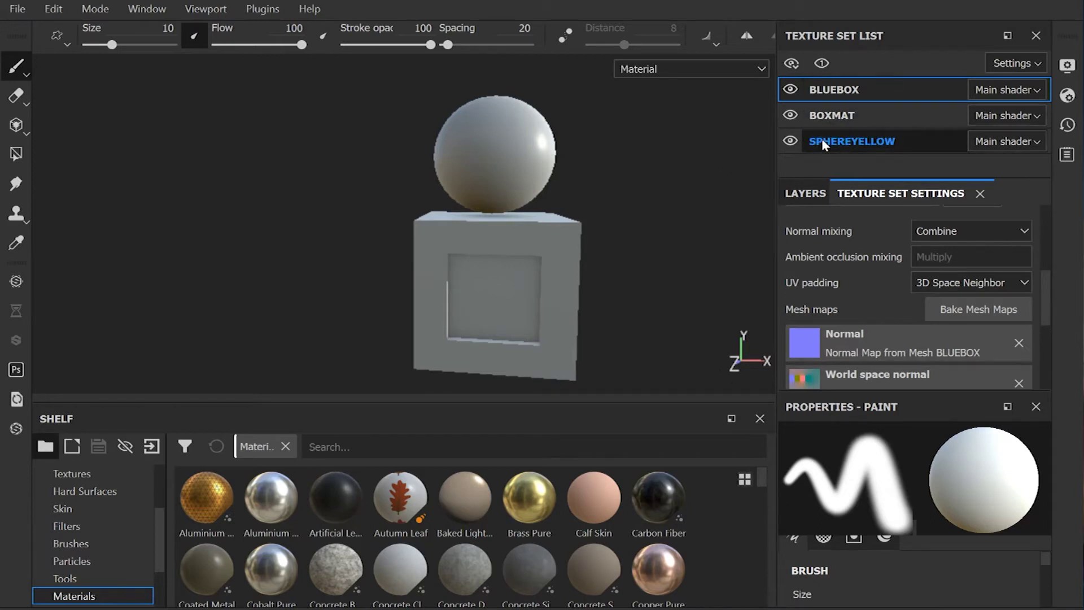
pyautogui.click(799, 193)
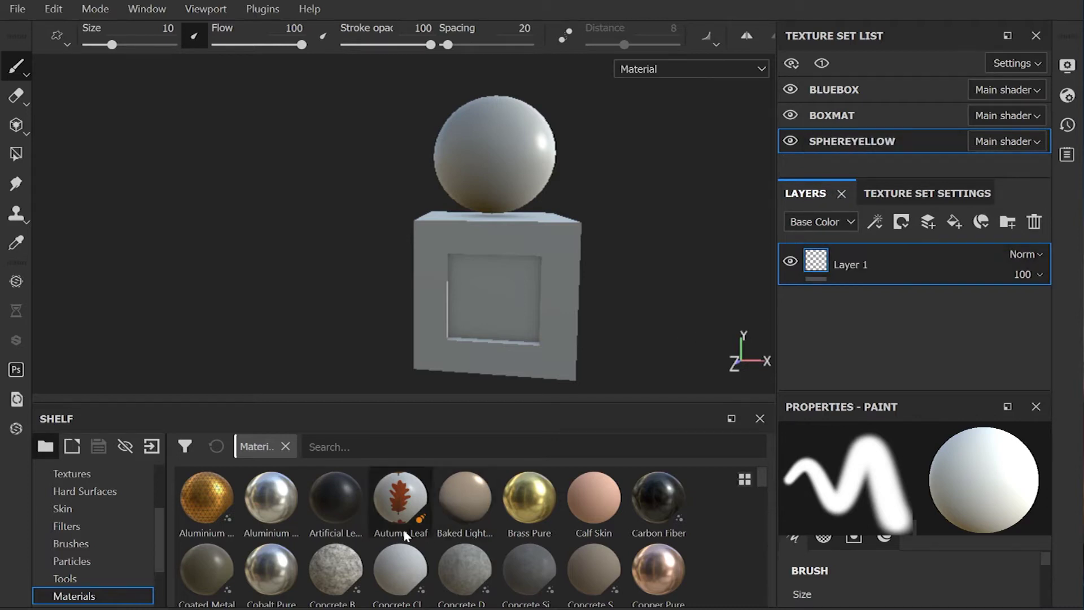
pyautogui.moveTo(198, 512)
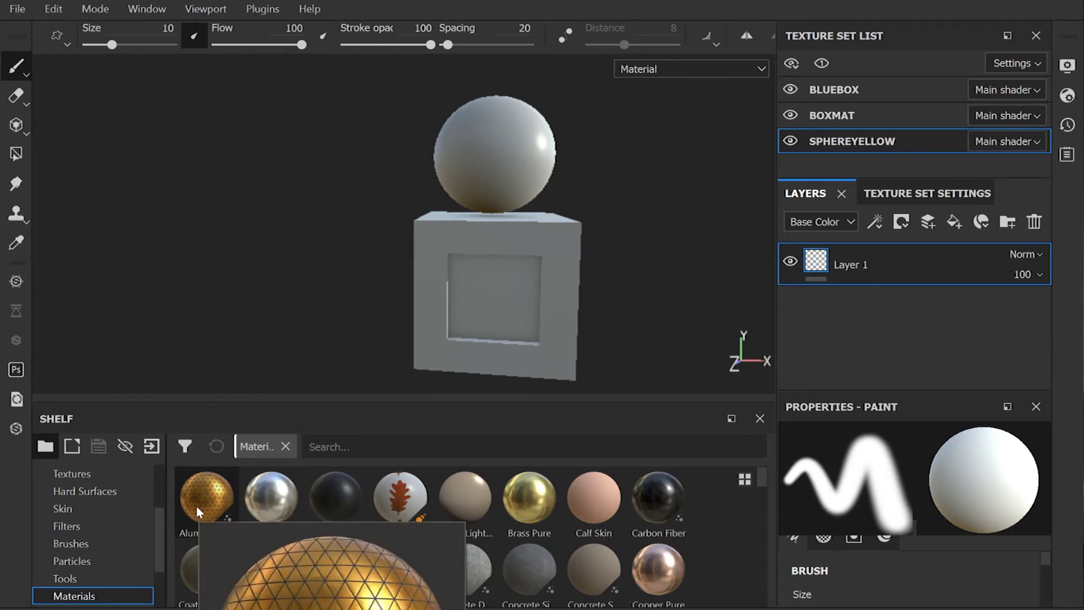
pyautogui.moveTo(198, 512); pyautogui.dragTo(840, 247)
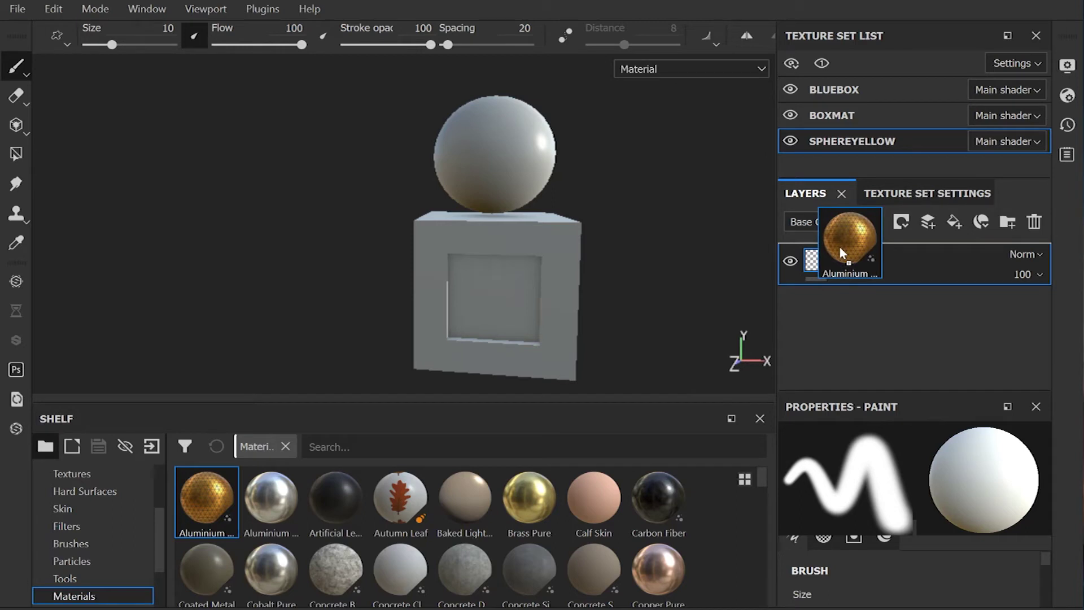
pyautogui.moveTo(839, 247); pyautogui.dragTo(839, 247)
# Delete the empty Layer 1 from the SPHEREYELLOW texture set and check the textured sphere
pyautogui.keyDown('alt'); pyautogui.moveTo(610, 192); pyautogui.dragTo(567, 199); pyautogui.keyUp('alt')
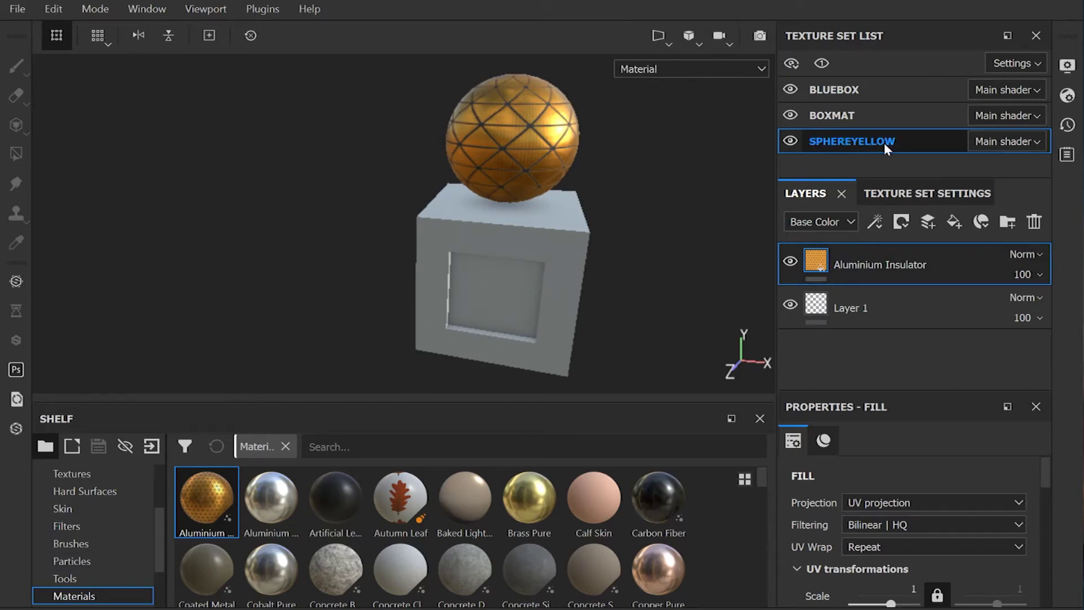
pyautogui.keyDown('alt'); pyautogui.moveTo(584, 312); pyautogui.dragTo(545, 278); pyautogui.keyUp('alt')
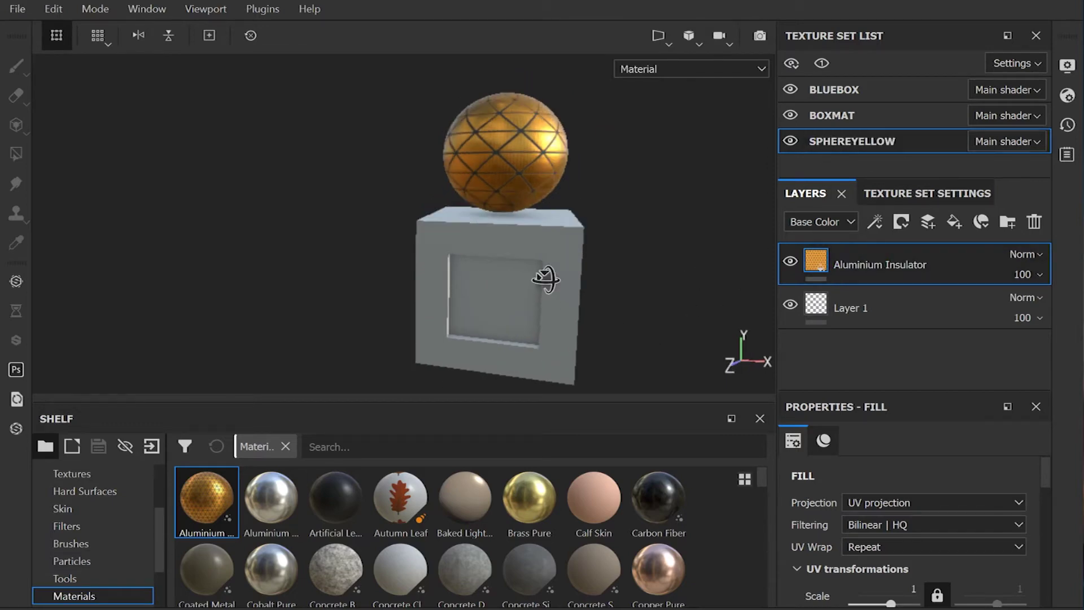
pyautogui.click(900, 316)
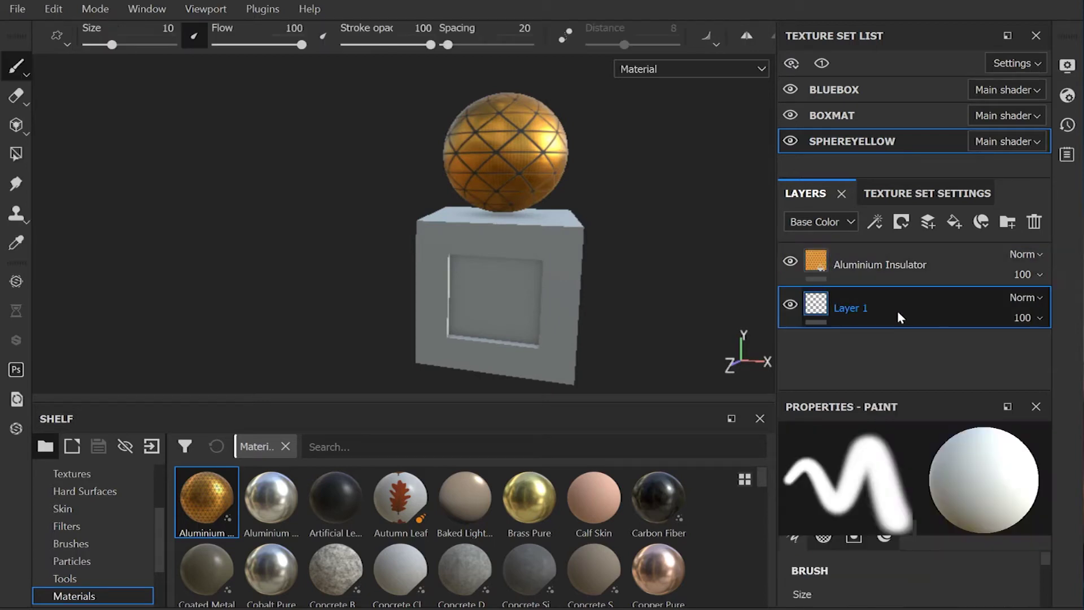
pyautogui.click(1037, 222)
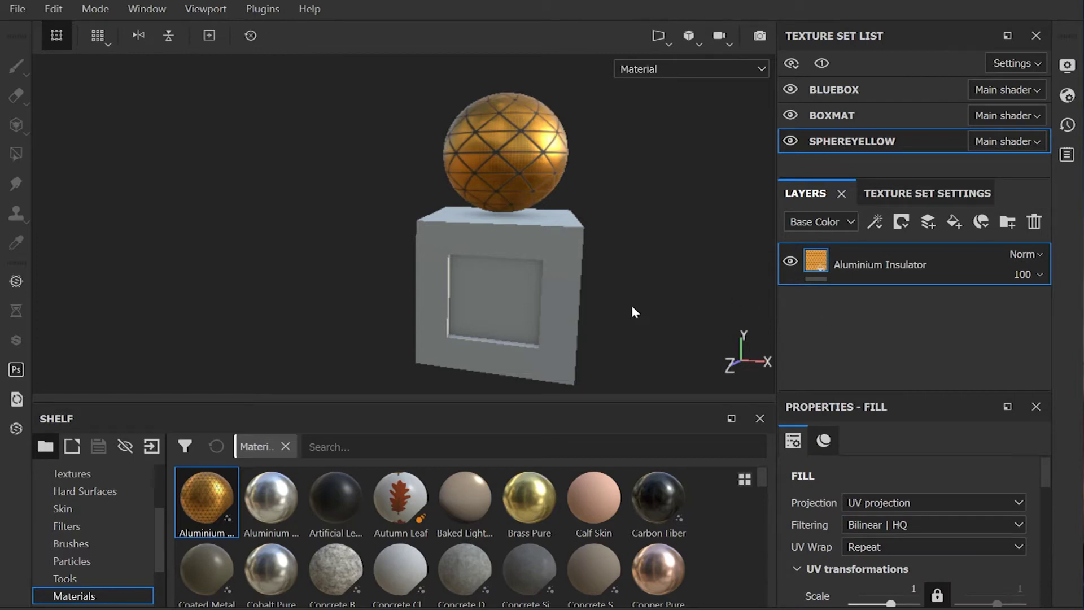
pyautogui.keyDown('alt'); pyautogui.moveTo(595, 300); pyautogui.dragTo(339, 285); pyautogui.keyUp('alt')
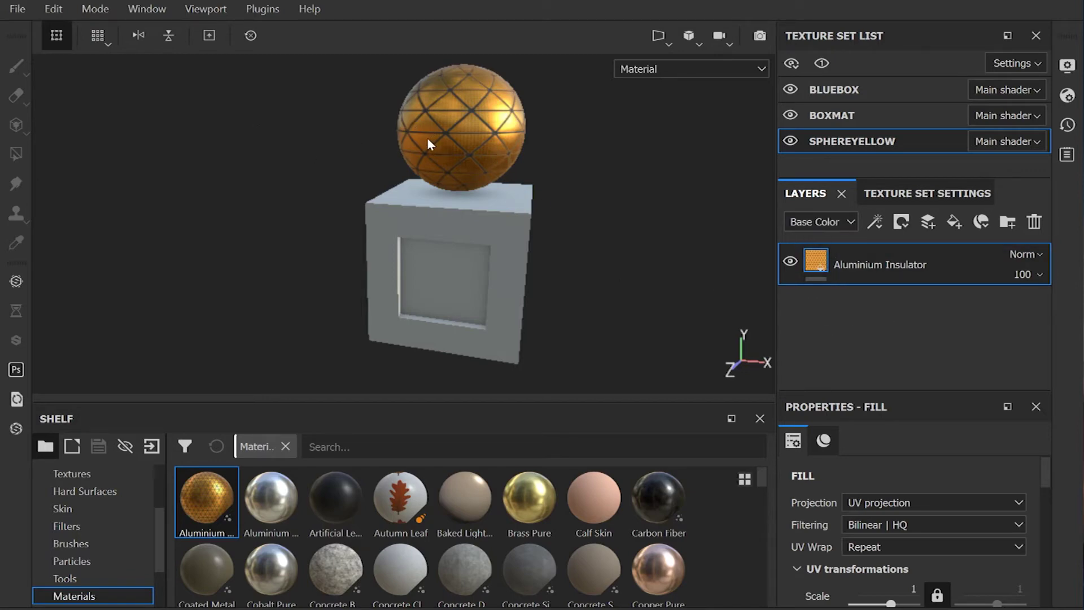
# Apply the Machinery smart material as a layer above Layer 1 in the BOXMAT texture set and check the box
pyautogui.click(832, 114)
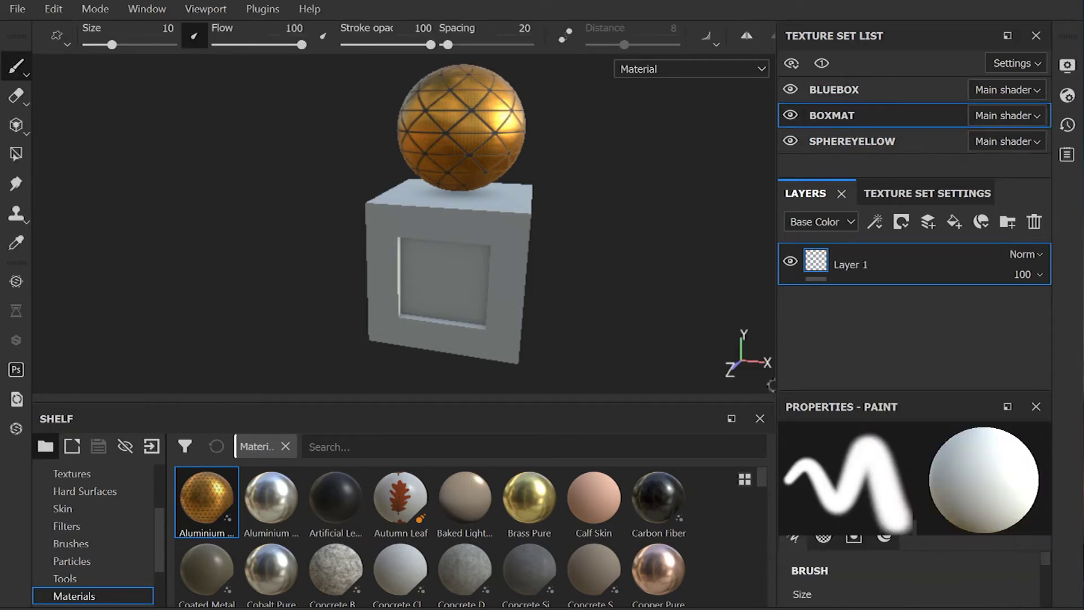
pyautogui.scroll(-2, 155, 561)
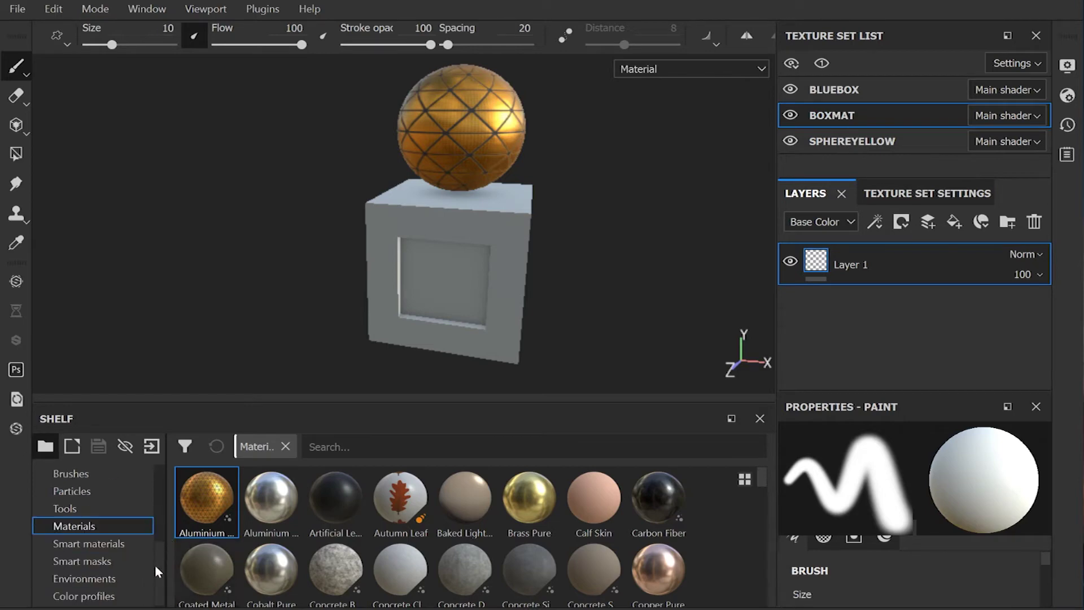
pyautogui.click(88, 545)
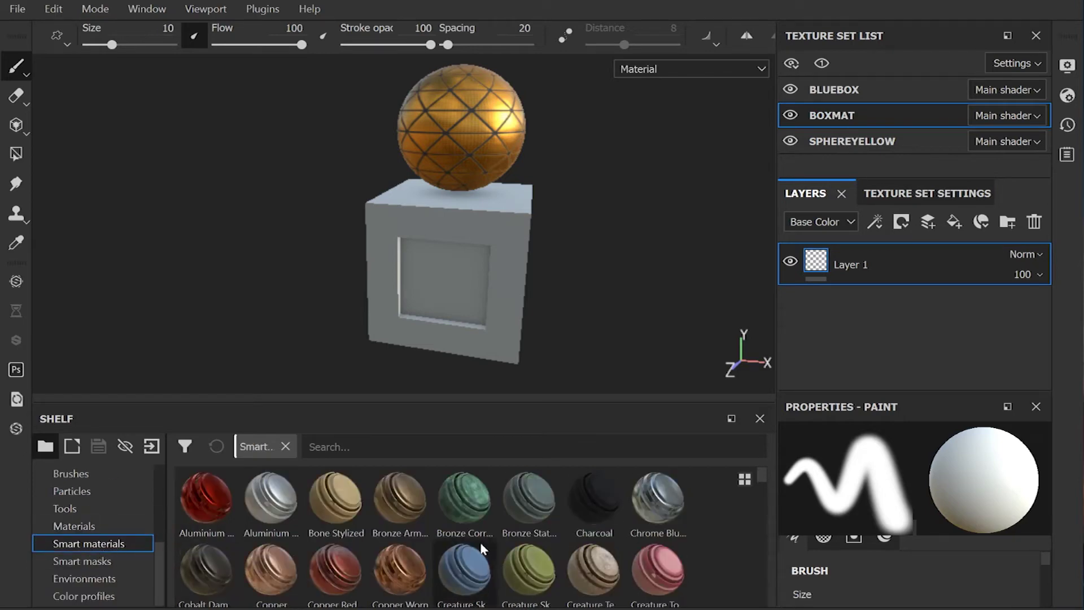
pyautogui.moveTo(761, 475); pyautogui.dragTo(756, 538)
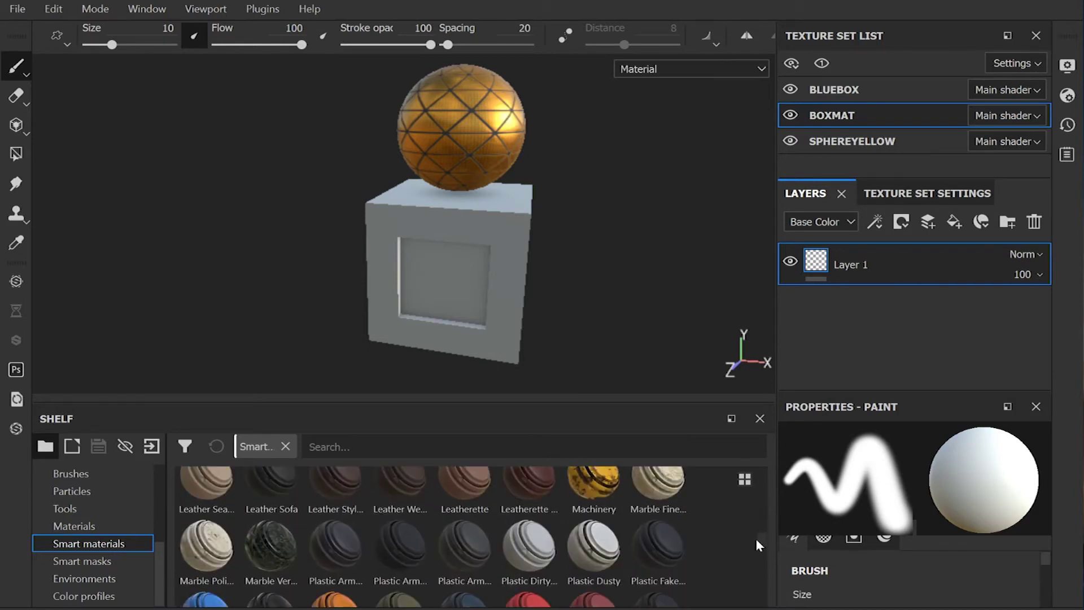
pyautogui.moveTo(603, 532)
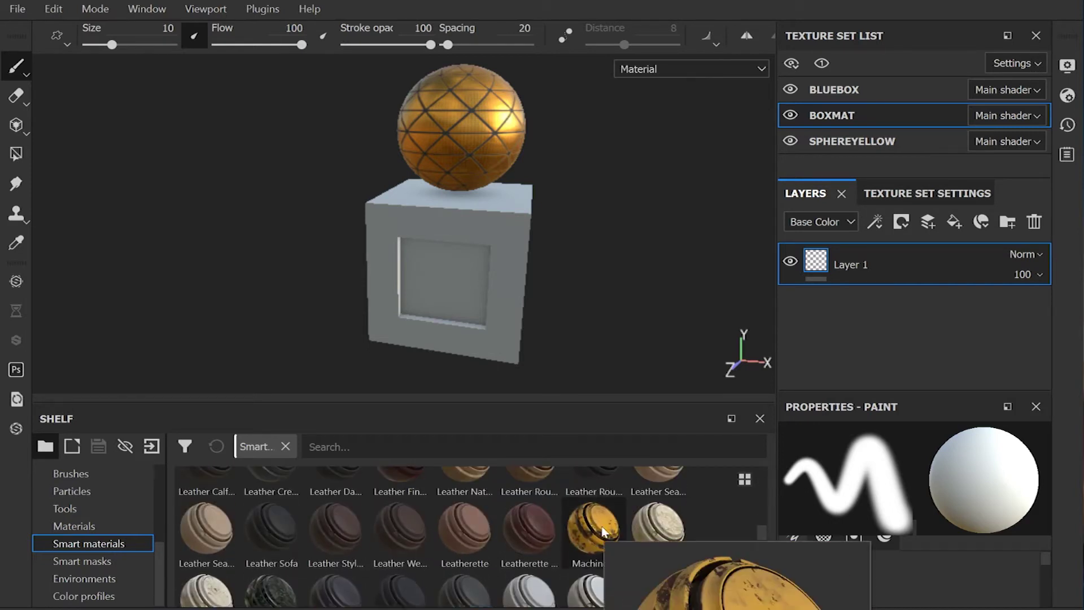
pyautogui.moveTo(602, 532)
pyautogui.mouseDown()
pyautogui.moveTo(834, 276)
pyautogui.moveTo(836, 246)
pyautogui.mouseUp()
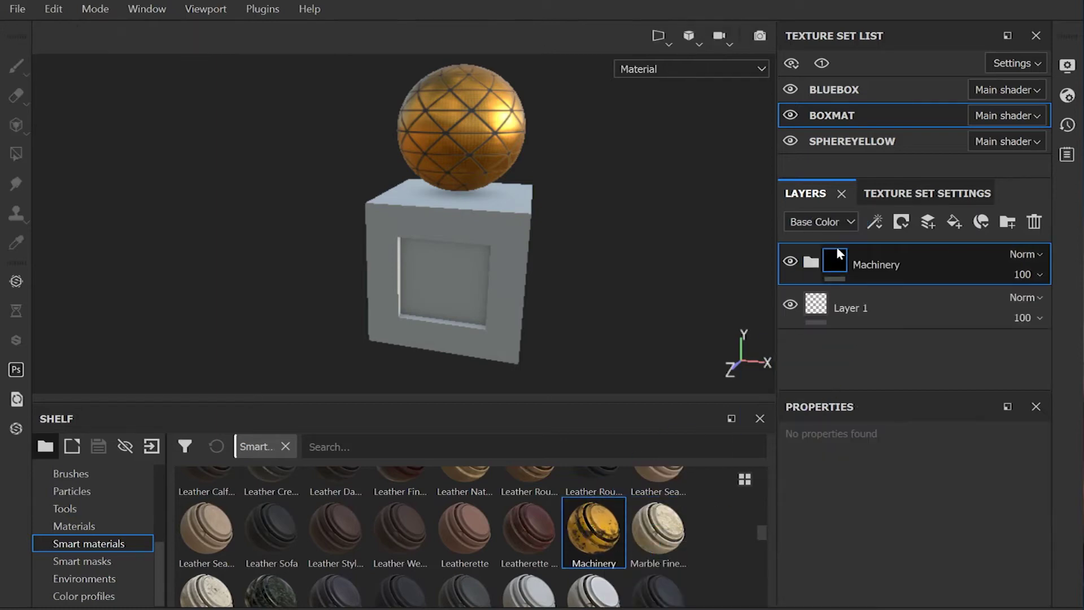
pyautogui.keyDown('alt'); pyautogui.moveTo(588, 292); pyautogui.dragTo(473, 291); pyautogui.keyUp('alt')
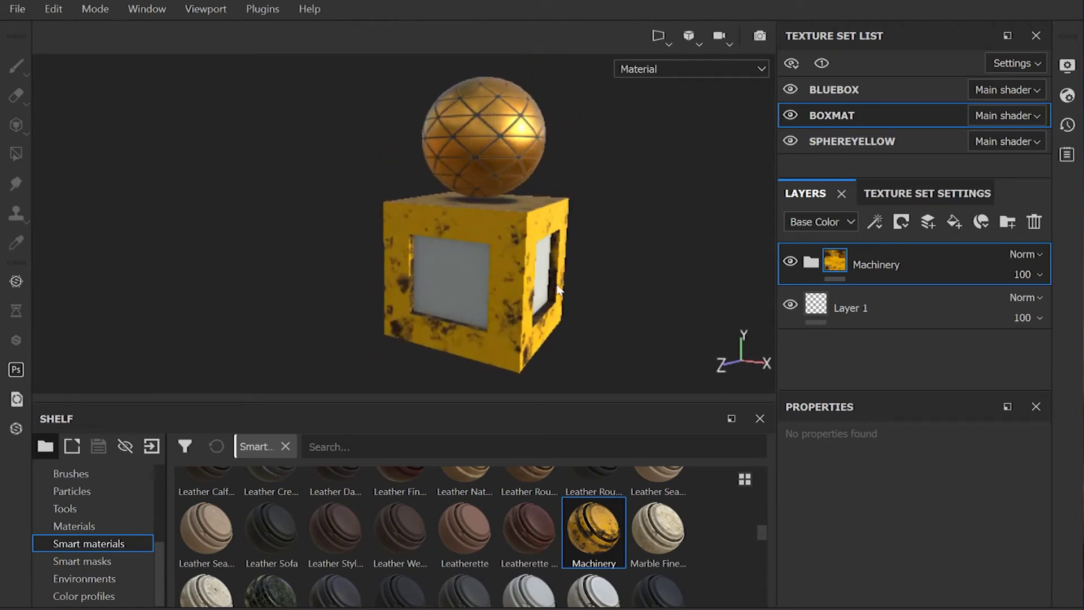
# Apply the Plastic Glossy smart material above Layer 1 in the BLUEBOX texture set and inspect the textured model from several angles
pyautogui.click(852, 93)
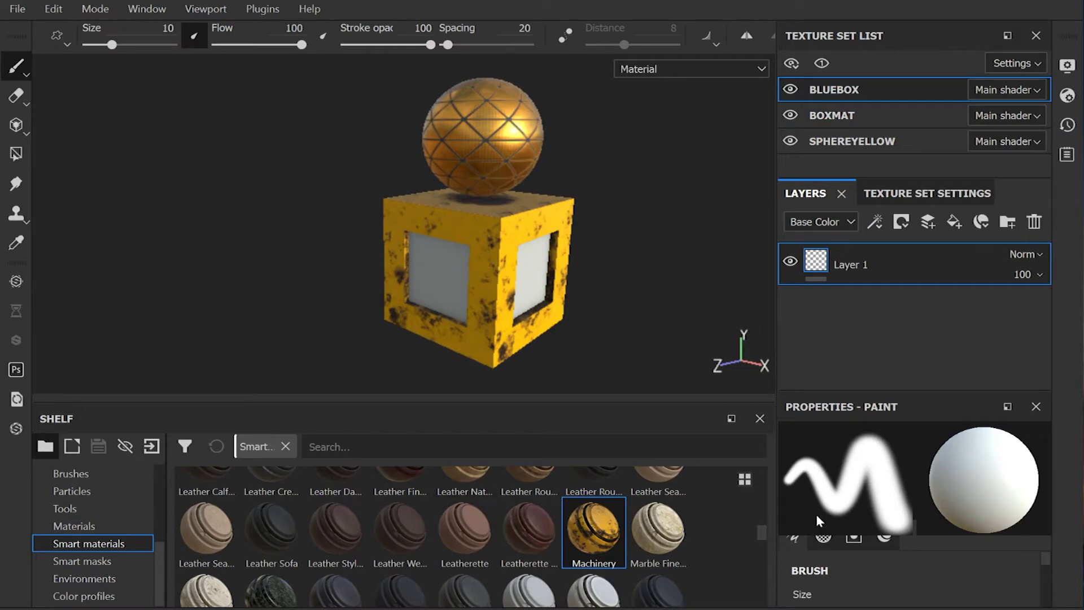
pyautogui.scroll(-3, 758, 534)
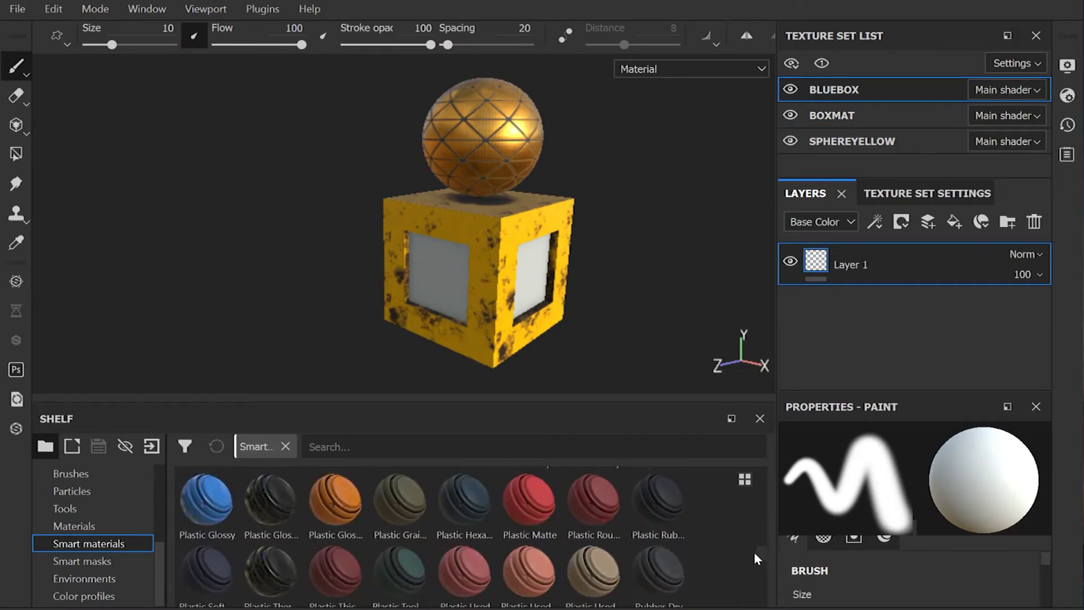
pyautogui.click(216, 523)
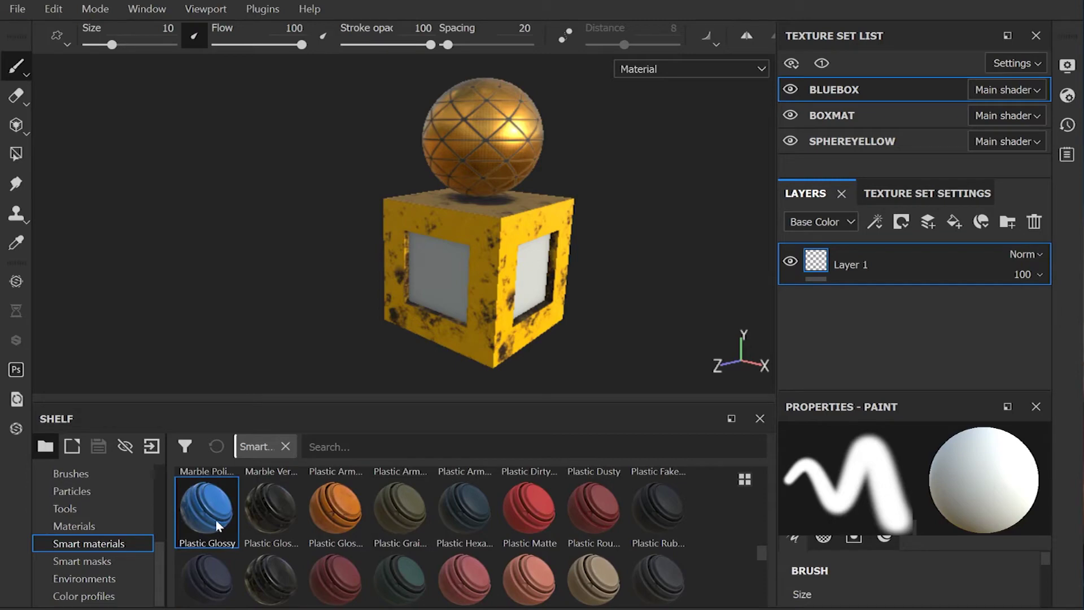
pyautogui.moveTo(215, 519); pyautogui.dragTo(838, 248)
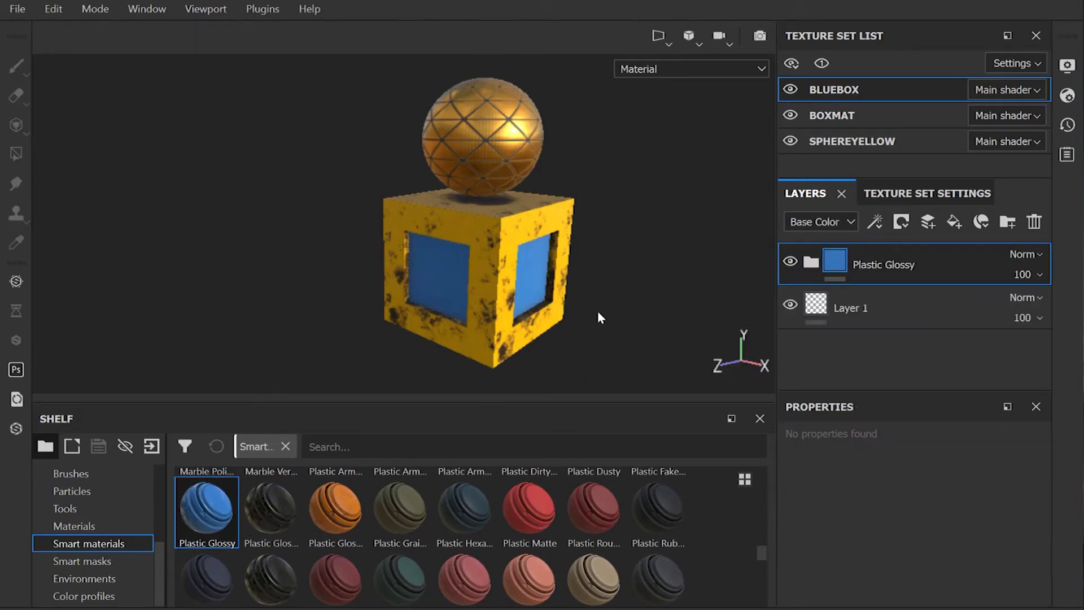
pyautogui.keyDown('alt'); pyautogui.moveTo(598, 310); pyautogui.dragTo(269, 252); pyautogui.keyUp('alt')
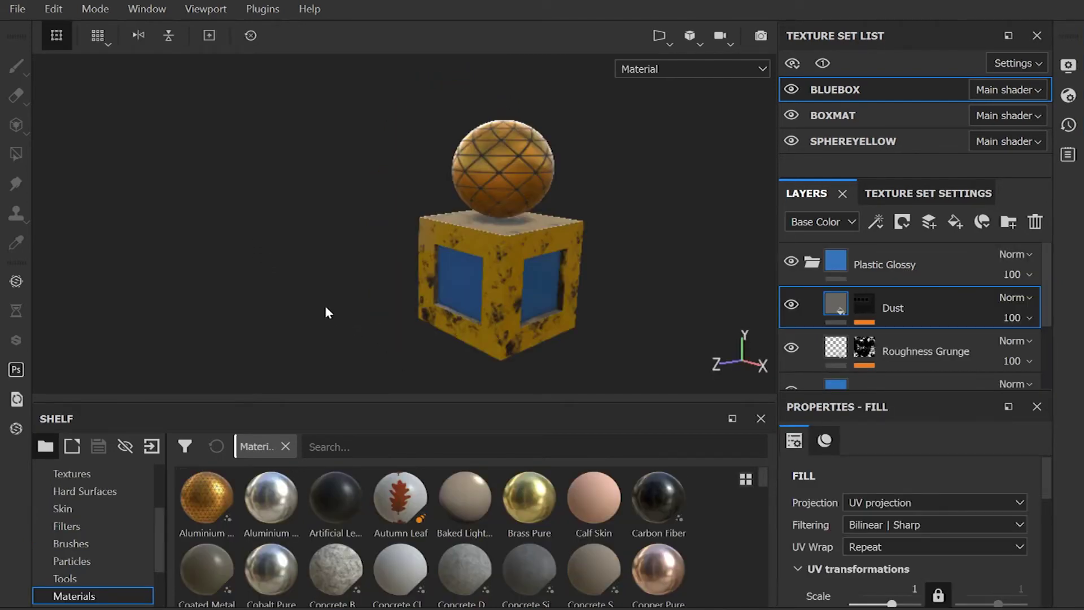
pyautogui.keyDown('shift'); pyautogui.moveTo(324, 308); pyautogui.dragTo(459, 312, button='right'); pyautogui.keyUp('shift')
pyautogui.keyDown('alt'); pyautogui.moveTo(459, 312); pyautogui.dragTo(552, 289); pyautogui.keyUp('alt')
# Open the texture export settings and choose the Arnold 5 (AiStandard) configuration
pyautogui.click(17, 8)
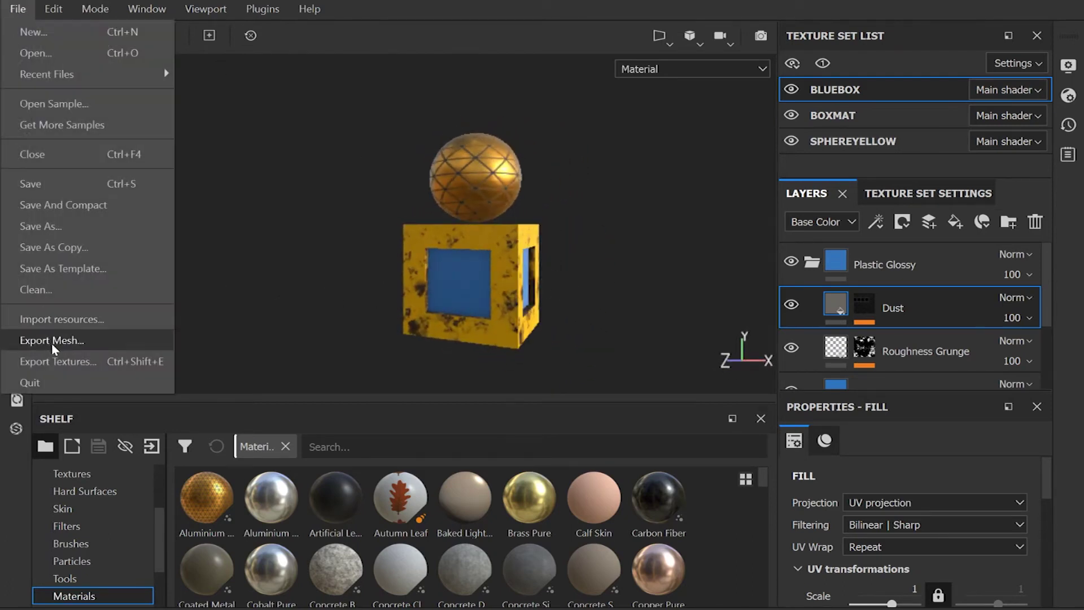
pyautogui.click(53, 359)
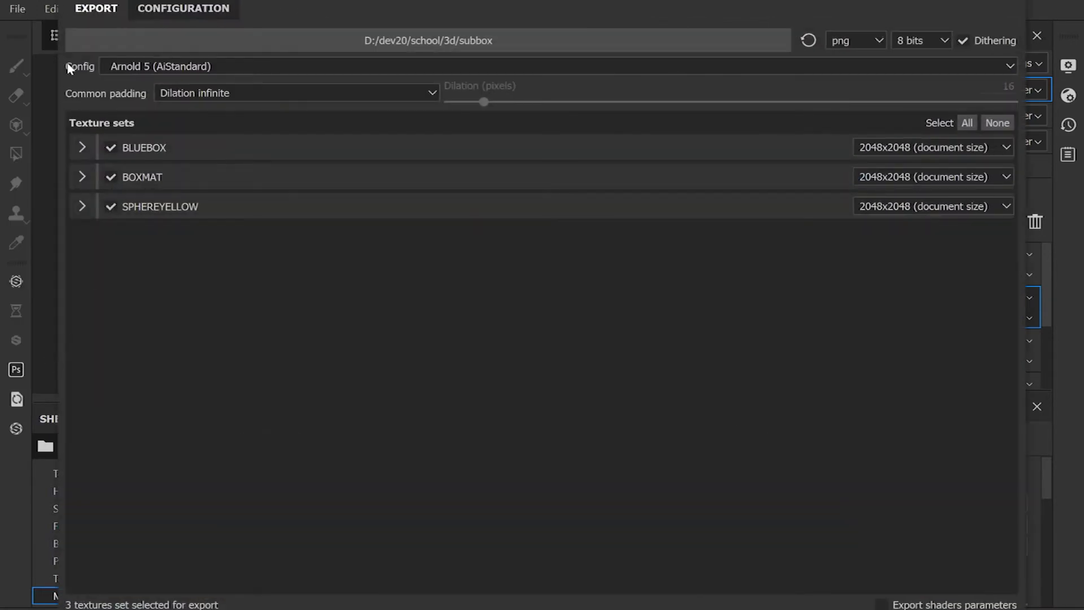
pyautogui.click(153, 67)
pyautogui.scroll(-1, 129, 152)
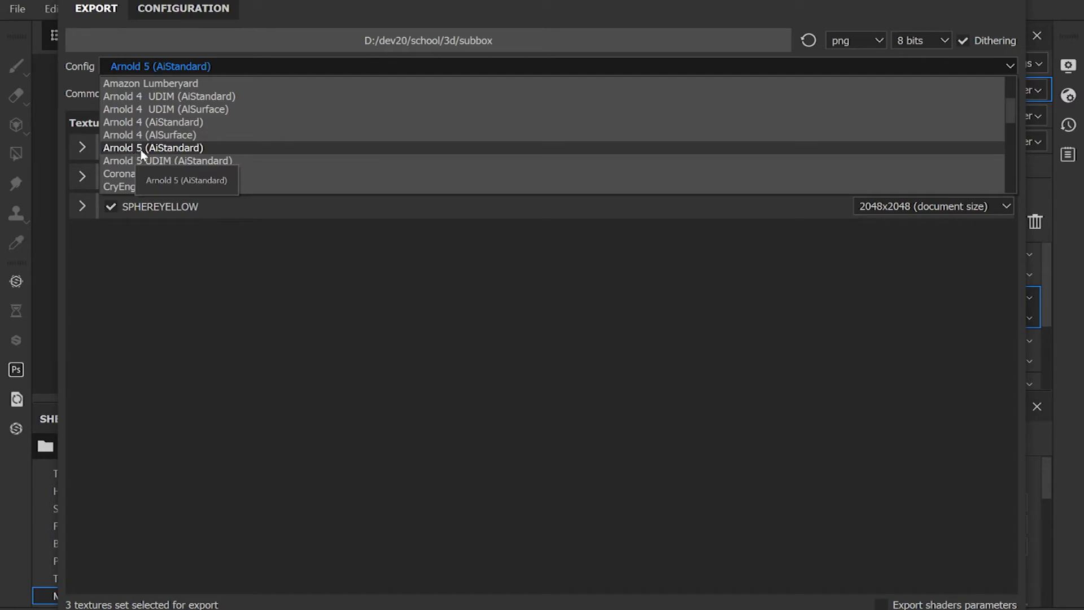
pyautogui.click(169, 149)
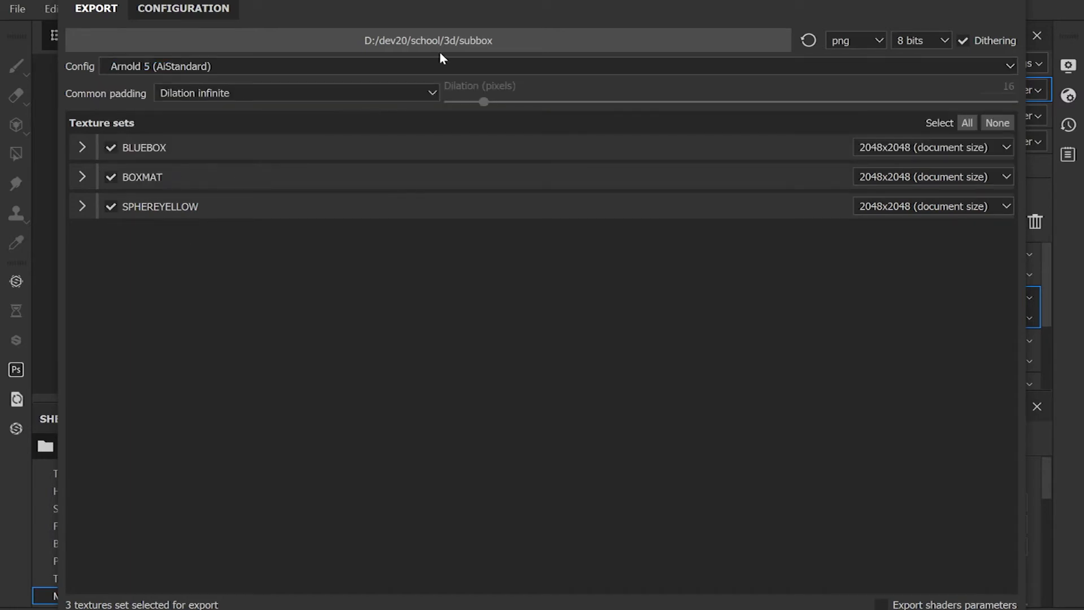
# Set the export folder to D:/dev20/school/3d/substance_vase/sourceimages and export the textures of all three texture sets
pyautogui.click(460, 41)
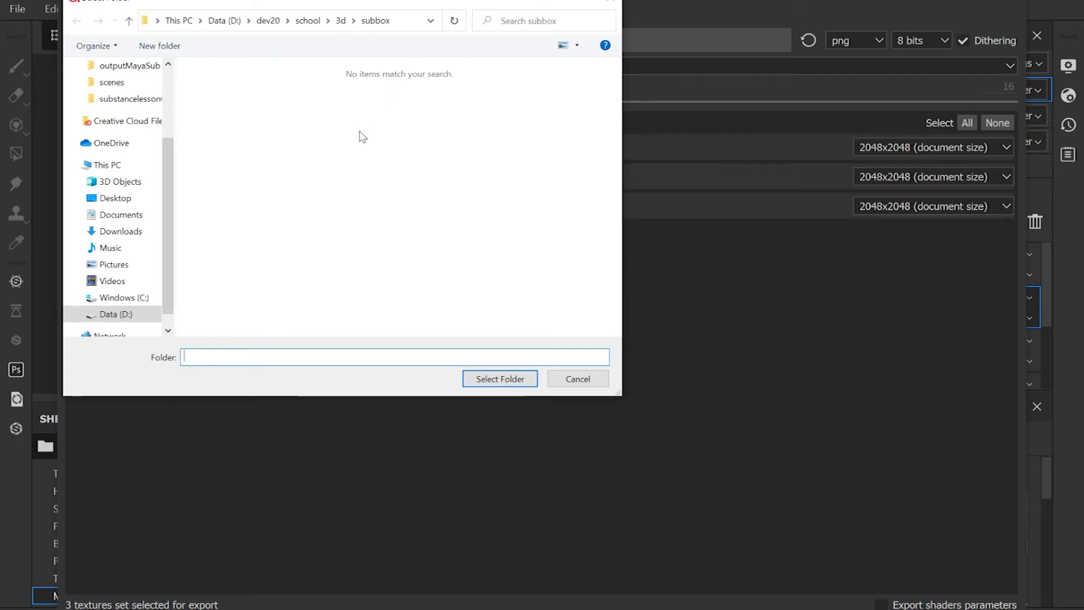
pyautogui.click(342, 23)
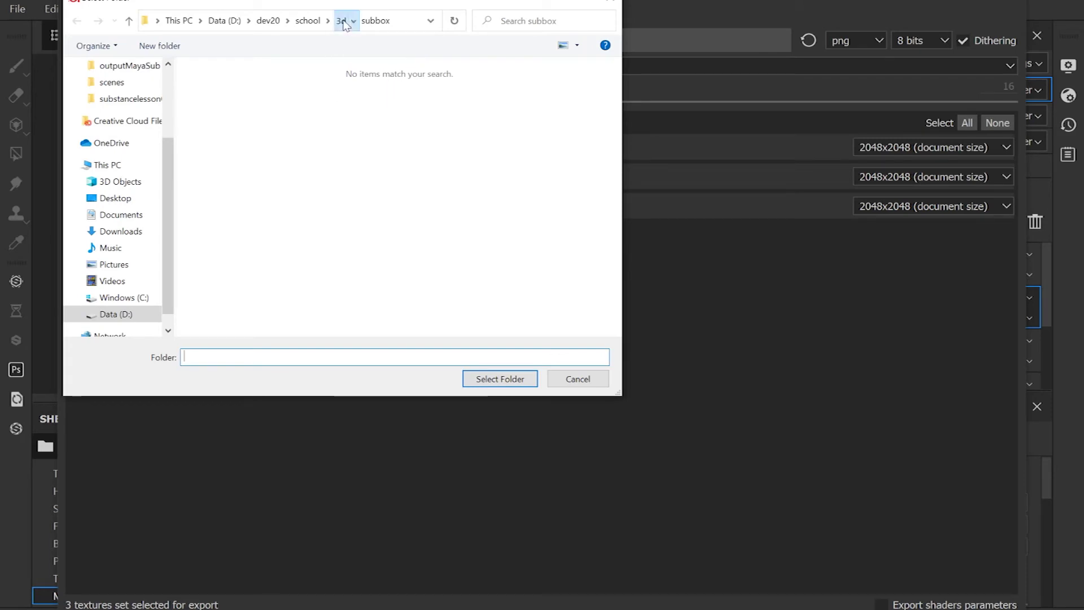
pyautogui.click(243, 279)
pyautogui.doubleClick(242, 279)
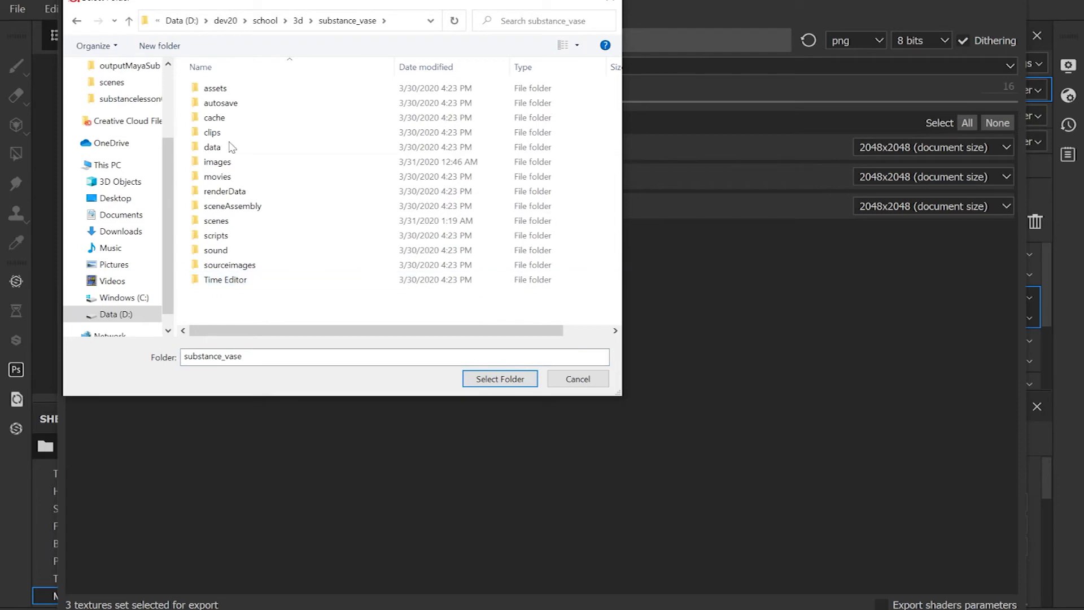
pyautogui.doubleClick(236, 267)
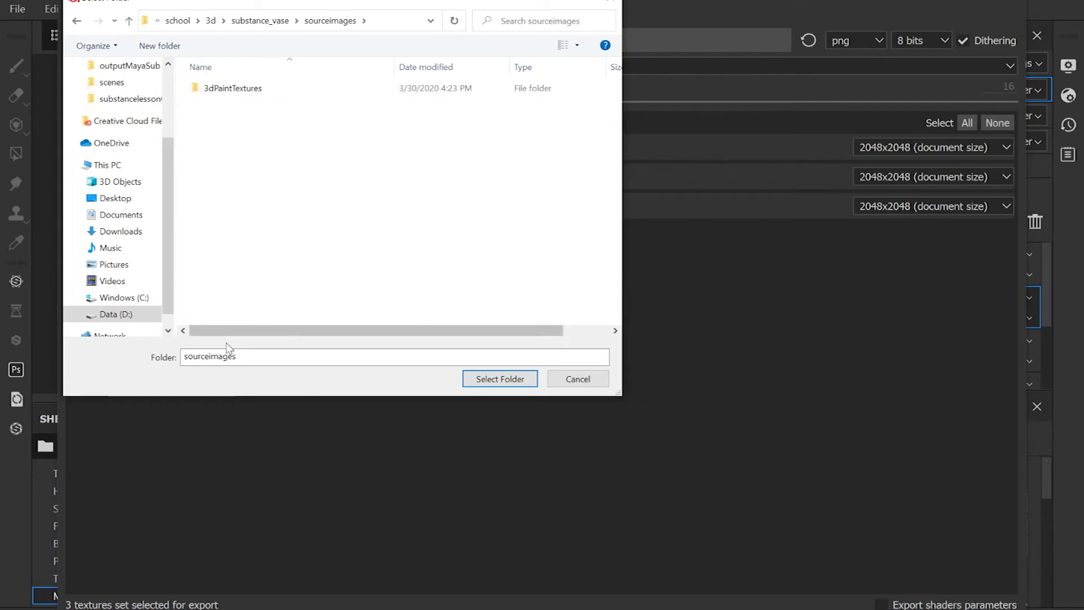
pyautogui.click(490, 380)
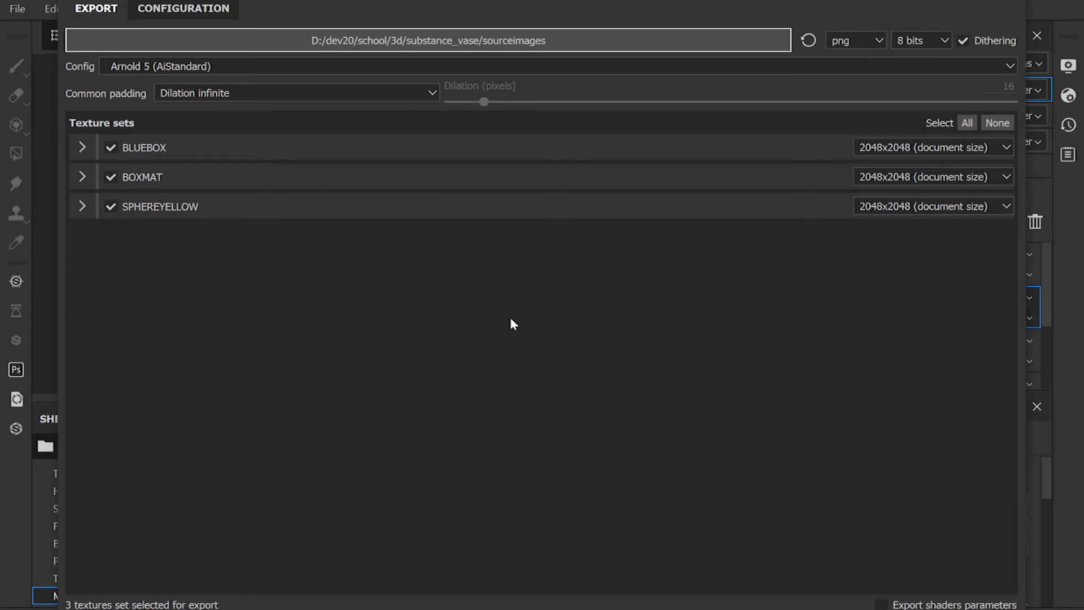
pyautogui.moveTo(718, 609); pyautogui.dragTo(718, 549)
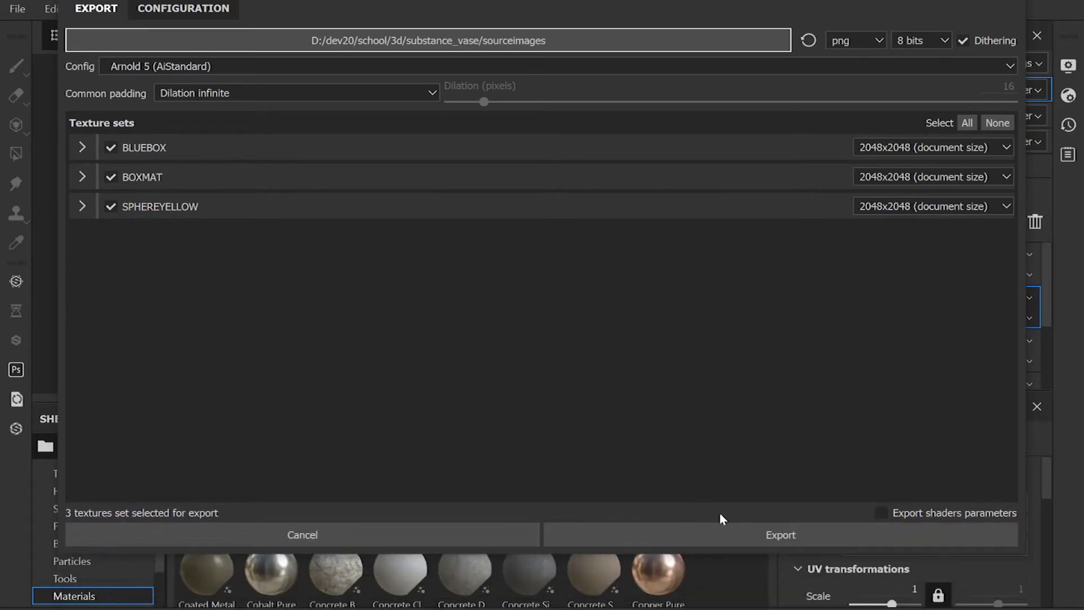
pyautogui.click(779, 537)
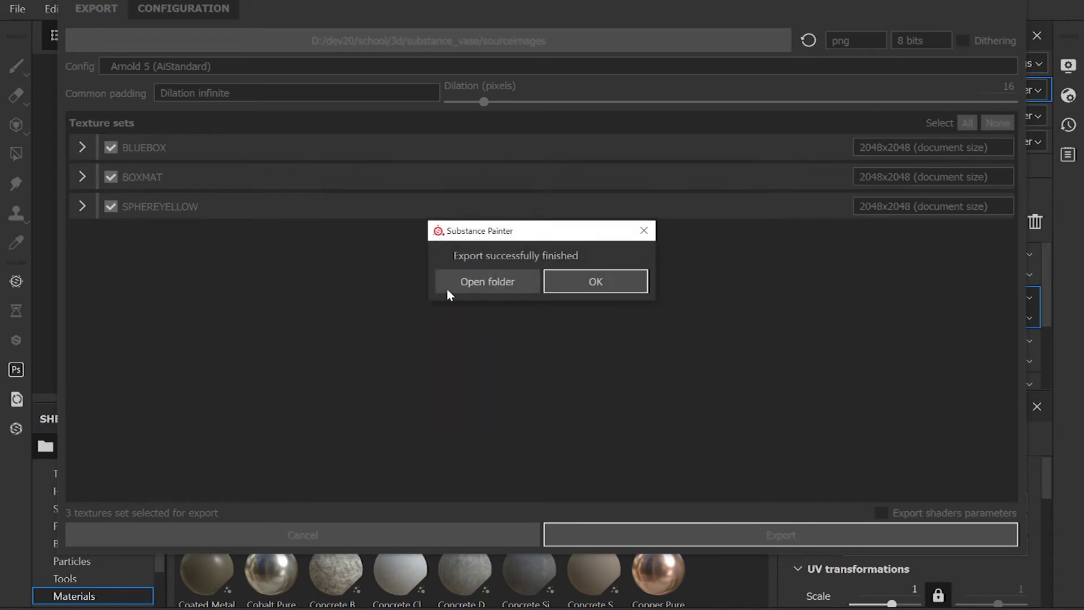
# Switch to Maya and open the recent scene propslesson2.mb, discarding the untitled scene and accepting the student version notice
pyautogui.hotkey('alt', 'Tab')
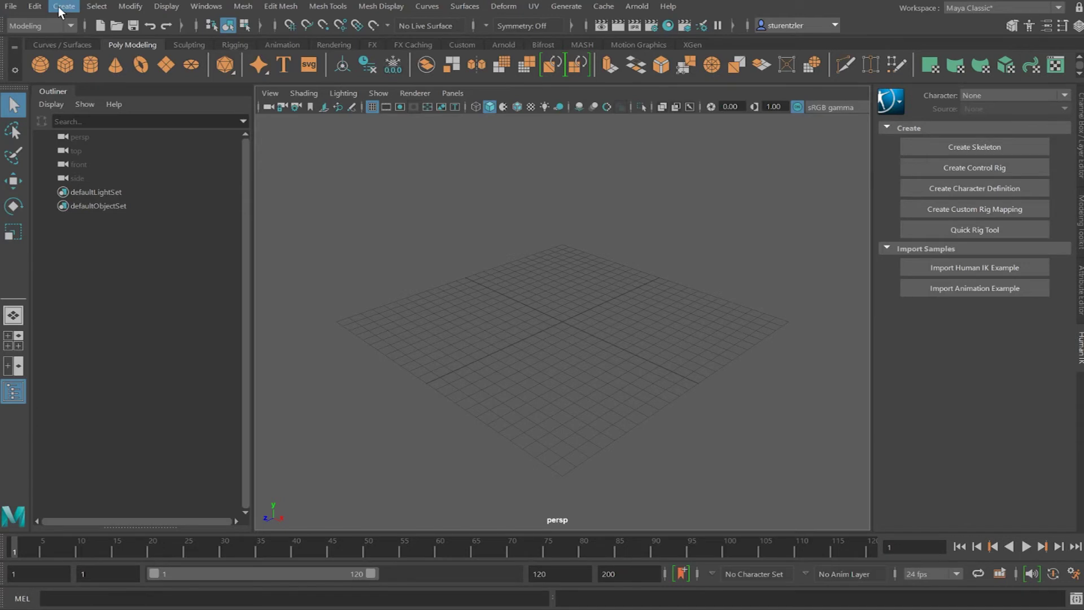
pyautogui.click(12, 11)
pyautogui.moveTo(60, 449)
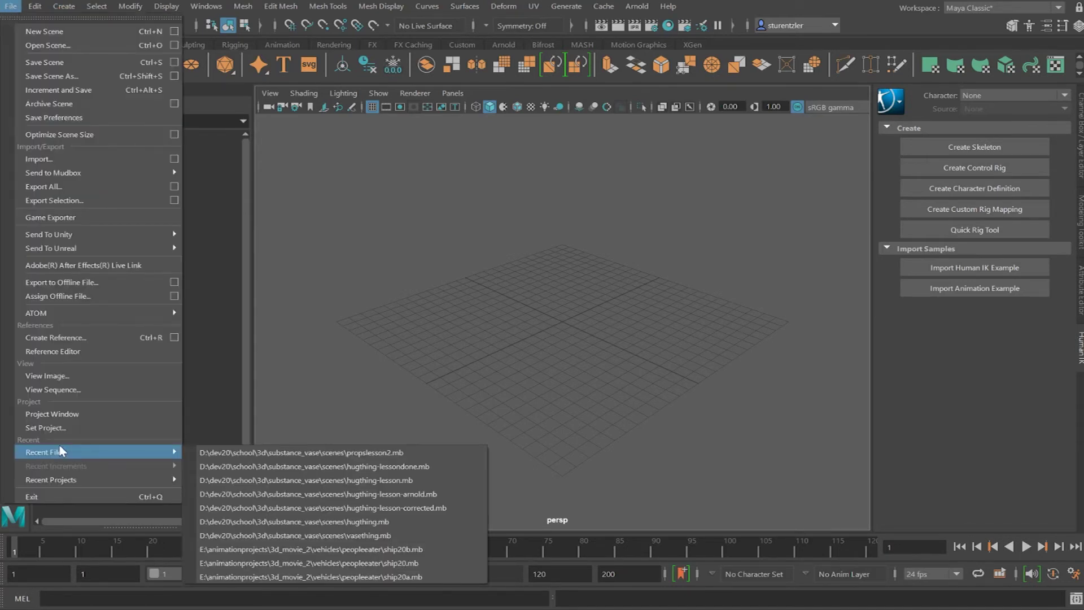
pyautogui.click(282, 452)
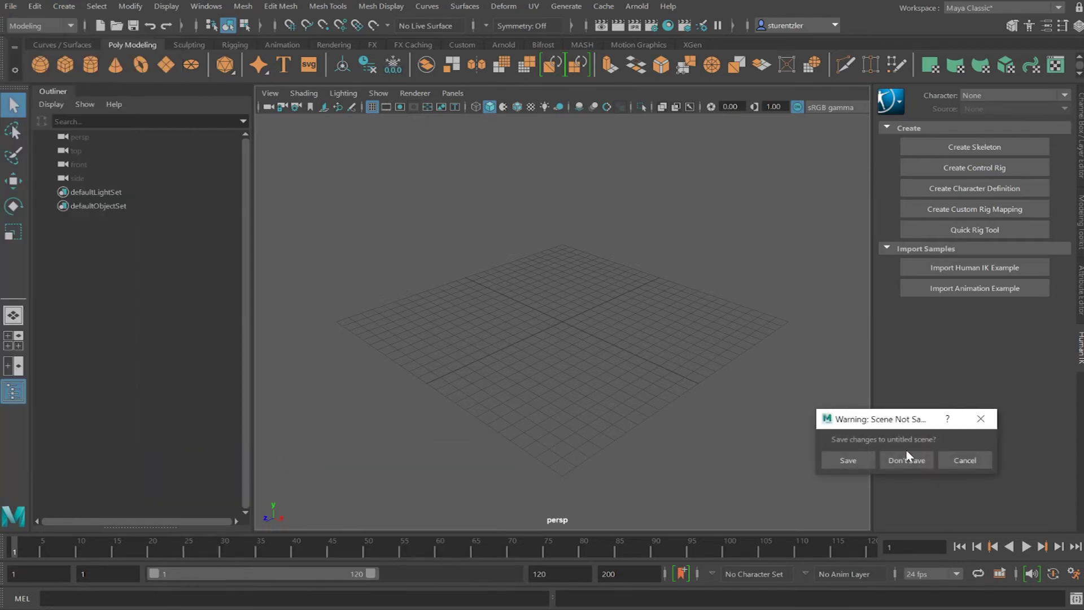
pyautogui.click(909, 459)
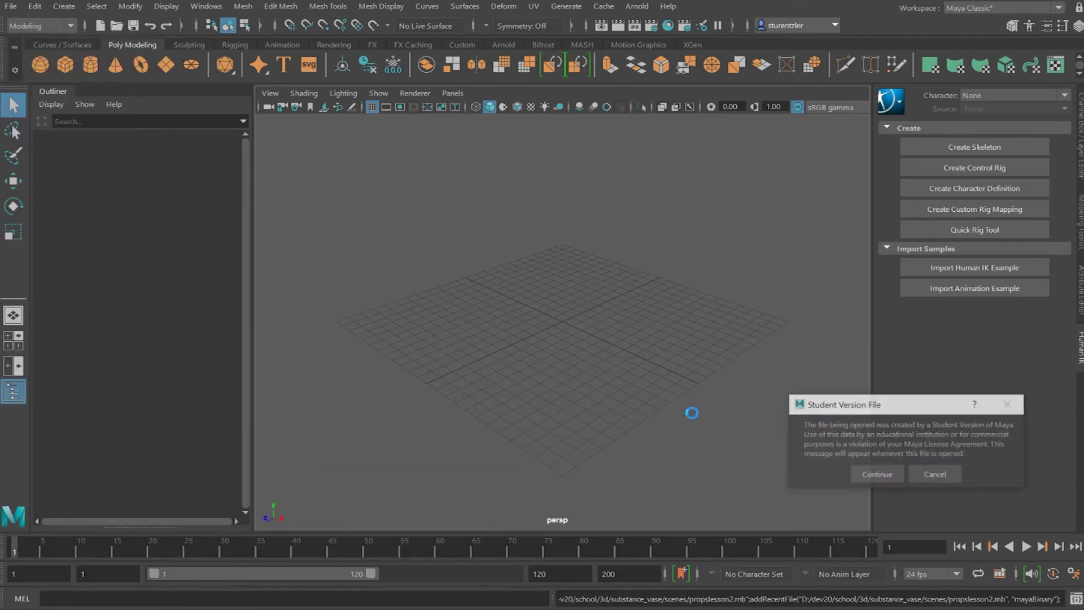
pyautogui.click(877, 475)
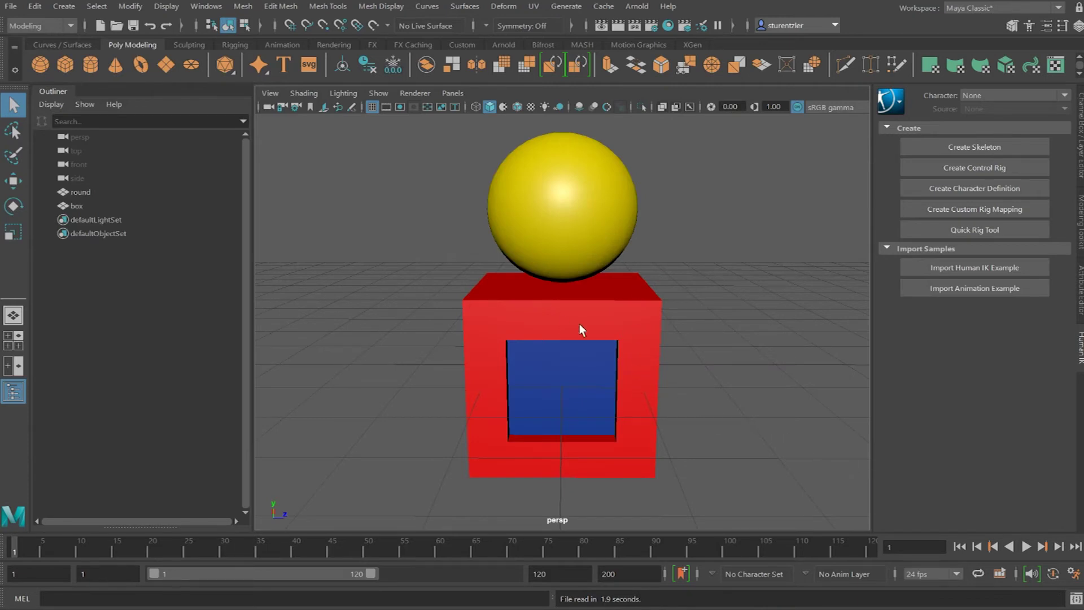
# Save the scene under the new name propslesson2-colors in the project's scenes folder, accepting the student version notice
pyautogui.click(11, 6)
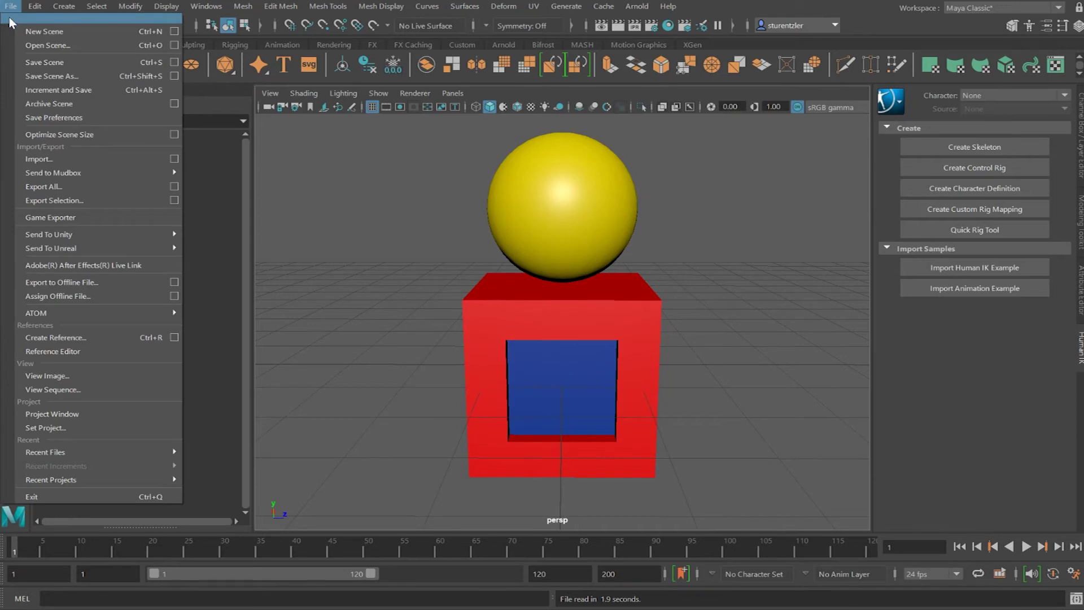
pyautogui.click(79, 73)
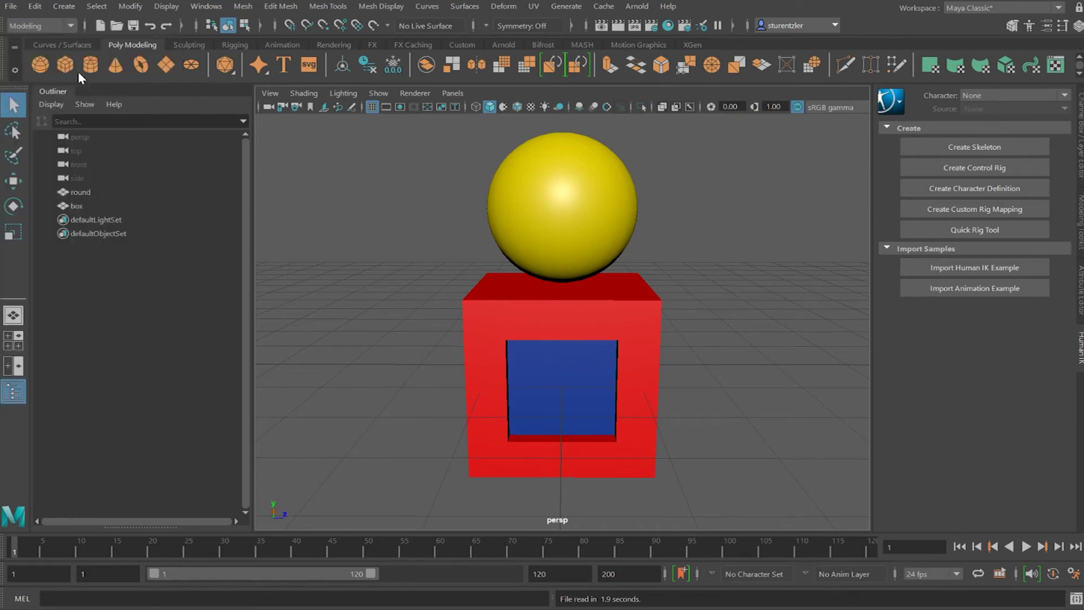
pyautogui.click(463, 608)
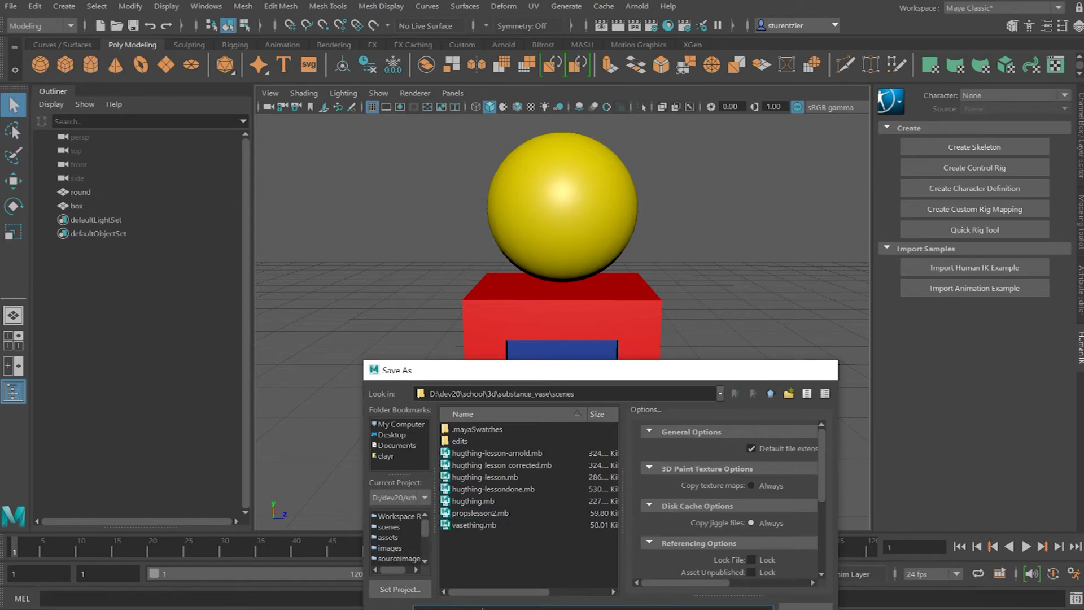
pyautogui.press('Return')
pyautogui.click(886, 469)
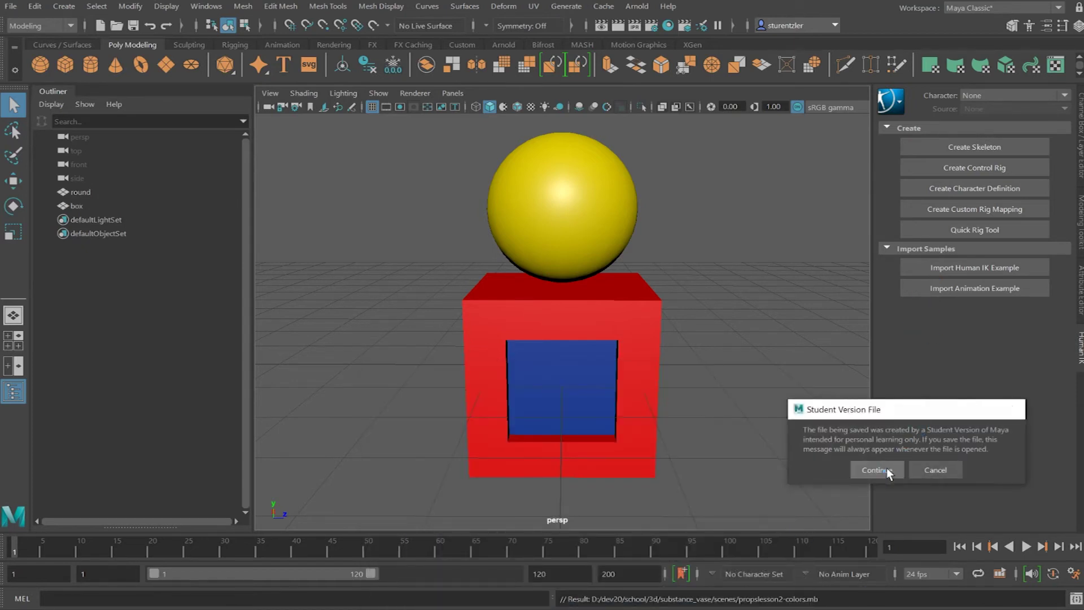
# Select the yellow sphere and show the attributes of its SPHEREYELLOW material
pyautogui.click(550, 211)
pyautogui.keyDown('alt'); pyautogui.moveTo(551, 210); pyautogui.dragTo(707, 277); pyautogui.keyUp('alt')
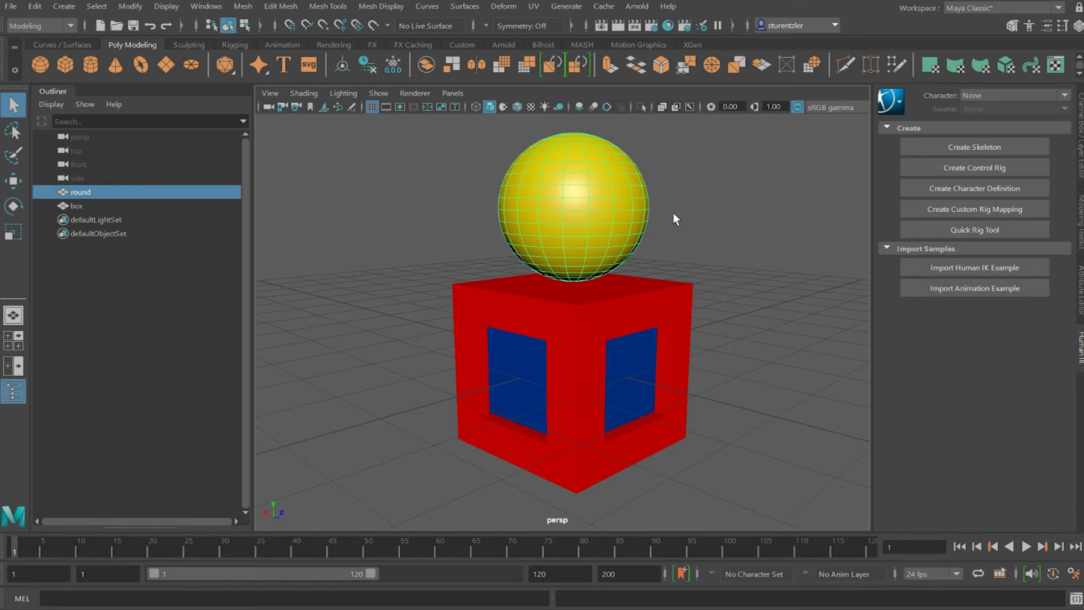
pyautogui.hotkey('ctrl', 'a')
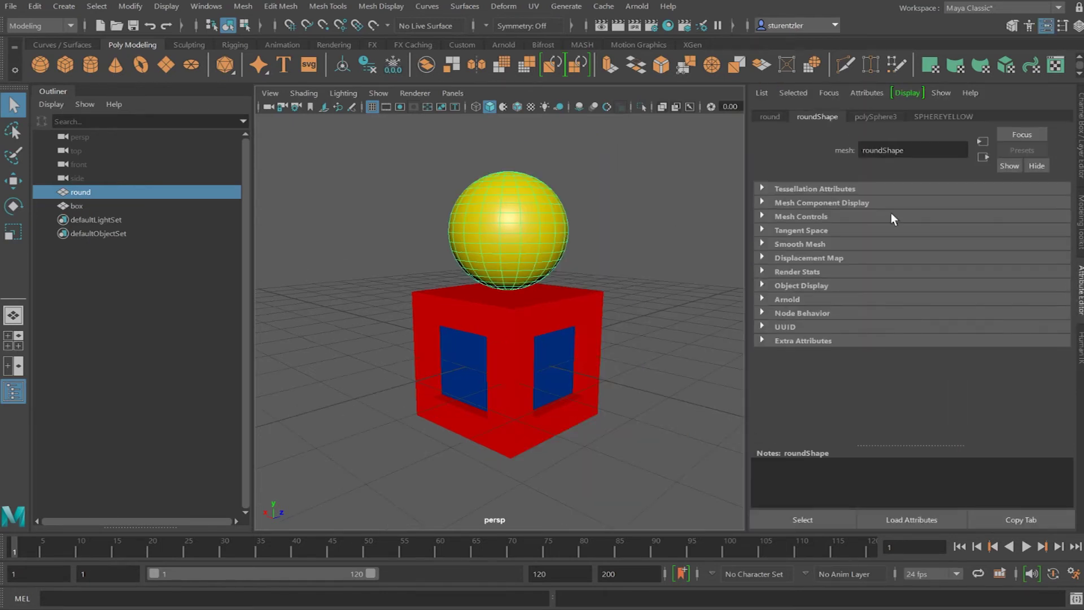
pyautogui.click(944, 111)
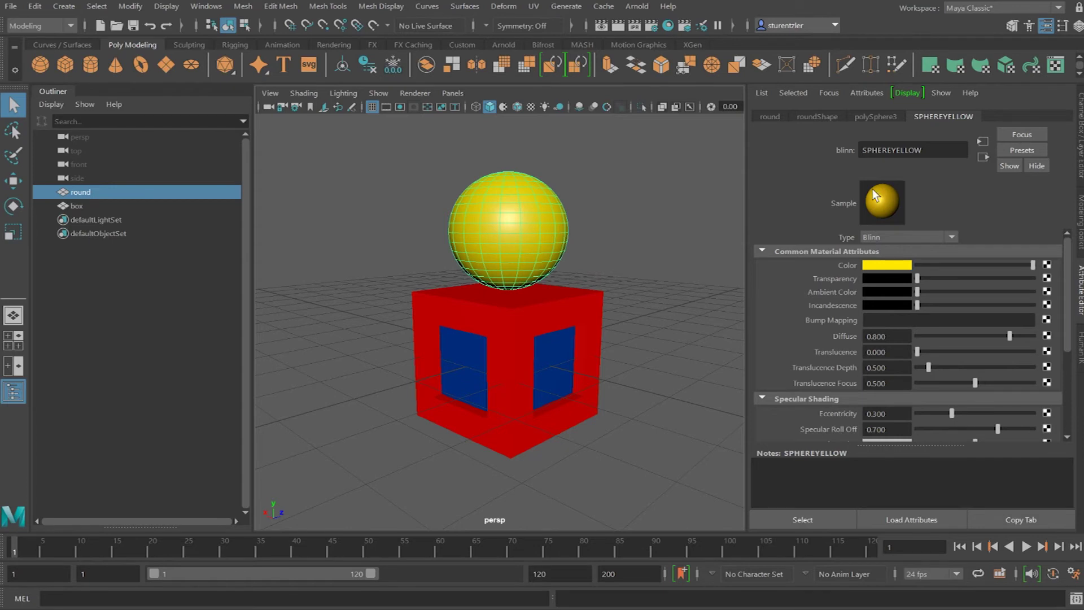
# Change the sphere's material type to Ai Standard Surface and rename the material SPHEREaiStandardSurface1
pyautogui.click(884, 238)
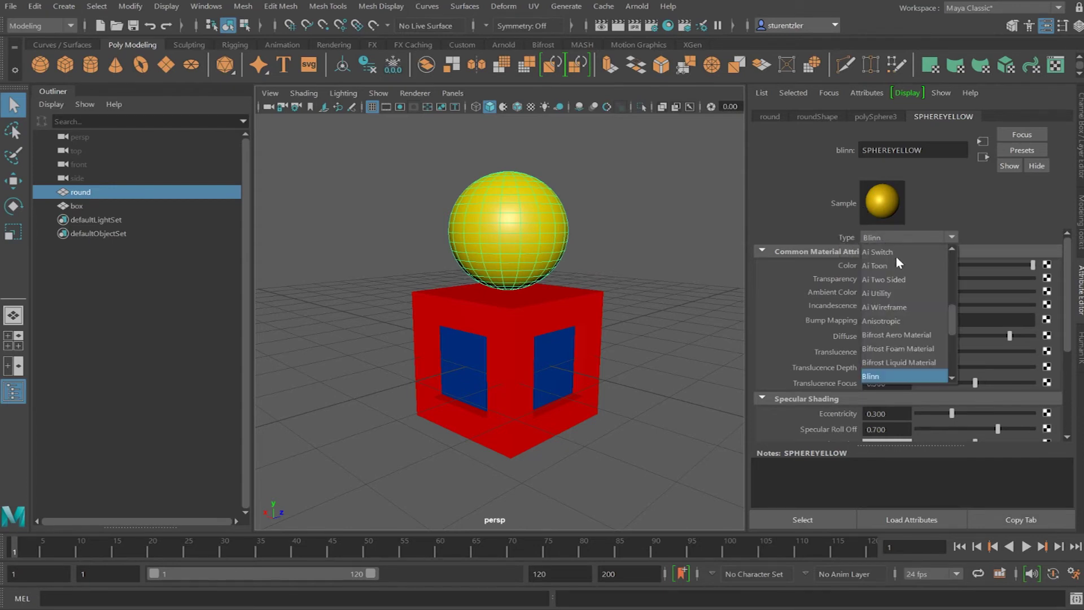
pyautogui.moveTo(952, 317); pyautogui.dragTo(952, 302)
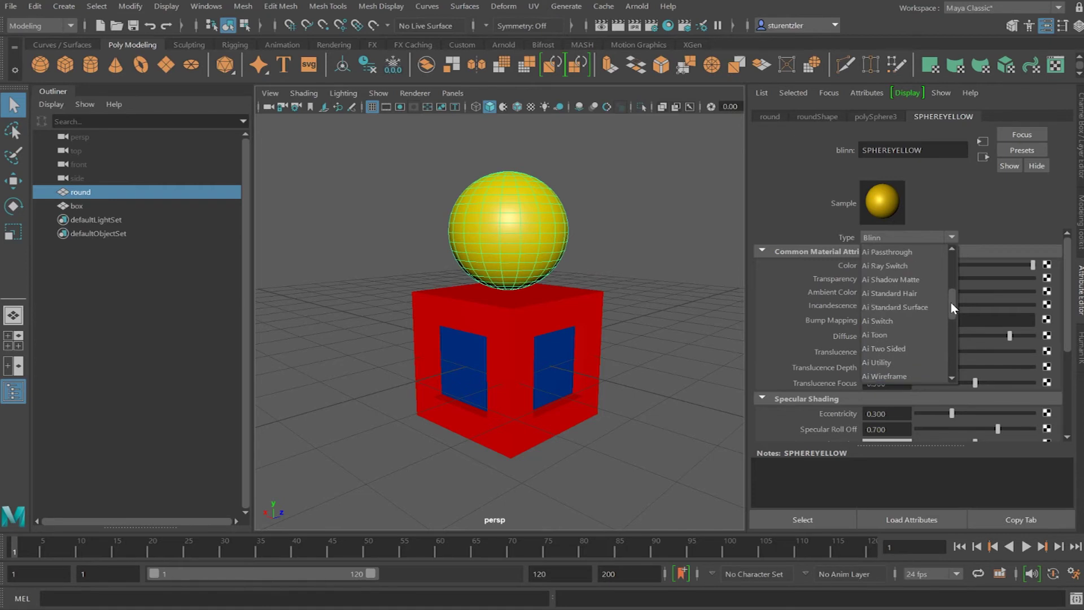
pyautogui.click(916, 310)
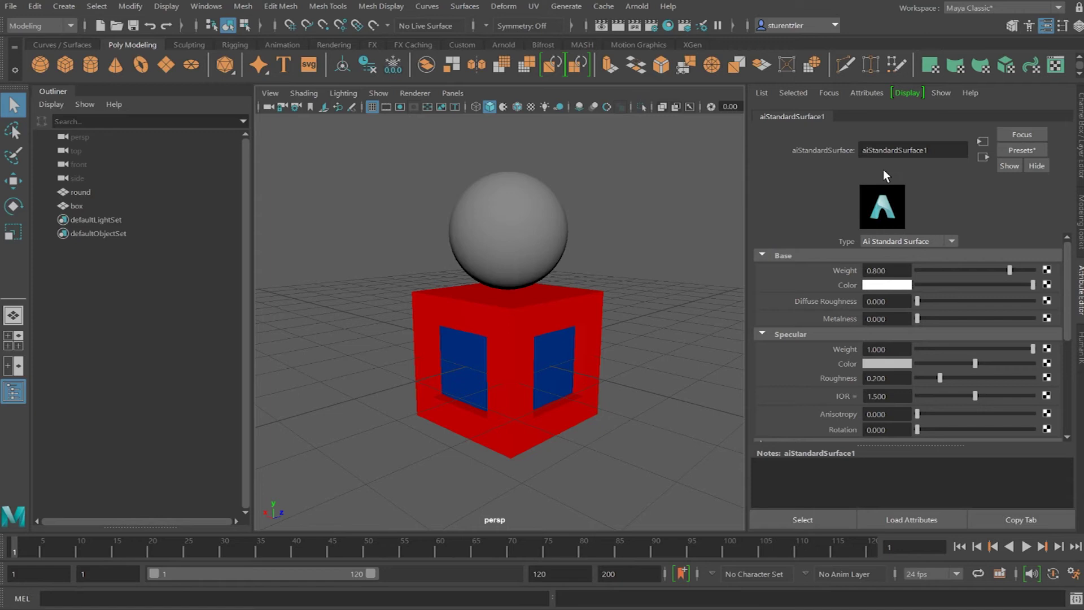
pyautogui.click(863, 150)
pyautogui.write('SPHERE')
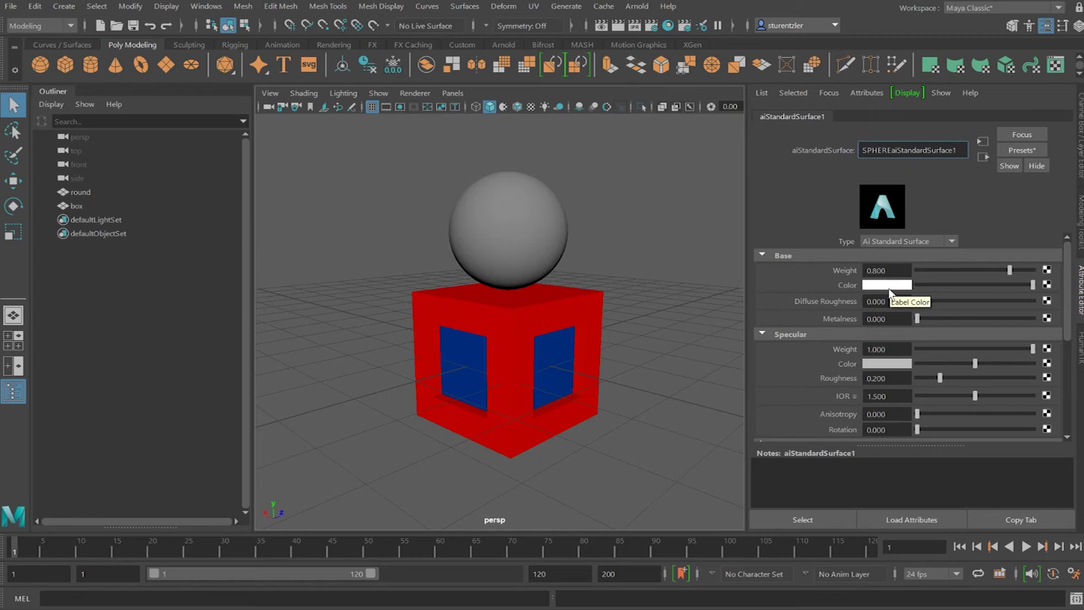
# Map the sphere material's base color with a file texture using props_SPHEREYELLOW_BaseColor.png and turn on textured viewport display
pyautogui.click(509, 231)
pyautogui.click(1047, 285)
pyautogui.click(532, 184)
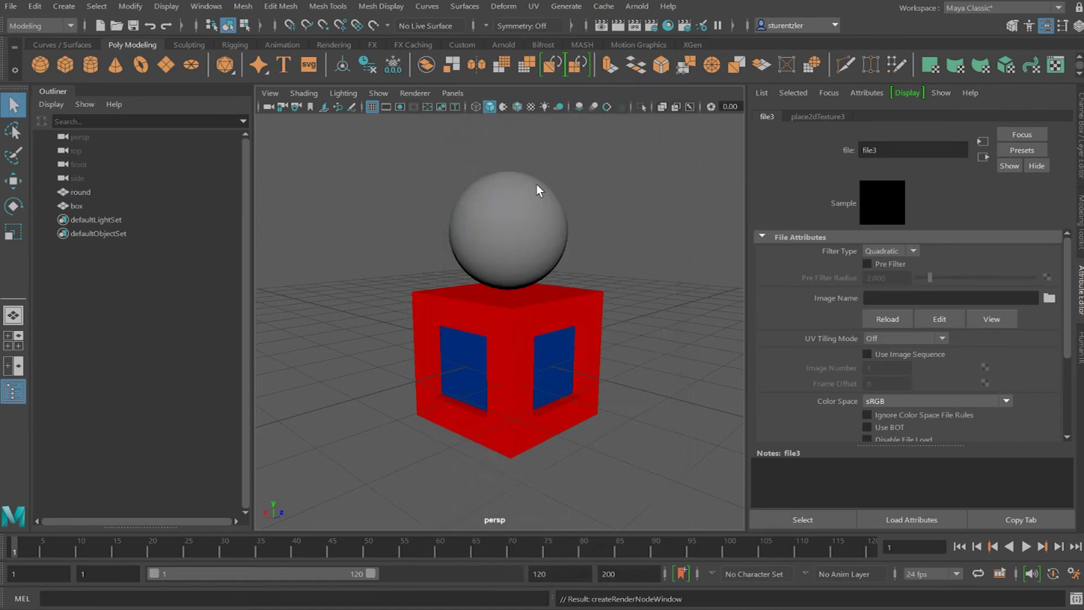
pyautogui.click(1049, 299)
pyautogui.moveTo(702, 367); pyautogui.dragTo(719, 267)
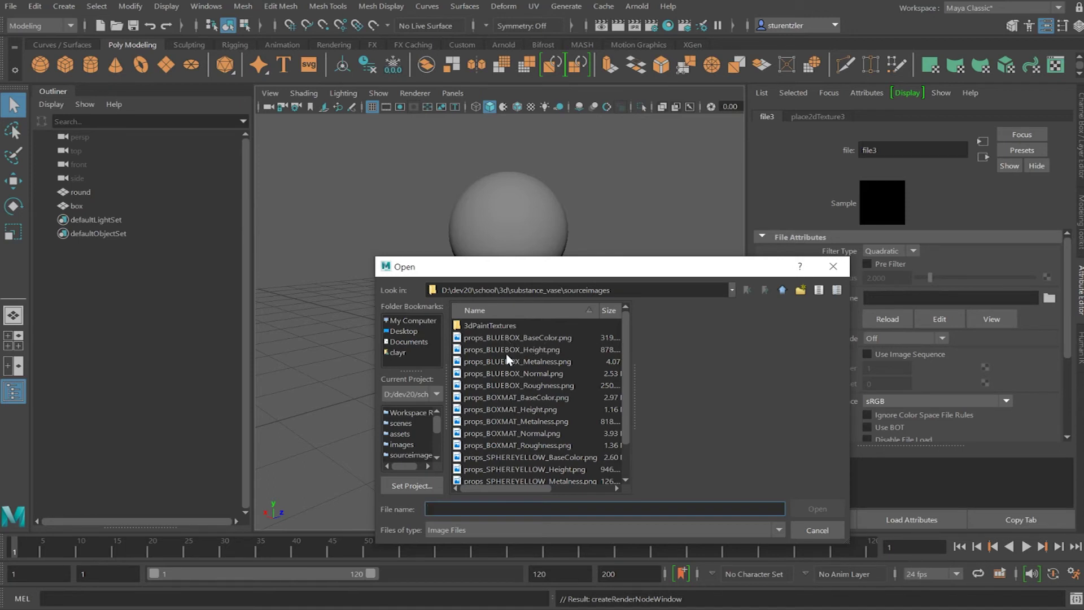
pyautogui.scroll(-1, 520, 385)
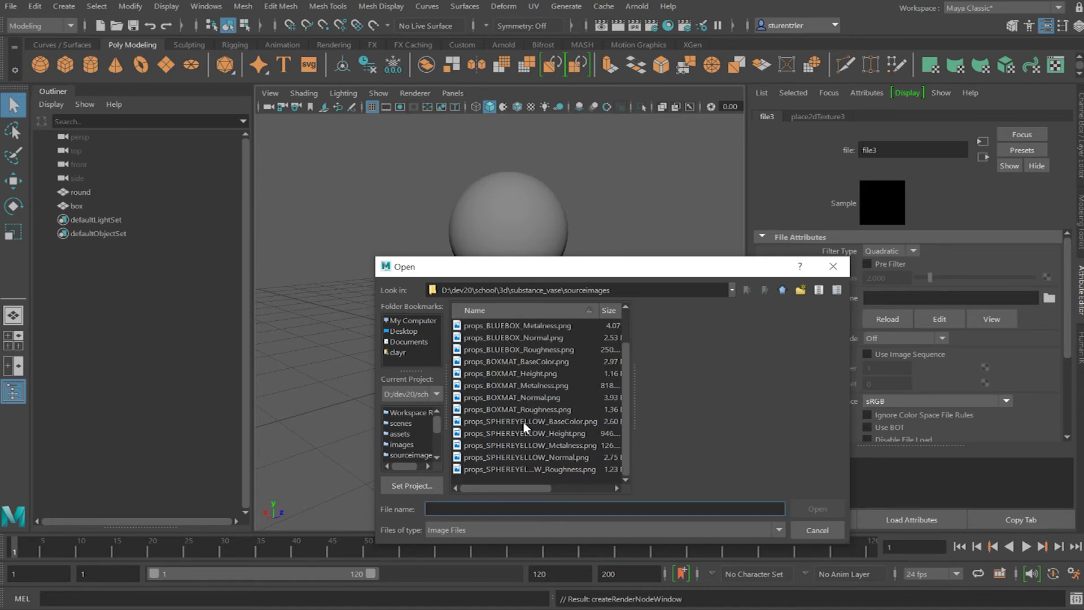
pyautogui.click(550, 422)
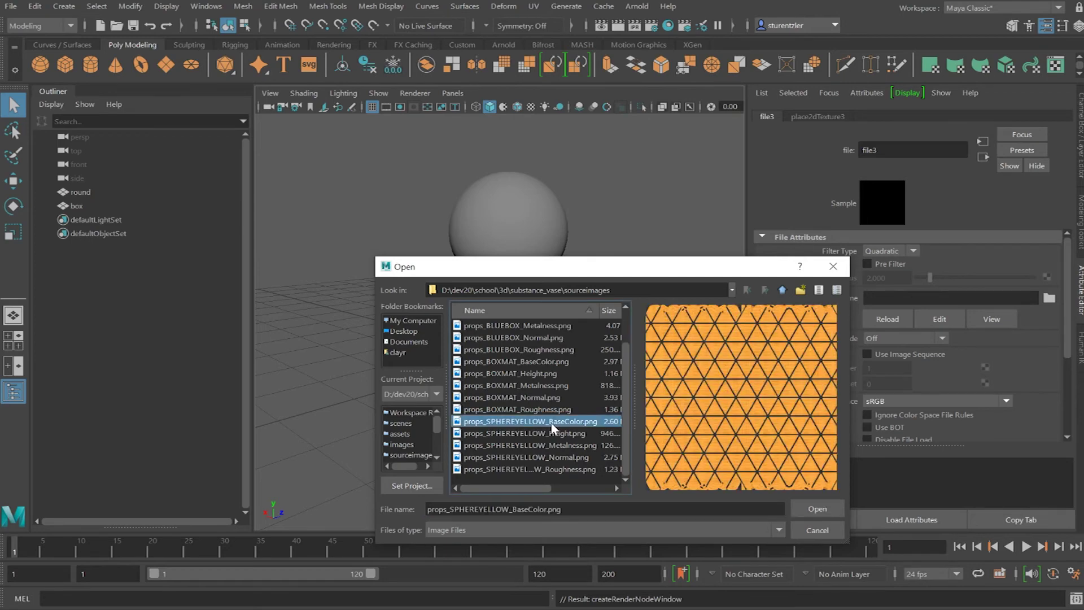
pyautogui.click(820, 508)
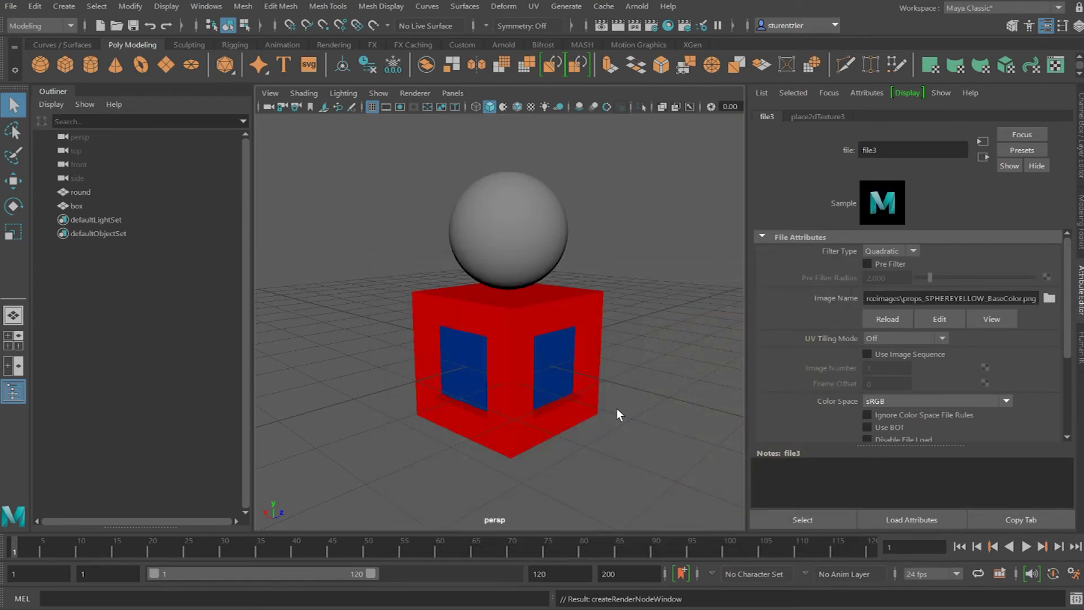
pyautogui.click(617, 409)
pyautogui.press('6')
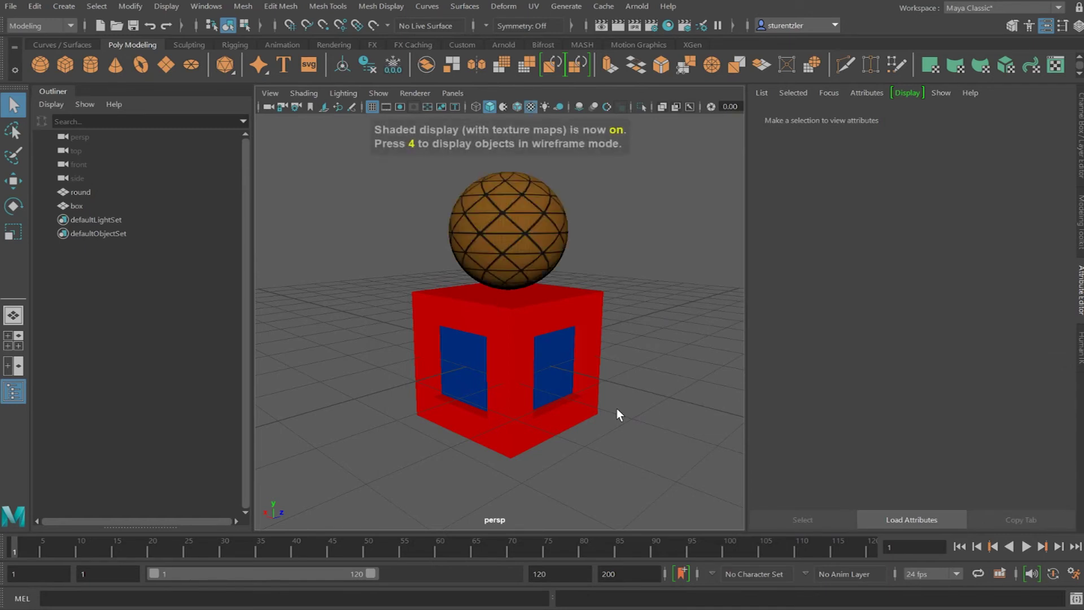
# Map the sphere material's diffuse roughness with a file texture using props_SPHEREYELLOW_Roughness.png from sourceimages
pyautogui.click(529, 242)
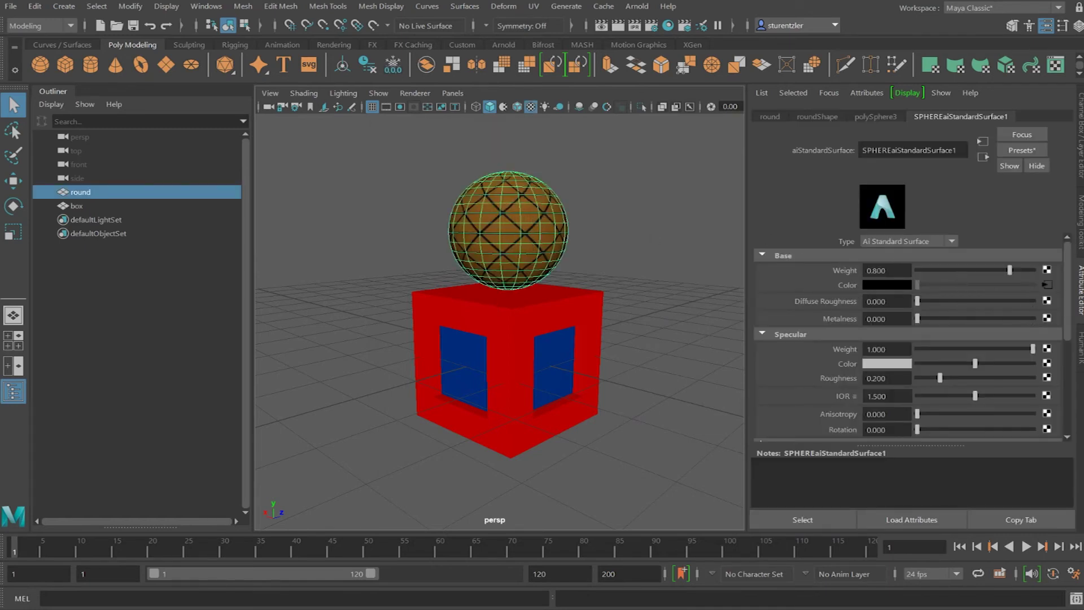
pyautogui.click(1046, 300)
pyautogui.click(549, 185)
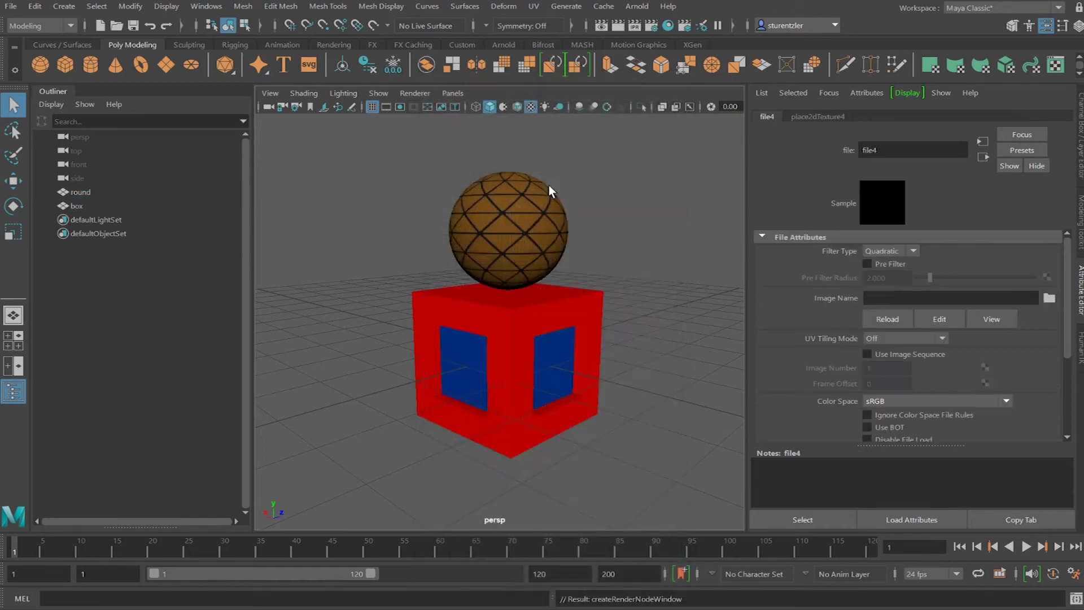
pyautogui.click(1050, 298)
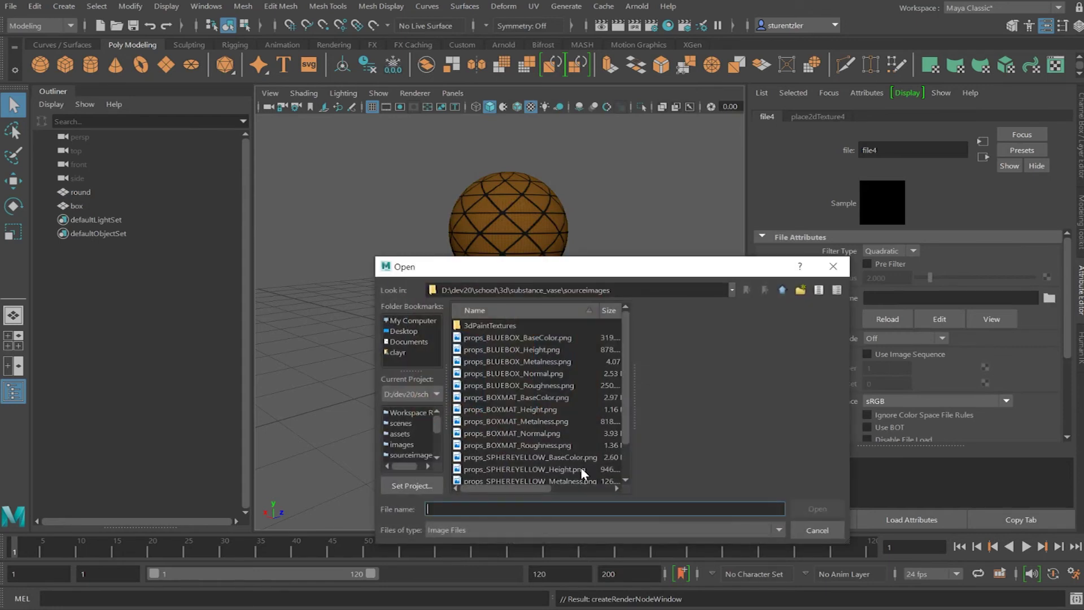
pyautogui.scroll(-1, 580, 466)
pyautogui.click(561, 446)
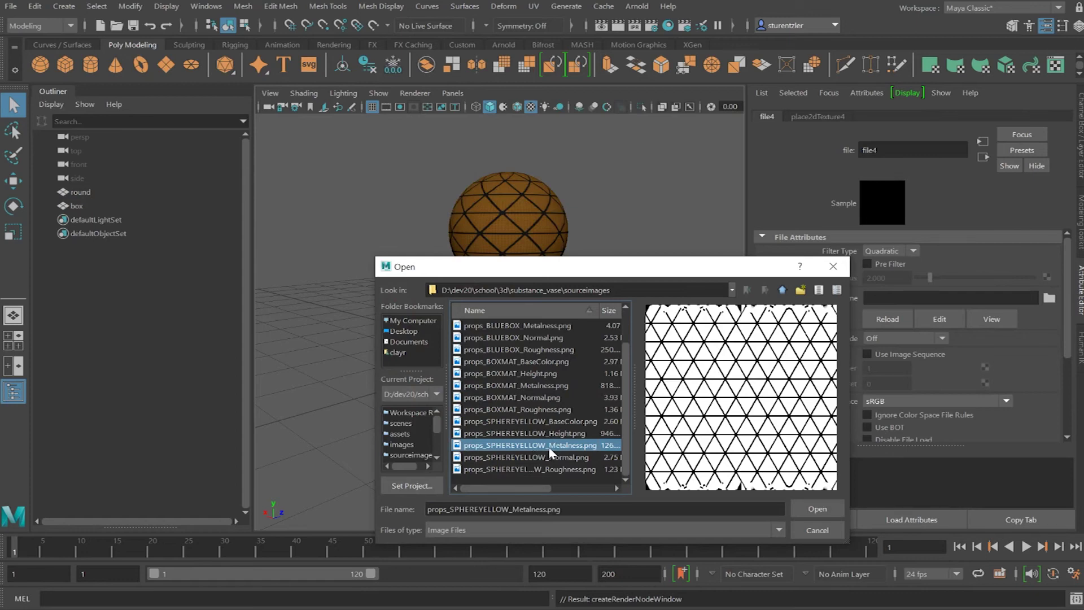
pyautogui.doubleClick(546, 469)
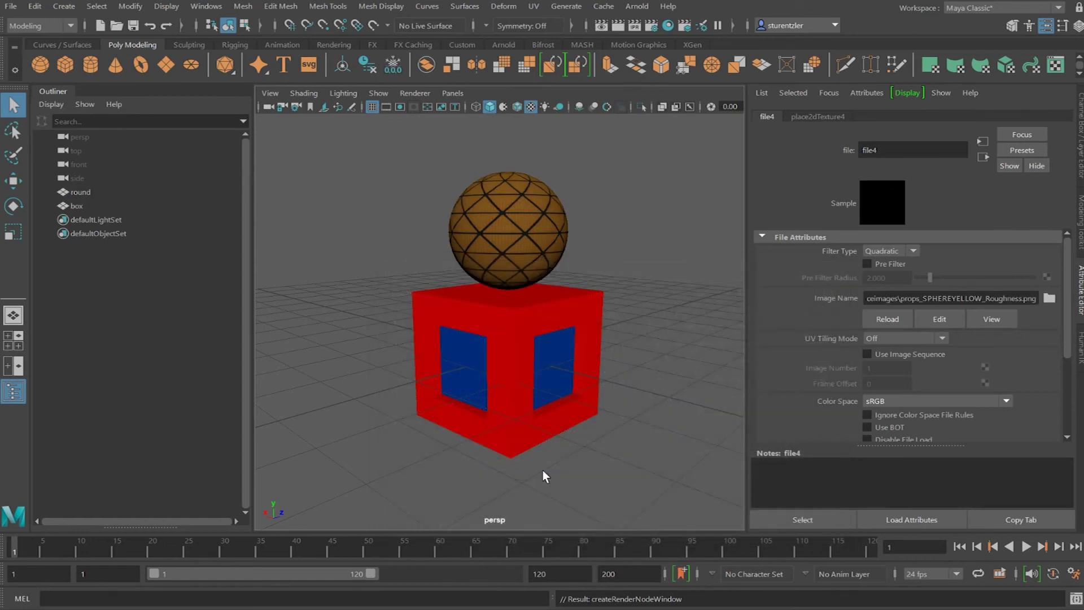
# Map the sphere material's base metalness with a file texture using props_SPHEREYELLOW_Metalness.png
pyautogui.click(547, 253)
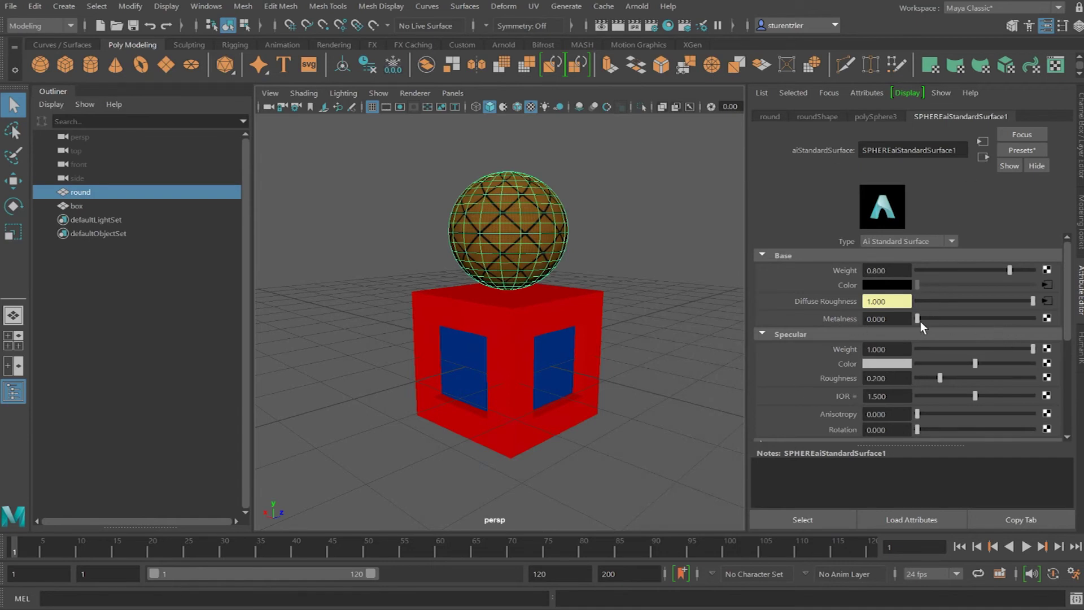
pyautogui.click(1045, 321)
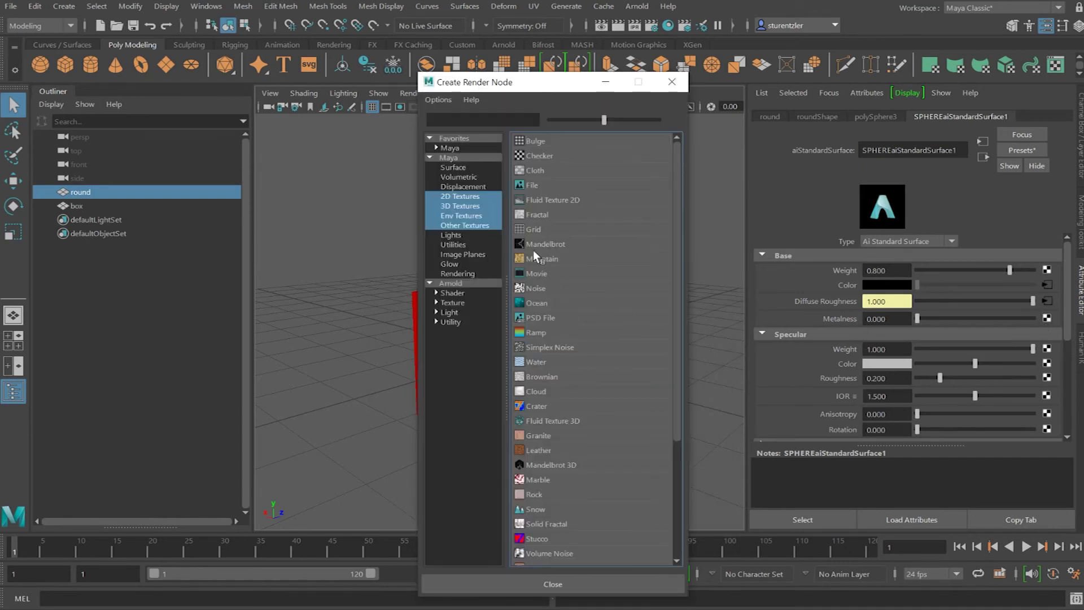
pyautogui.click(533, 186)
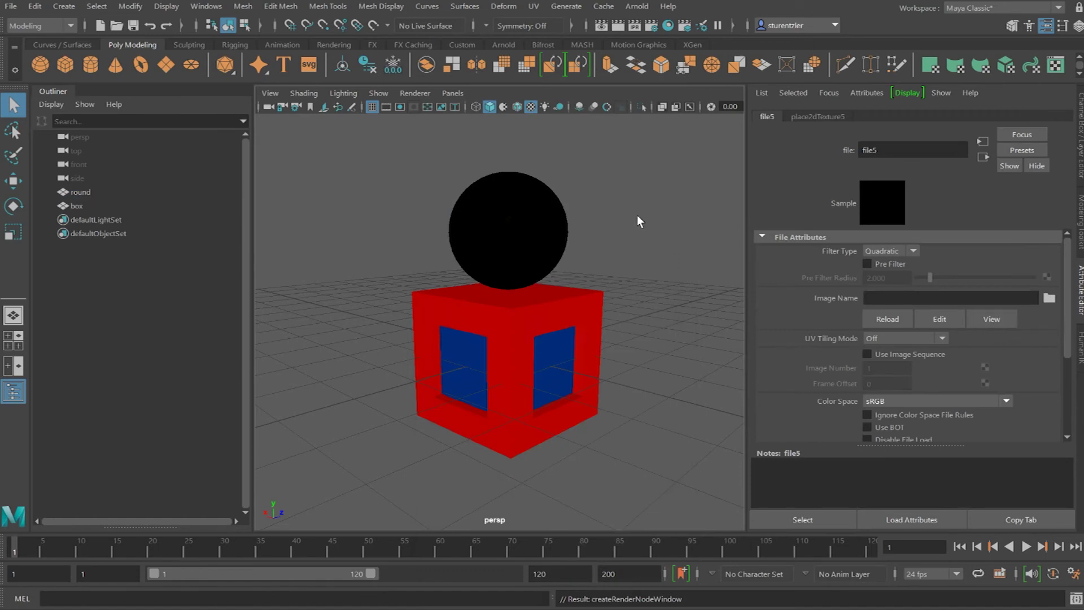
pyautogui.click(1049, 299)
pyautogui.scroll(-1, 592, 426)
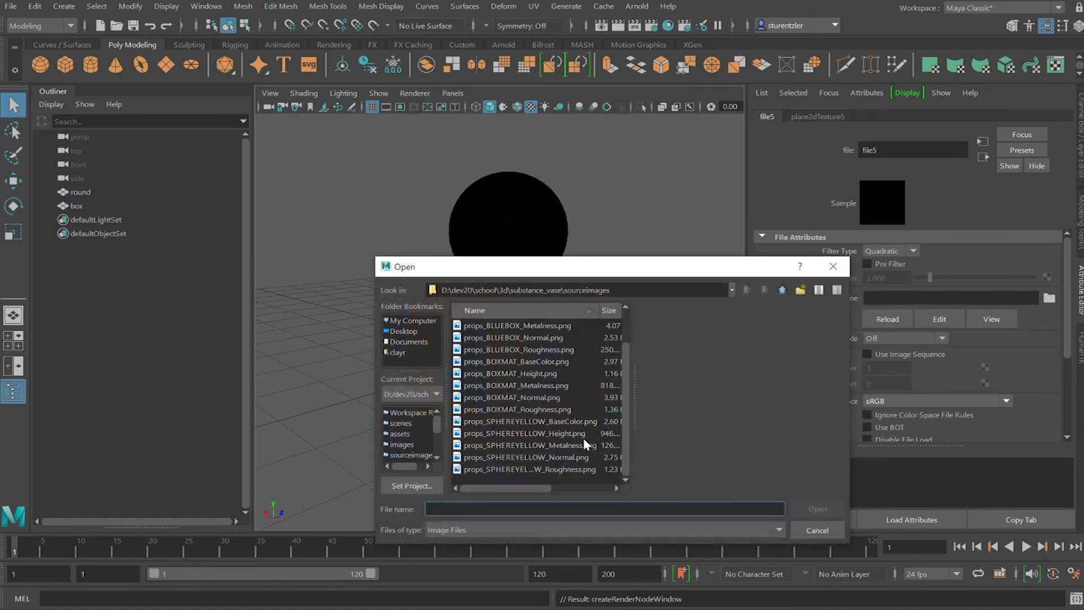
pyautogui.doubleClick(565, 445)
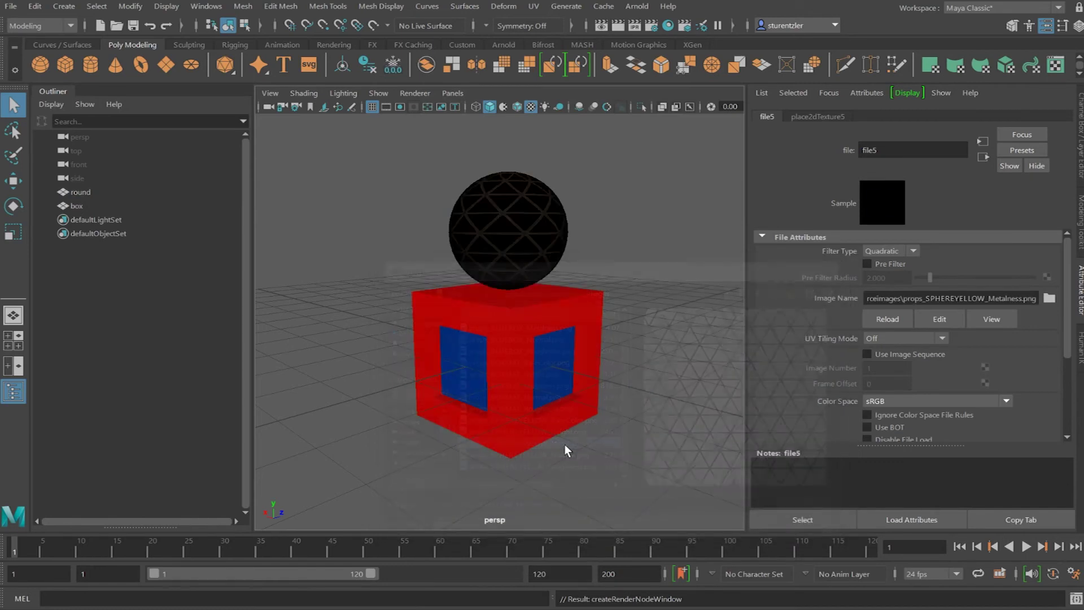
# Map the sphere material's bump mapping in its geometry attributes with a file texture using props_SPHEREYELLOW_Normal.png
pyautogui.click(556, 229)
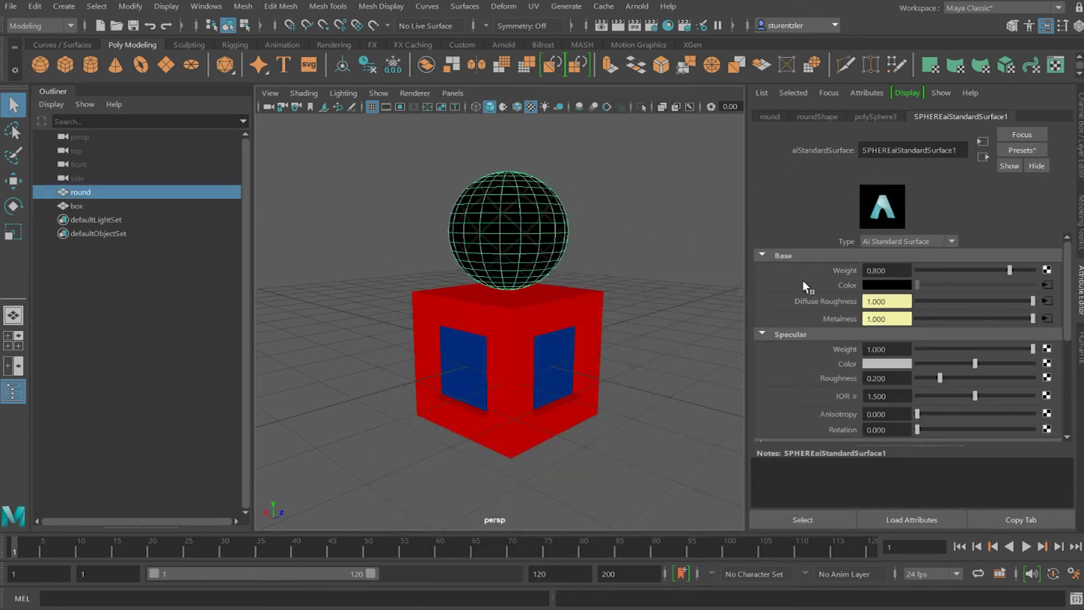
pyautogui.scroll(-3, 829, 360)
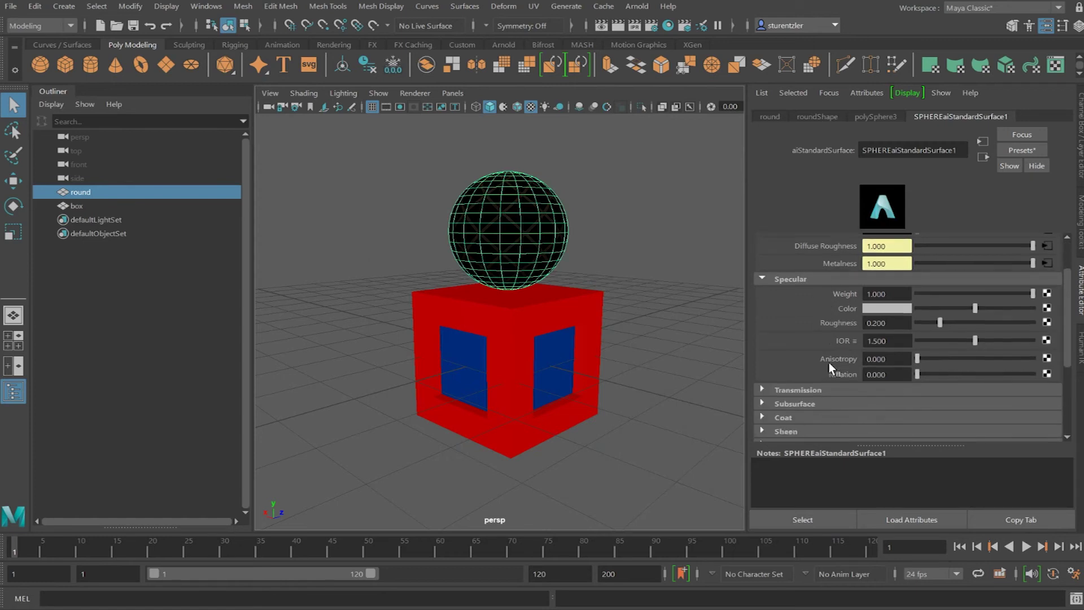
pyautogui.scroll(-1, 829, 364)
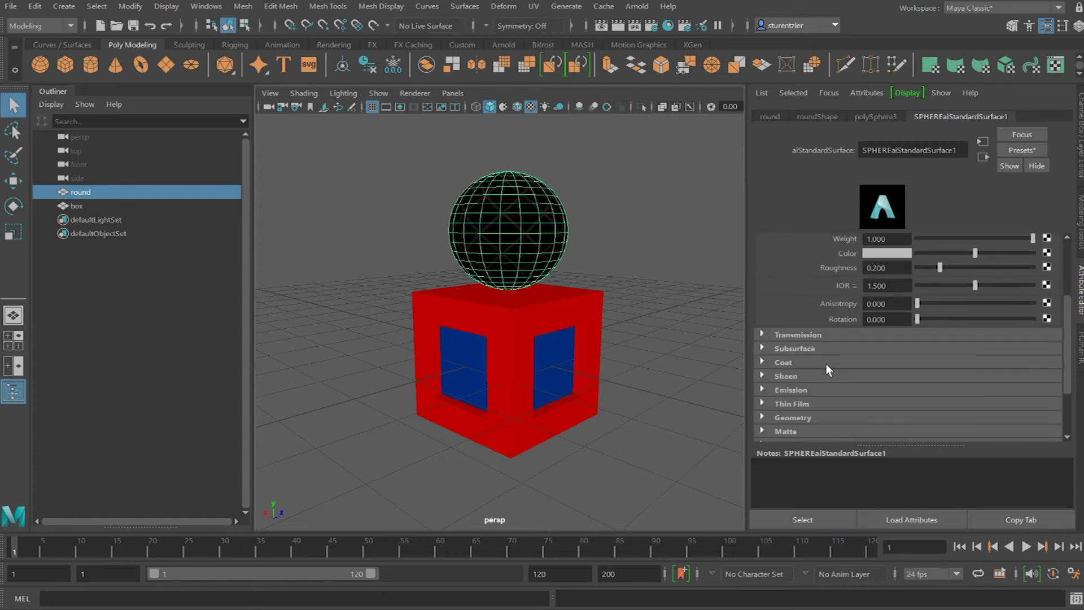
pyautogui.scroll(-1, 826, 363)
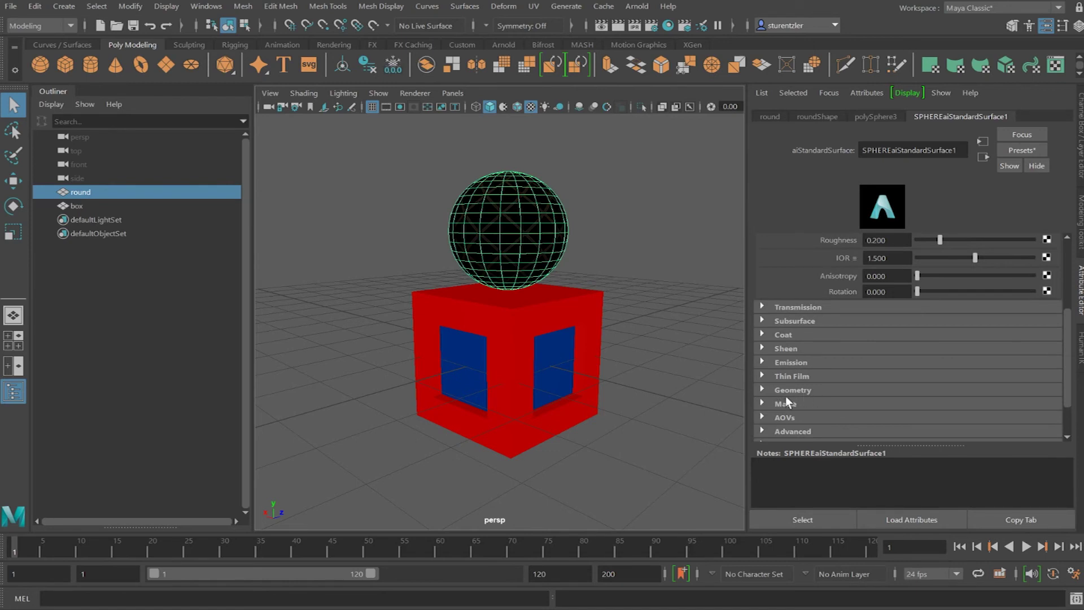
pyautogui.click(762, 388)
pyautogui.scroll(-1, 803, 388)
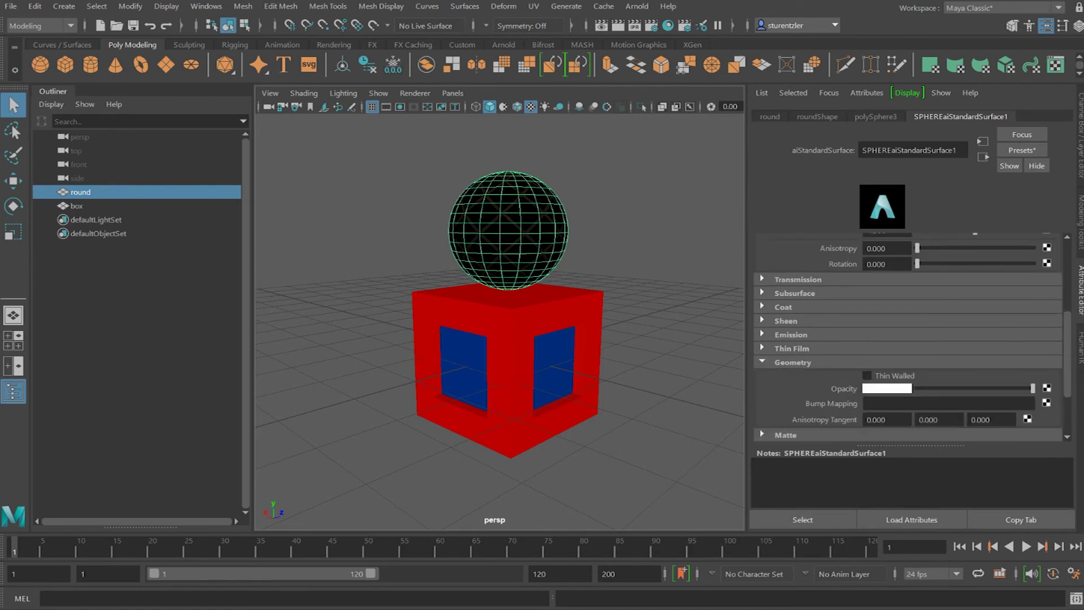
pyautogui.click(1047, 402)
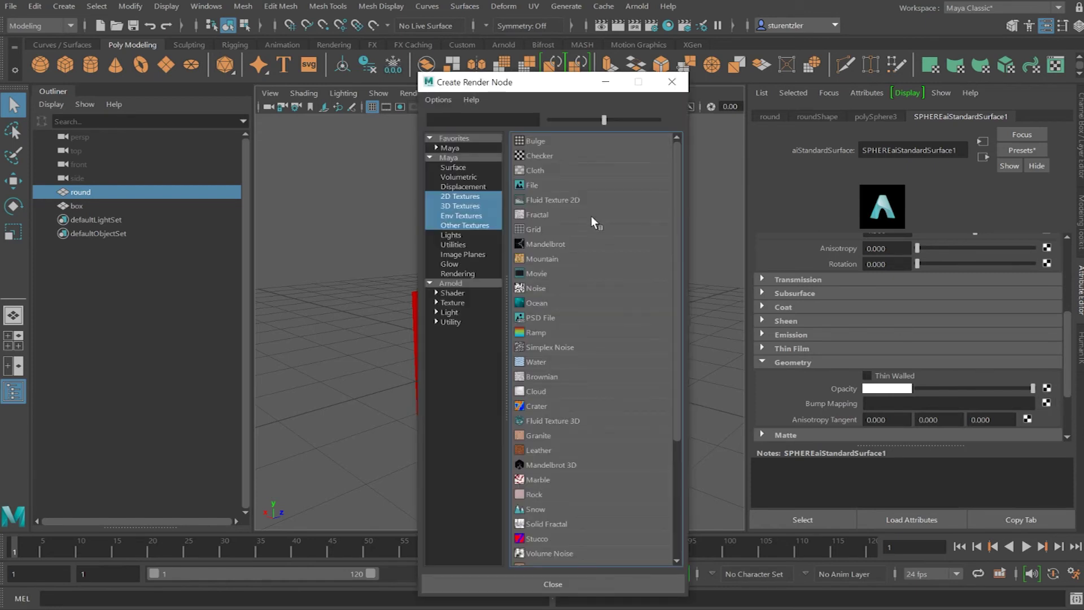
pyautogui.click(528, 185)
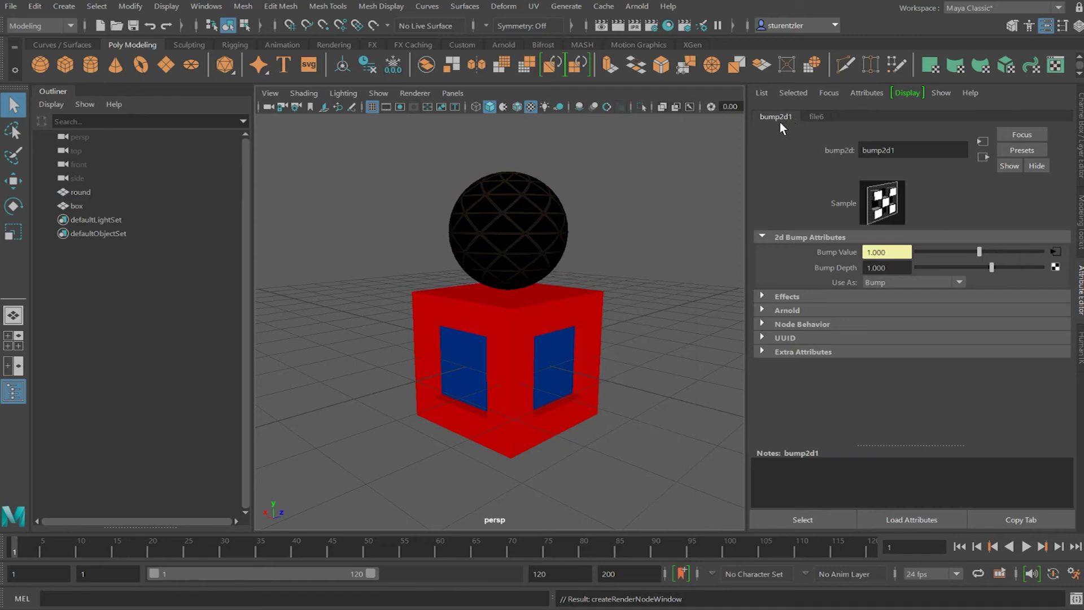
pyautogui.click(816, 117)
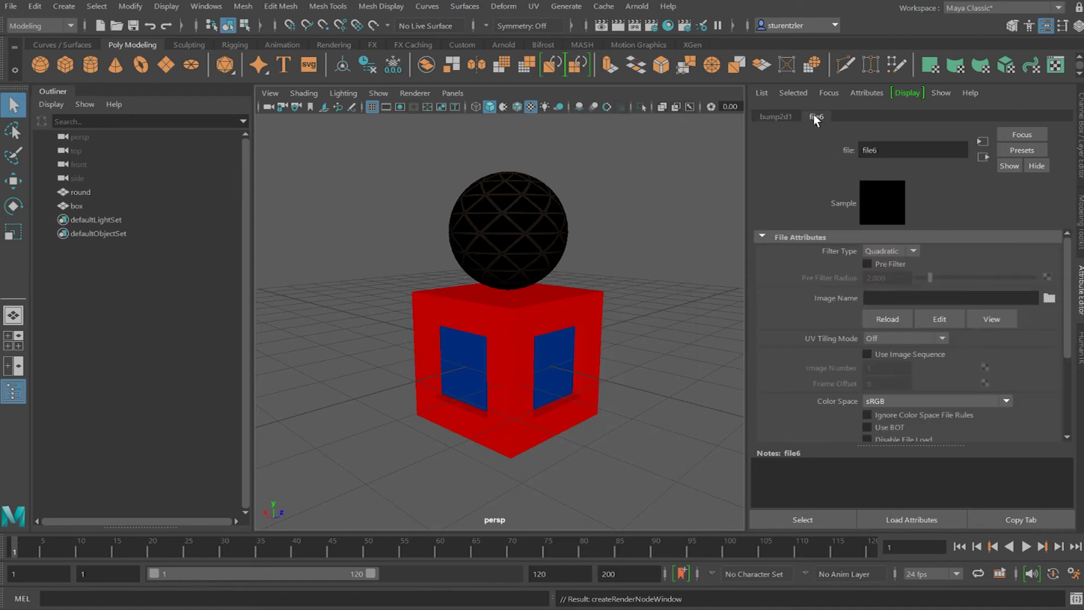
pyautogui.click(1051, 302)
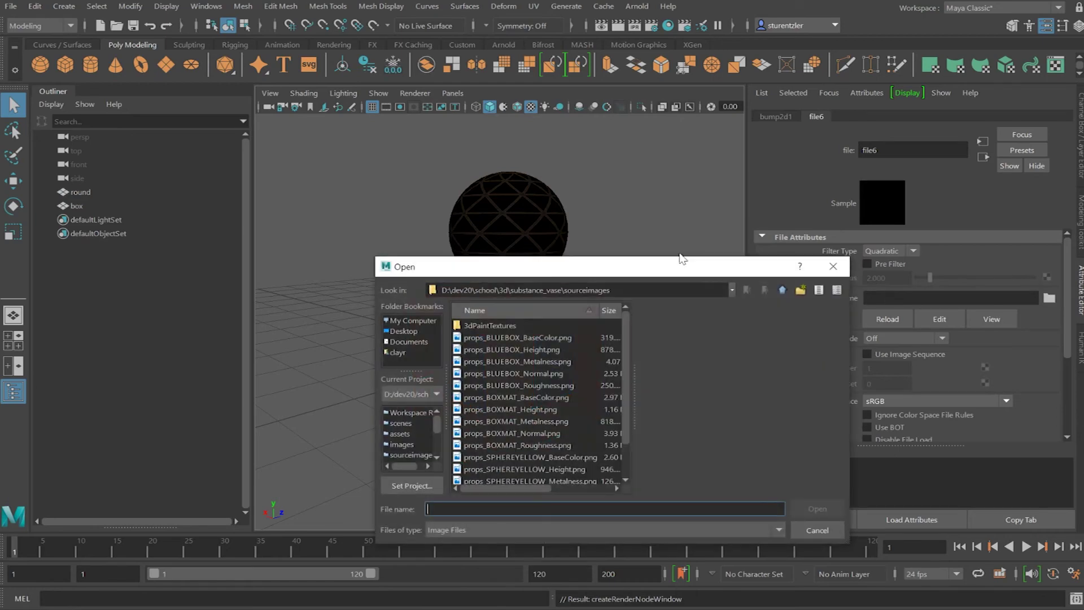
pyautogui.scroll(-1, 545, 406)
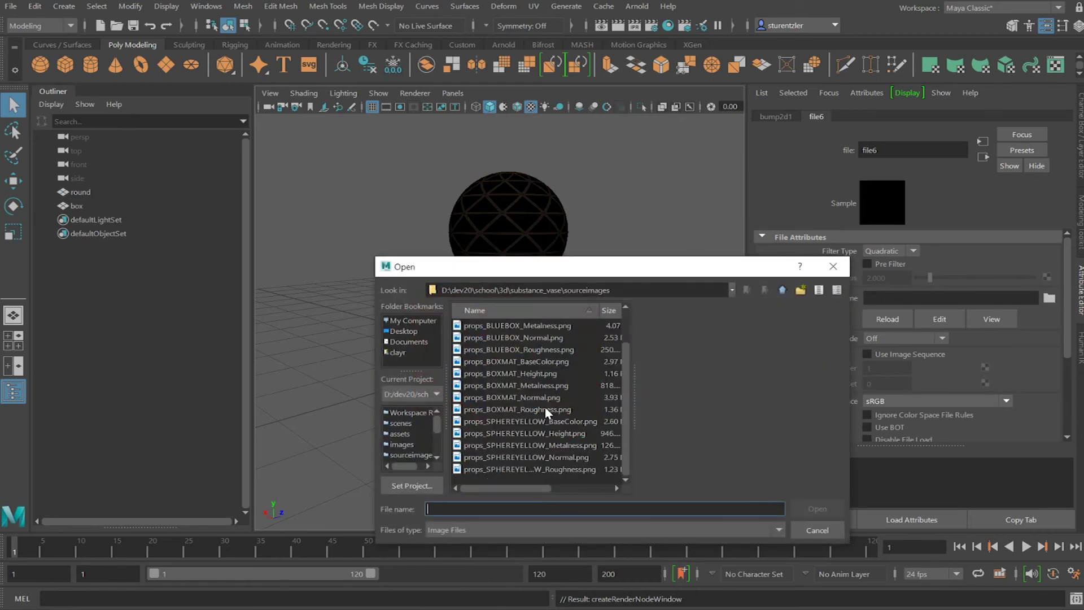
pyautogui.doubleClick(567, 456)
# Add an Arnold skydome light to the scene and render the perspective view with the Arnold Renderer
pyautogui.click(556, 237)
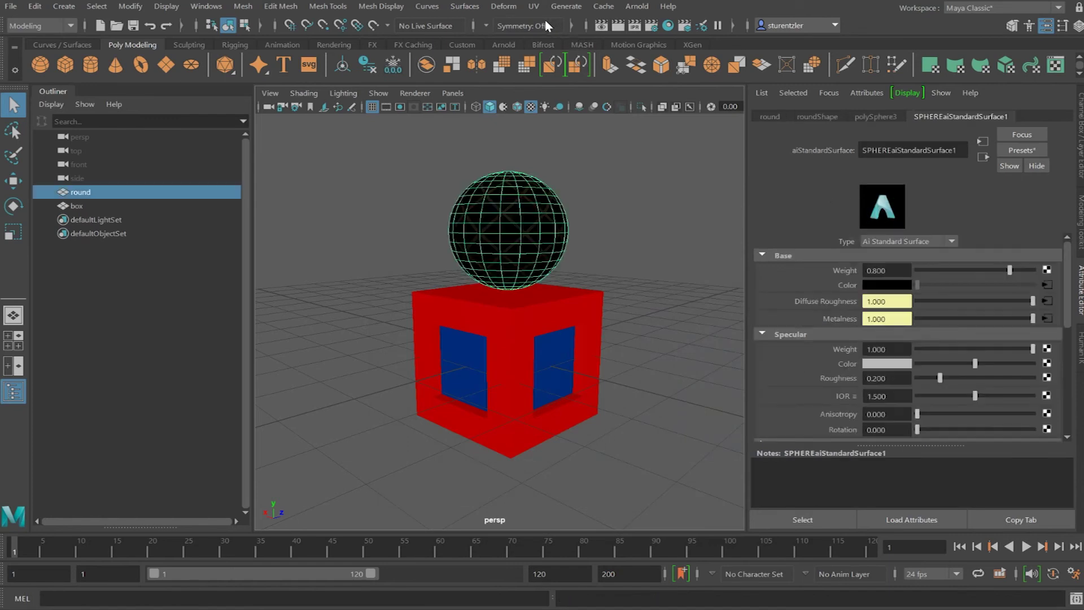
pyautogui.click(633, 8)
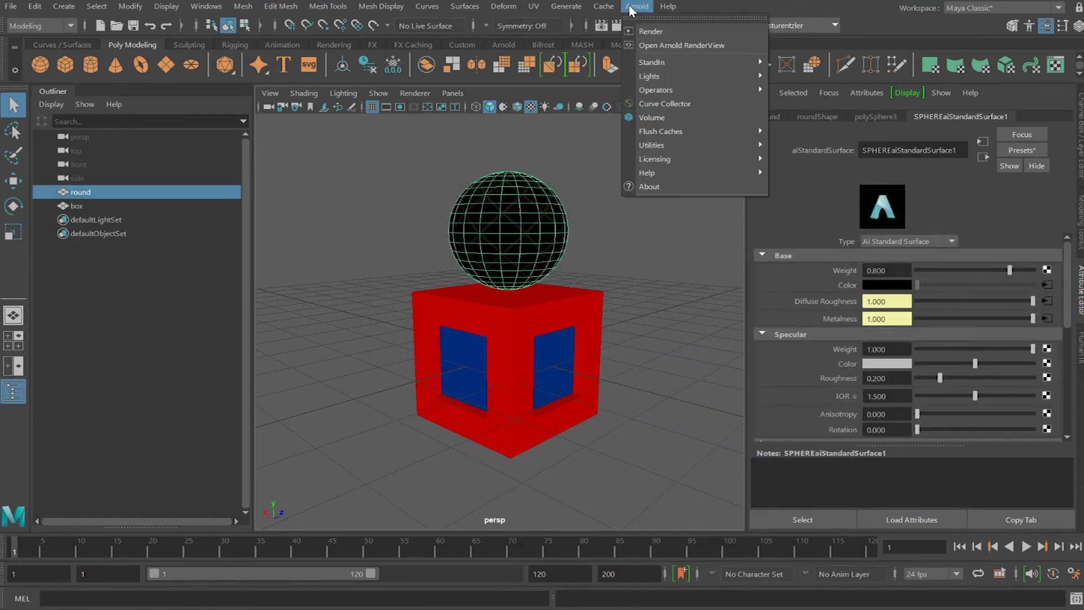
pyautogui.moveTo(690, 71)
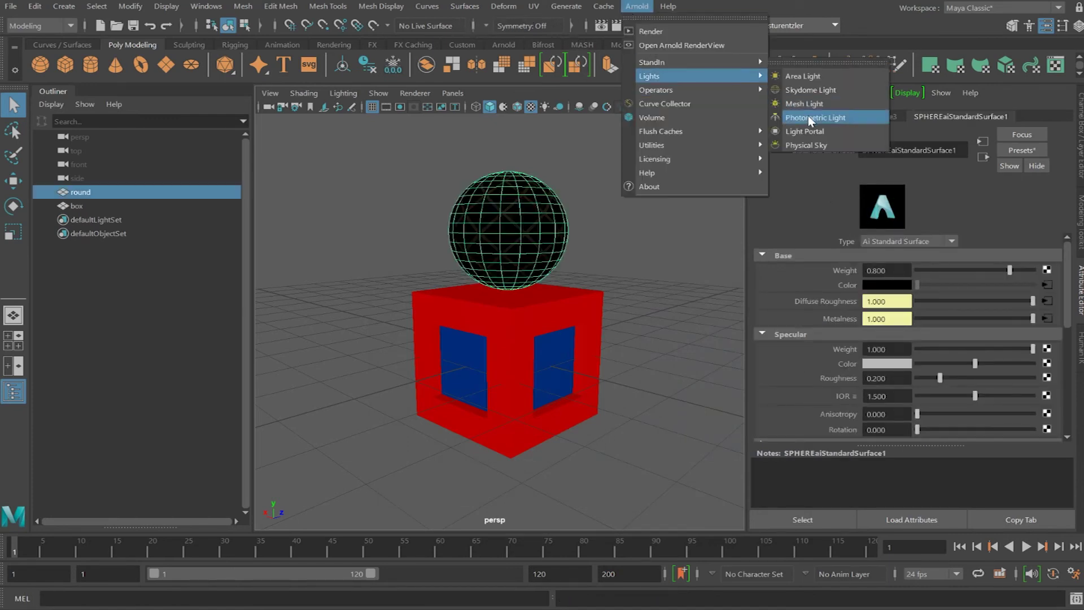
pyautogui.click(812, 92)
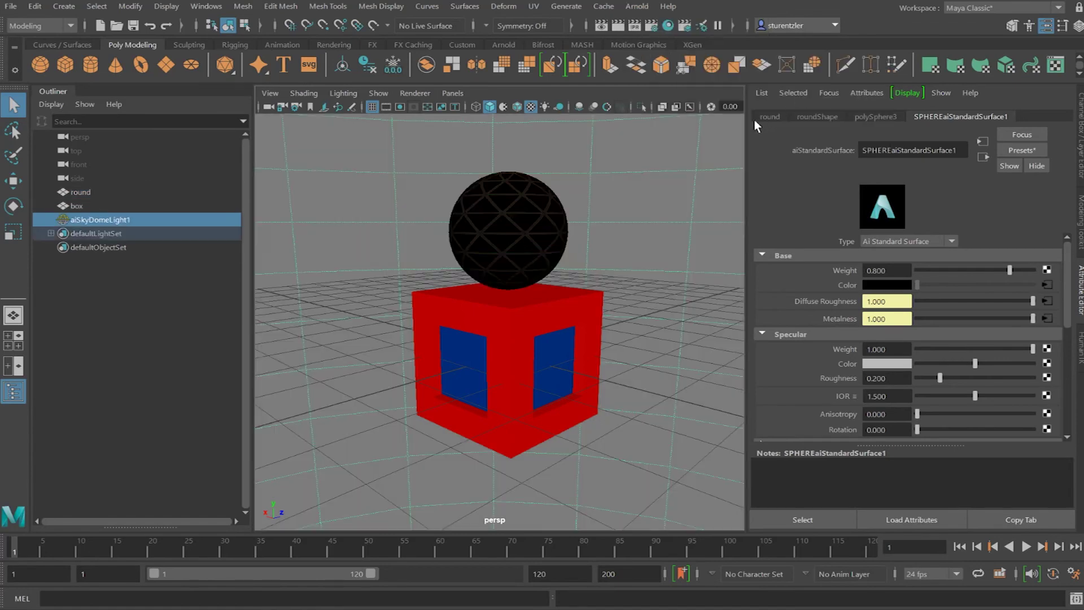
pyautogui.click(618, 29)
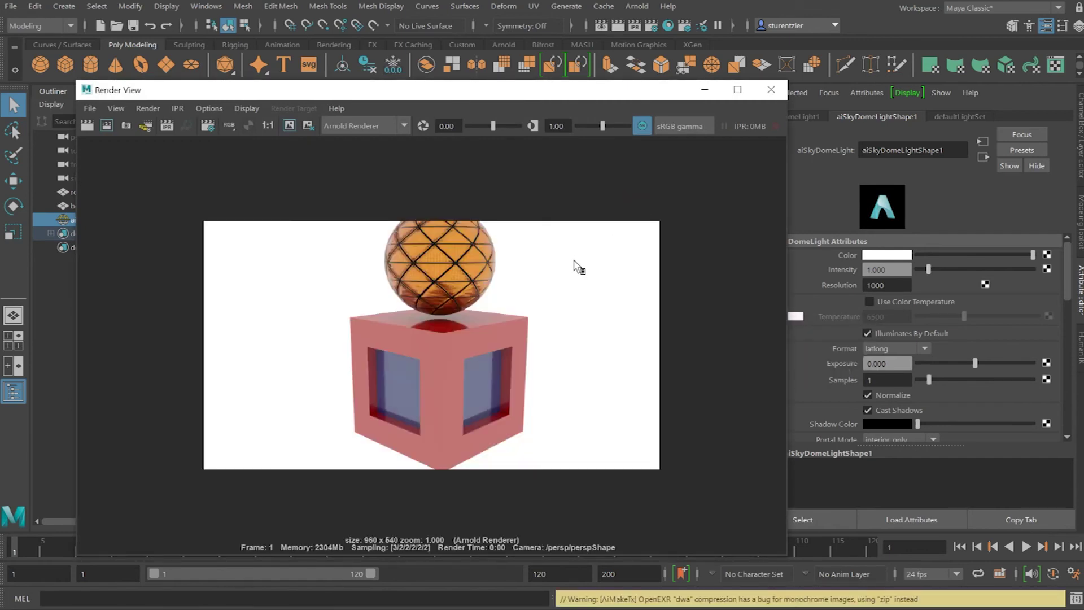
# Move the finished render out of the way and change the box's BOXMAT material type to Ai Standard Surface
pyautogui.moveTo(483, 95); pyautogui.dragTo(1070, 108)
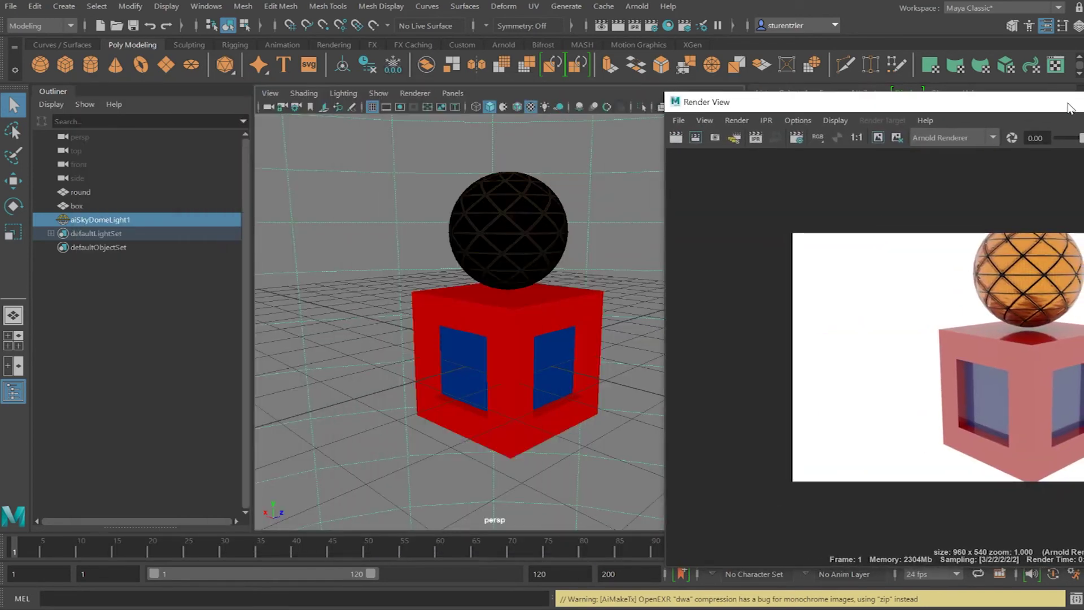
pyautogui.moveTo(1071, 109); pyautogui.dragTo(1032, 93)
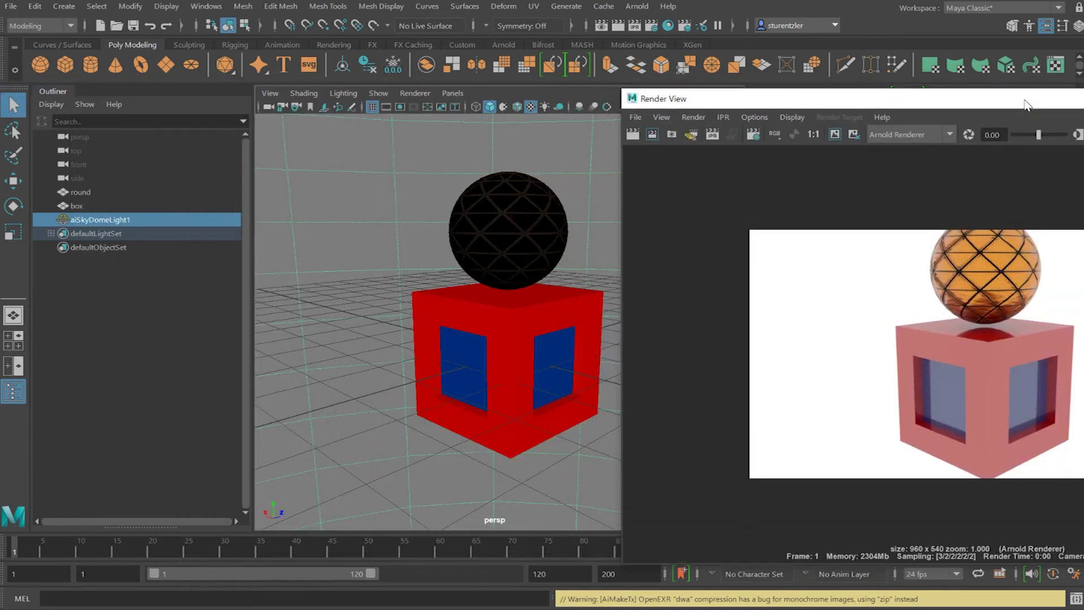
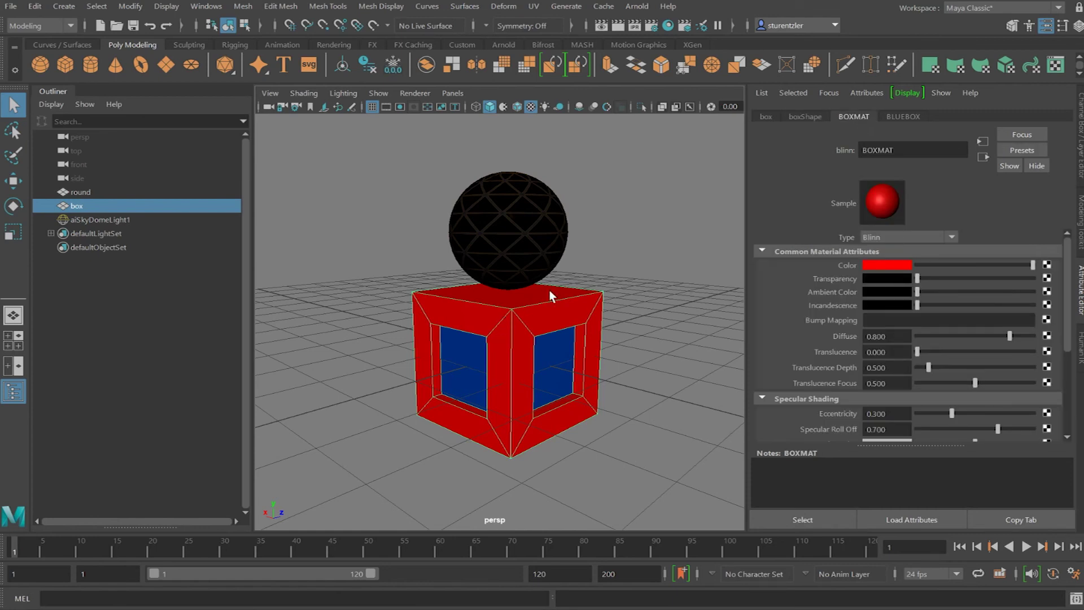
pyautogui.click(903, 237)
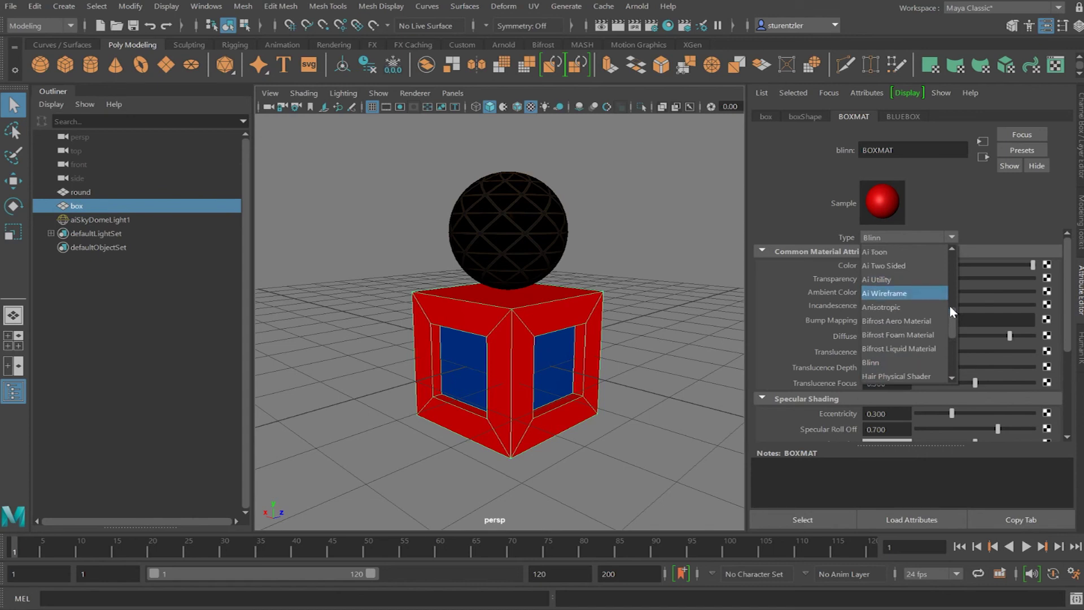
pyautogui.scroll(3, 949, 298)
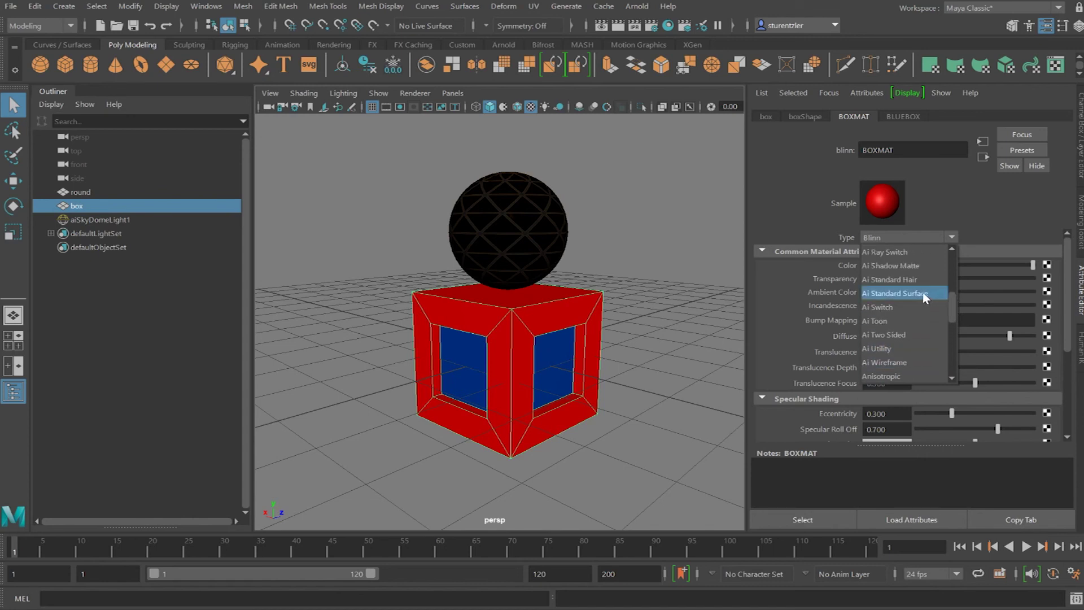
pyautogui.click(890, 299)
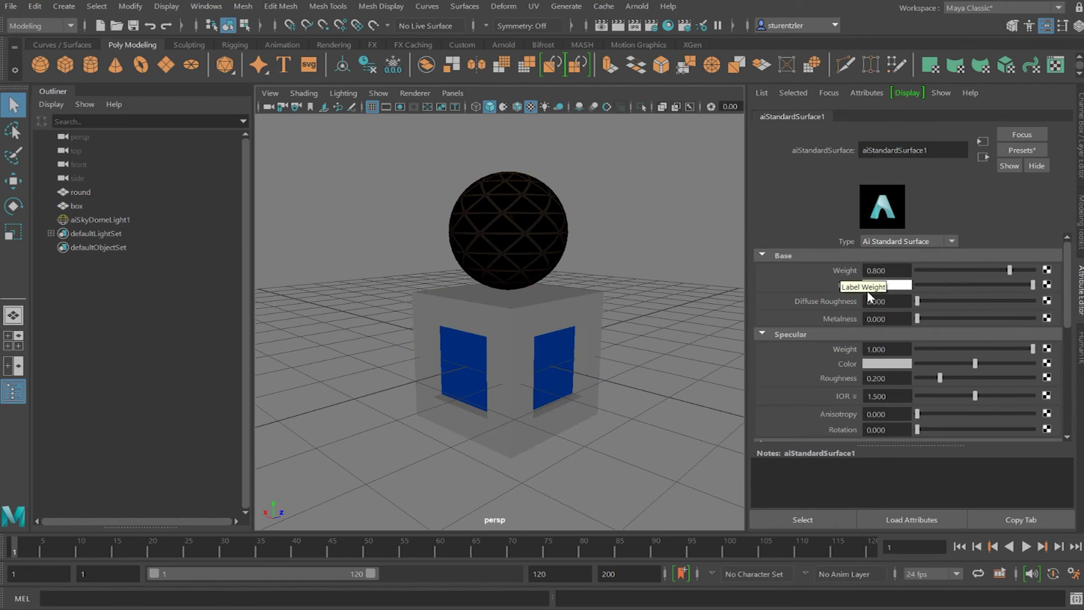
# Map the new box material's base color with a file texture using props_BOXMAT_BaseColor.png from sourceimages
pyautogui.click(1047, 286)
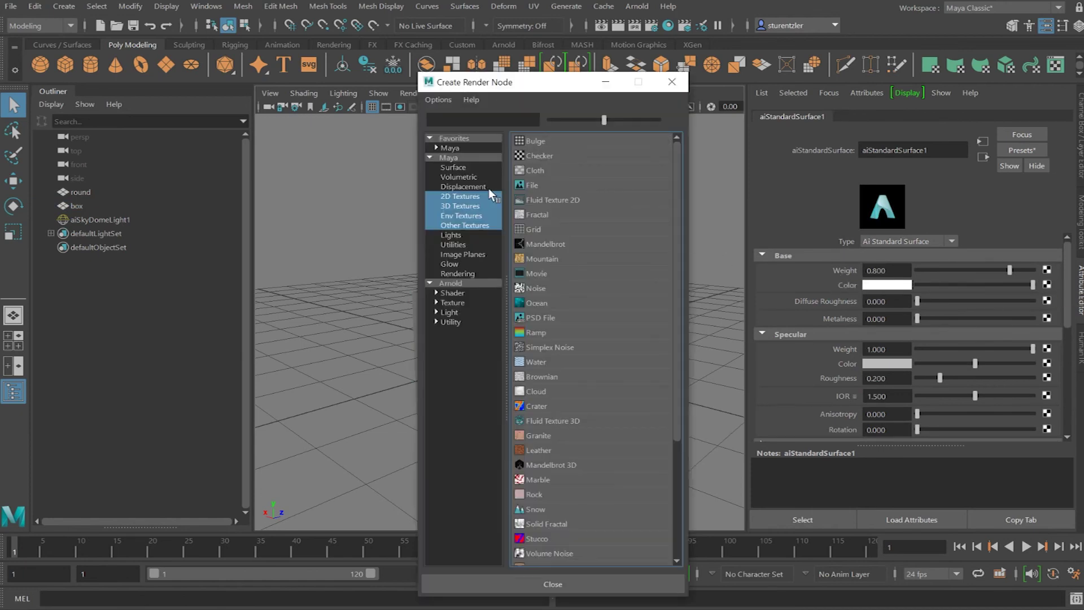
pyautogui.click(537, 184)
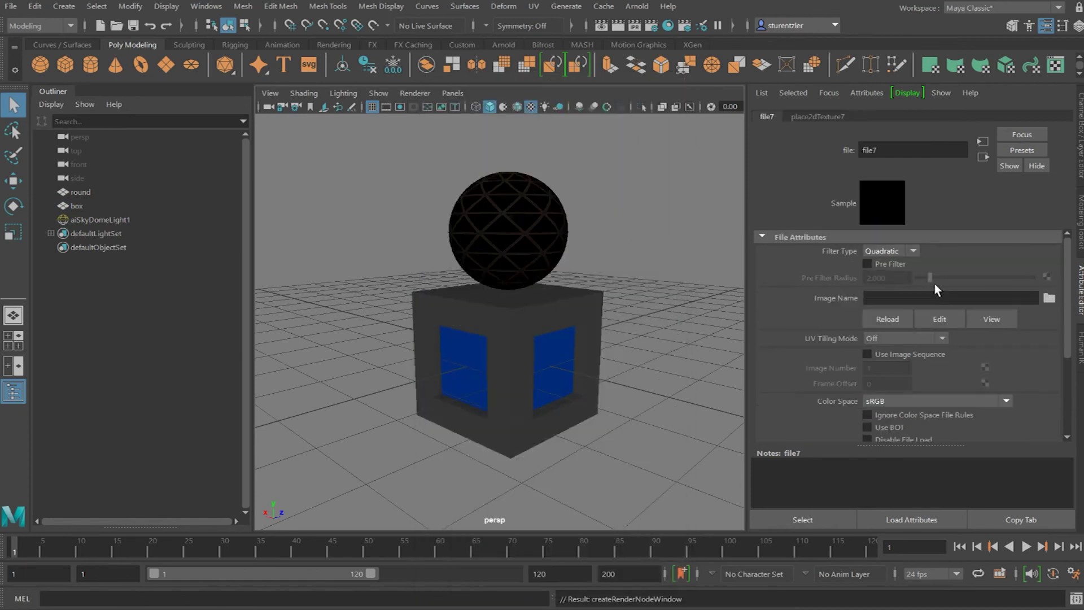
pyautogui.click(1048, 299)
pyautogui.click(538, 402)
pyautogui.doubleClick(537, 402)
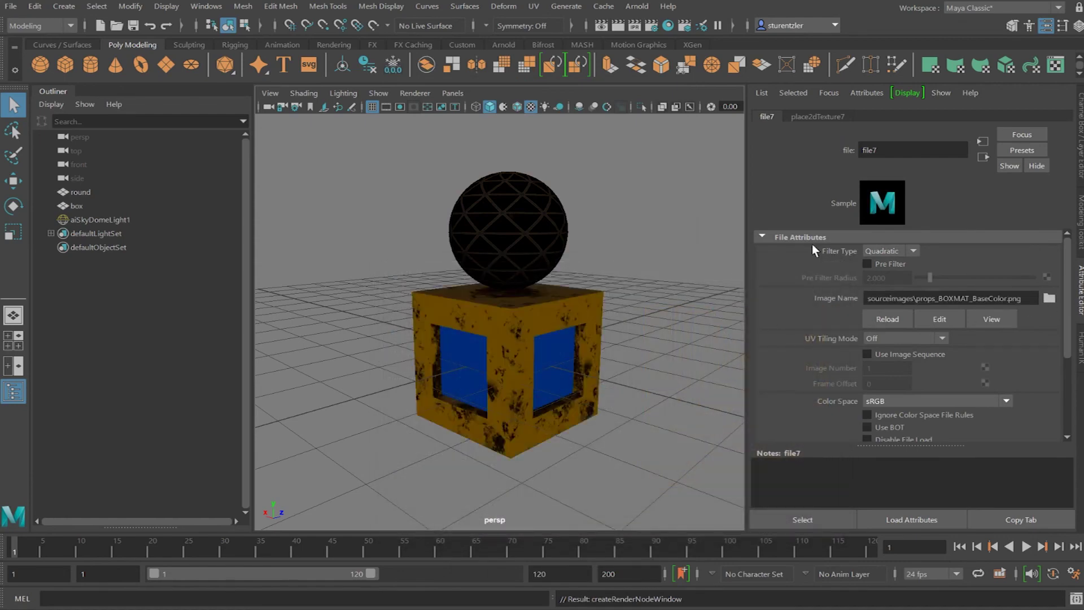
# Rename the box's Arnold standard surface material to BOXaiStandardSurface1
pyautogui.click(583, 305)
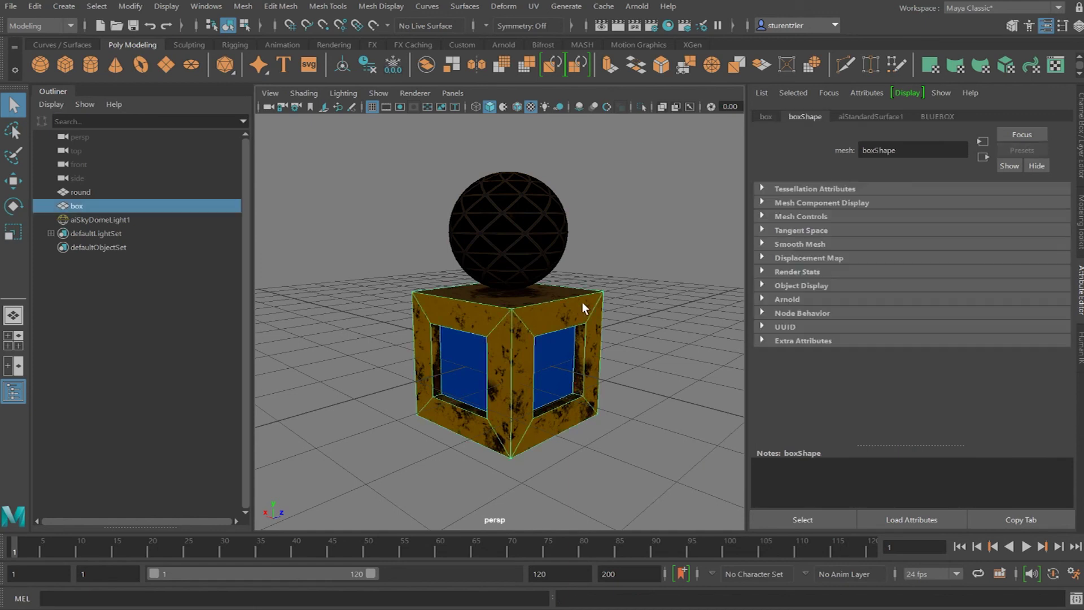
pyautogui.click(876, 116)
pyautogui.click(862, 149)
pyautogui.write('BOXaiStandardSurface1')
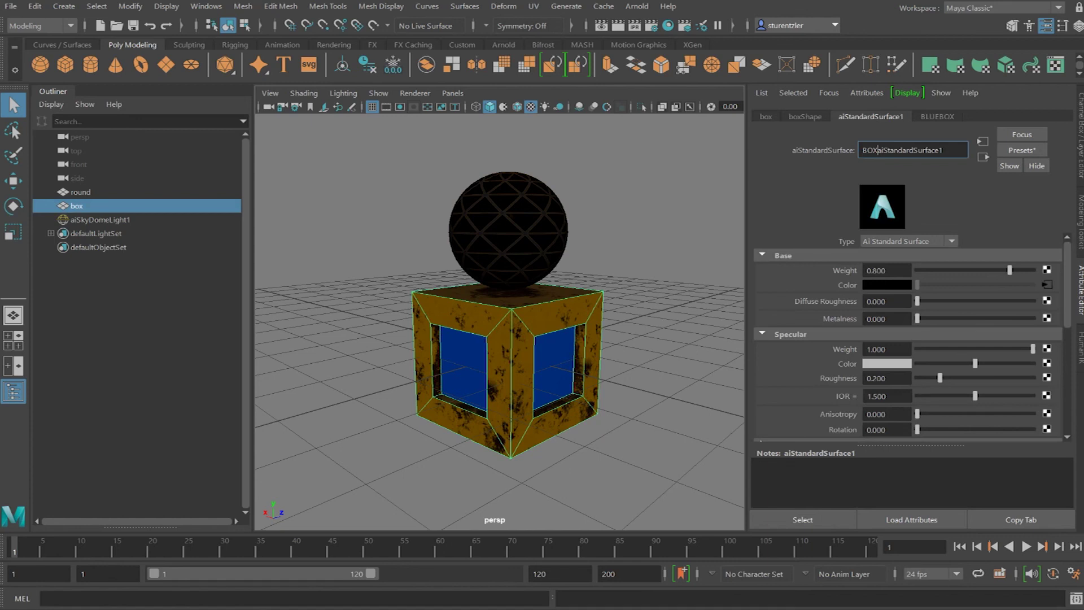
pyautogui.press('Return')
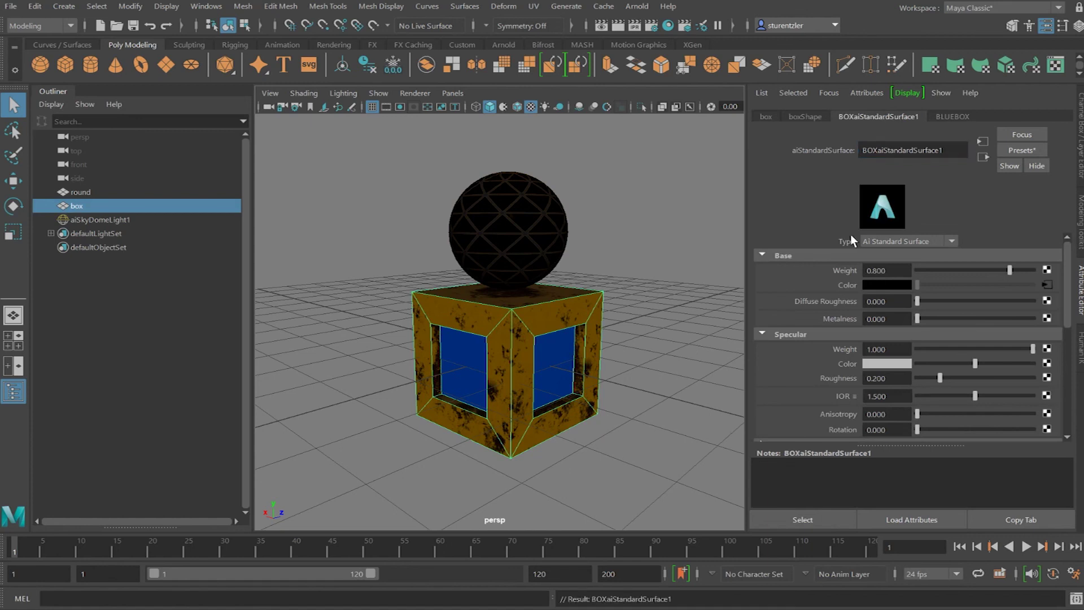
# Map the box material's diffuse roughness with a file texture using props_BOXMAT_Roughness.png
pyautogui.click(1047, 301)
pyautogui.click(540, 184)
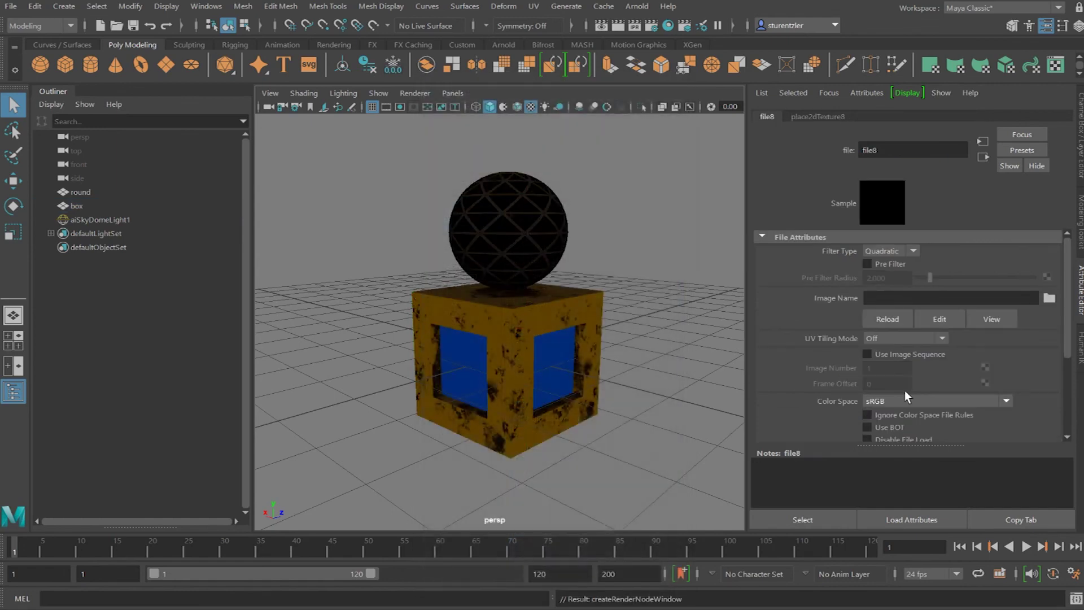
pyautogui.click(1049, 299)
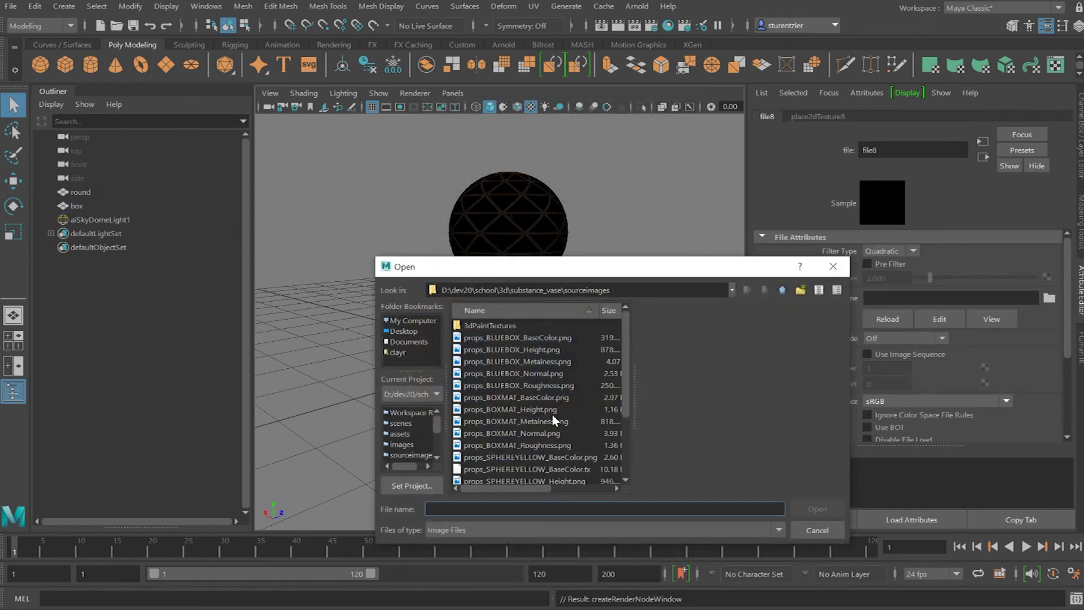
pyautogui.scroll(-2, 551, 412)
pyautogui.doubleClick(542, 363)
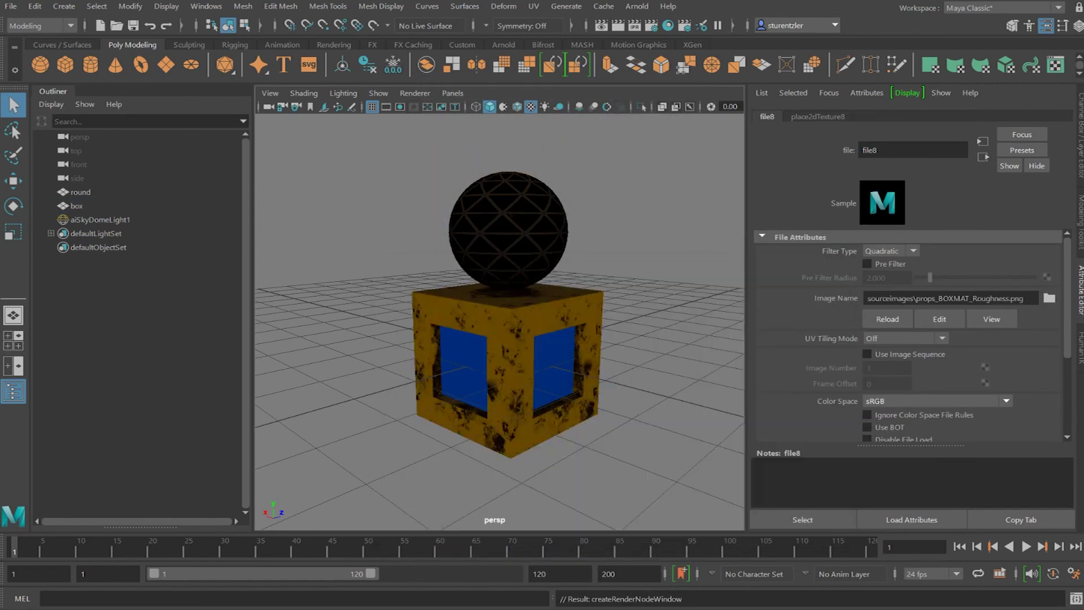
# Map the box material's base metalness with a file texture using the BOXMAT metalness image from sourceimages
pyautogui.click(543, 364)
pyautogui.click(1048, 318)
pyautogui.click(547, 182)
pyautogui.click(1049, 298)
pyautogui.doubleClick(613, 404)
# Map the bump mapping in the box material's geometry attributes with a file texture using props_BOXMAT_Normal.png
pyautogui.scroll(-3, 1036, 390)
pyautogui.scroll(1, 765, 347)
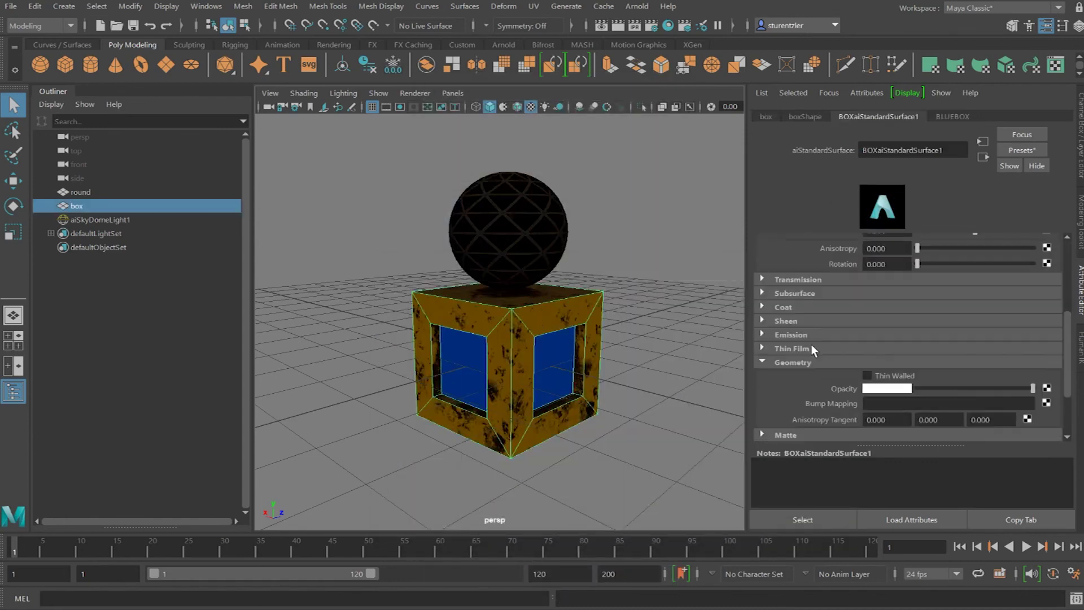
pyautogui.scroll(-1, 812, 344)
pyautogui.click(1047, 375)
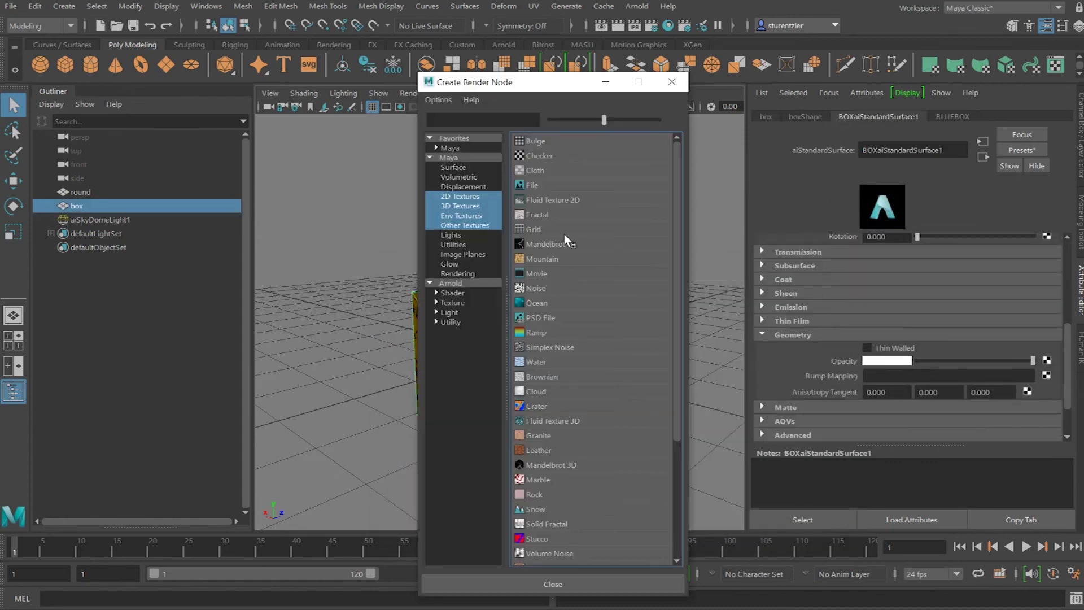
pyautogui.click(541, 185)
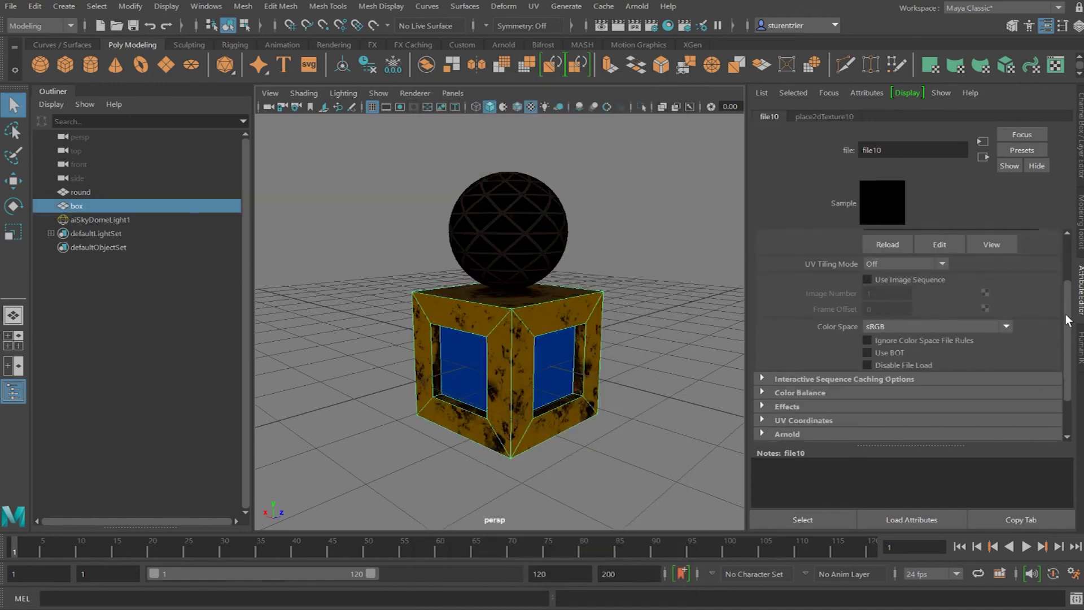
pyautogui.scroll(2, 1068, 321)
pyautogui.click(1049, 298)
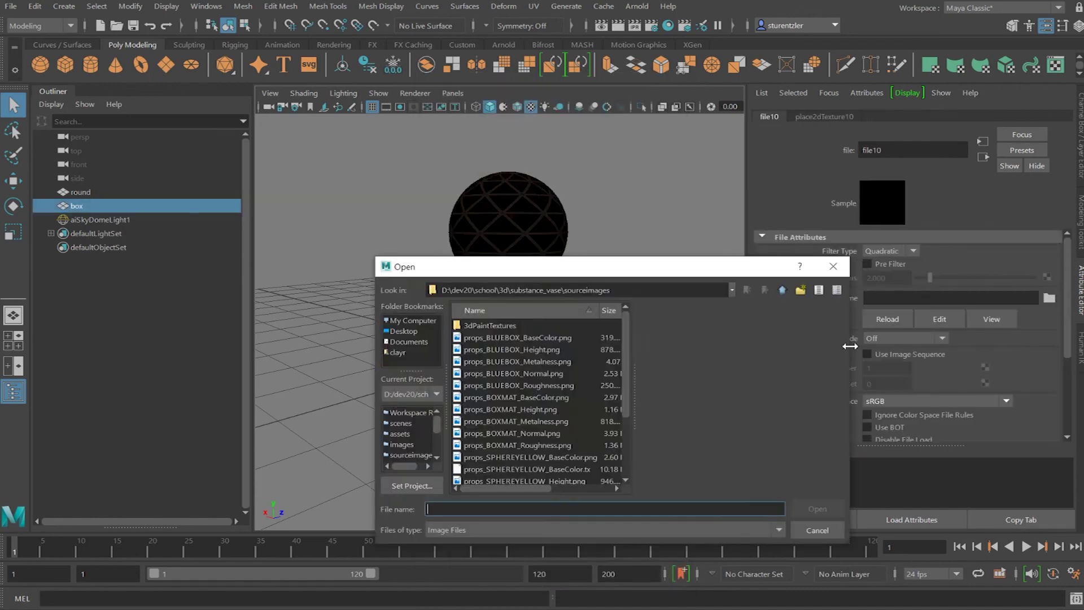
pyautogui.doubleClick(548, 440)
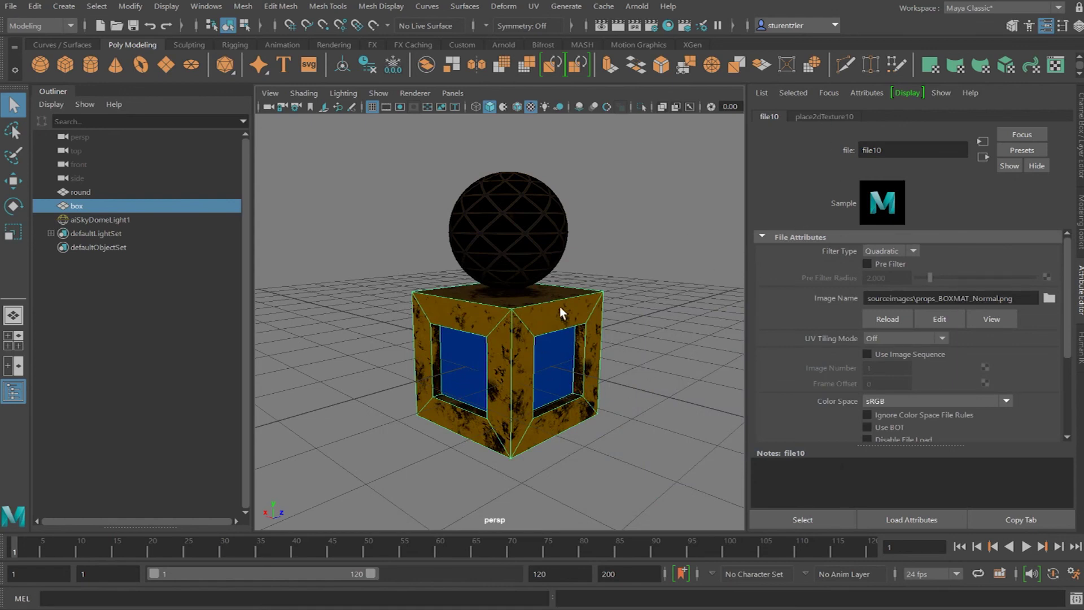
# Change the box's BLUEBOX material type to Ai Standard Surface and rename the material to INSIDEaiStandardSurface1
pyautogui.click(548, 333)
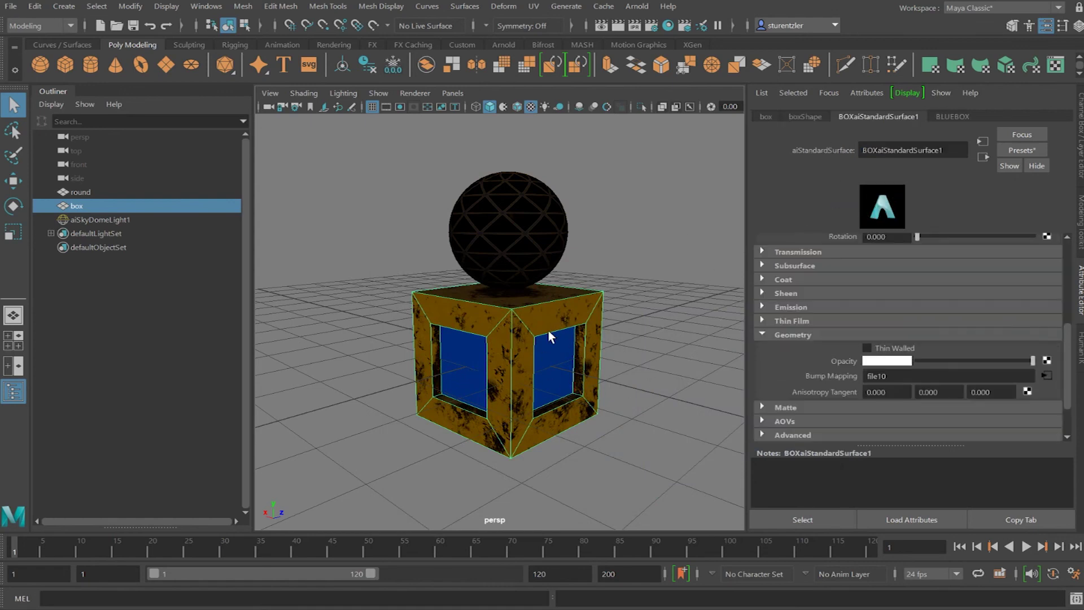
pyautogui.click(952, 116)
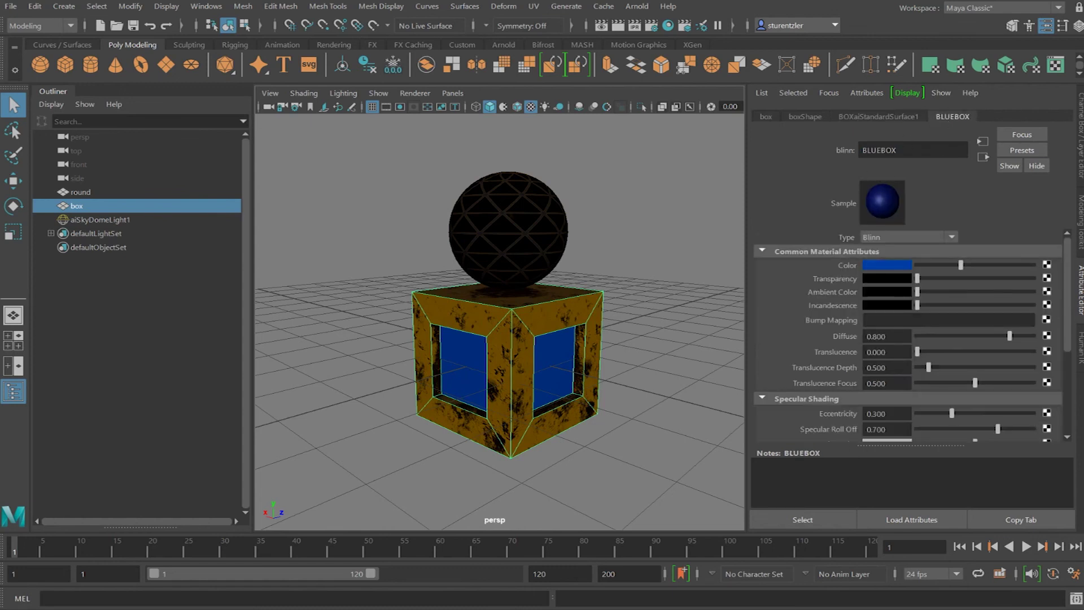
pyautogui.click(889, 236)
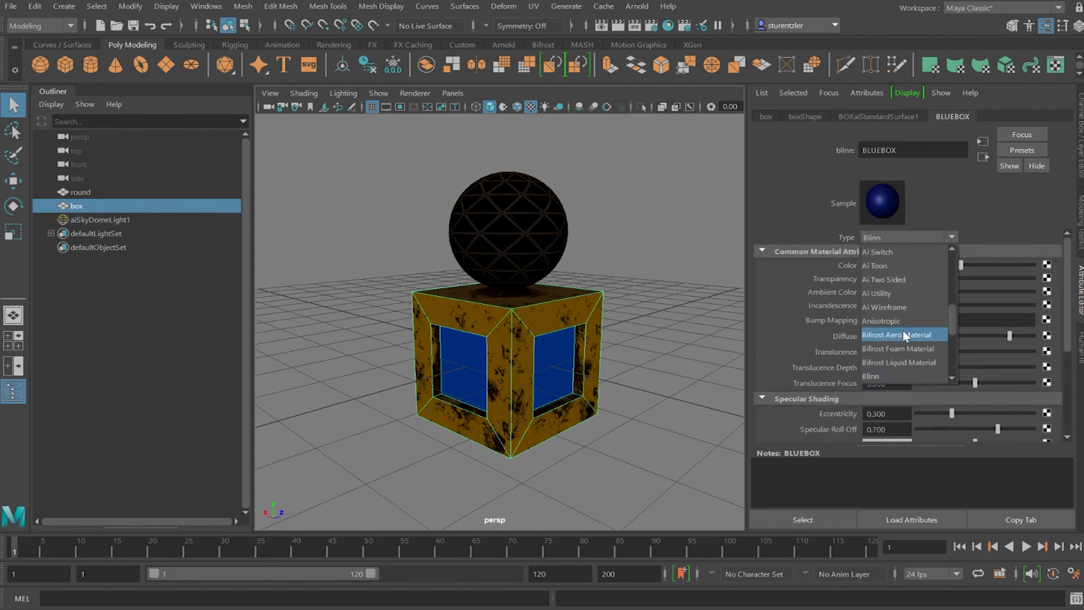
pyautogui.scroll(2, 904, 328)
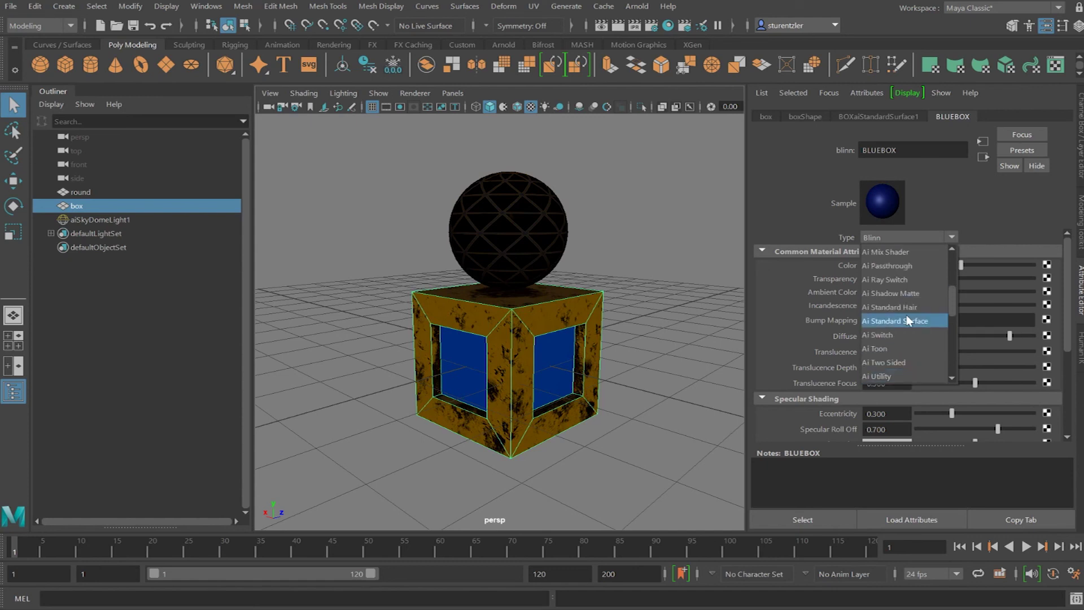
pyautogui.click(909, 321)
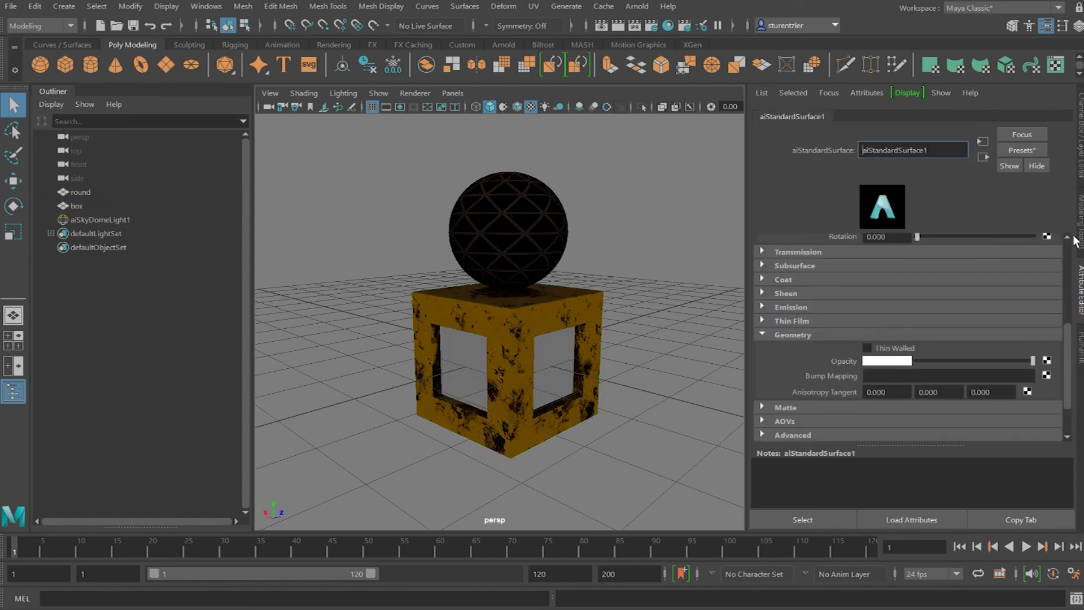
pyautogui.write('INSIDE')
pyautogui.press('Return')
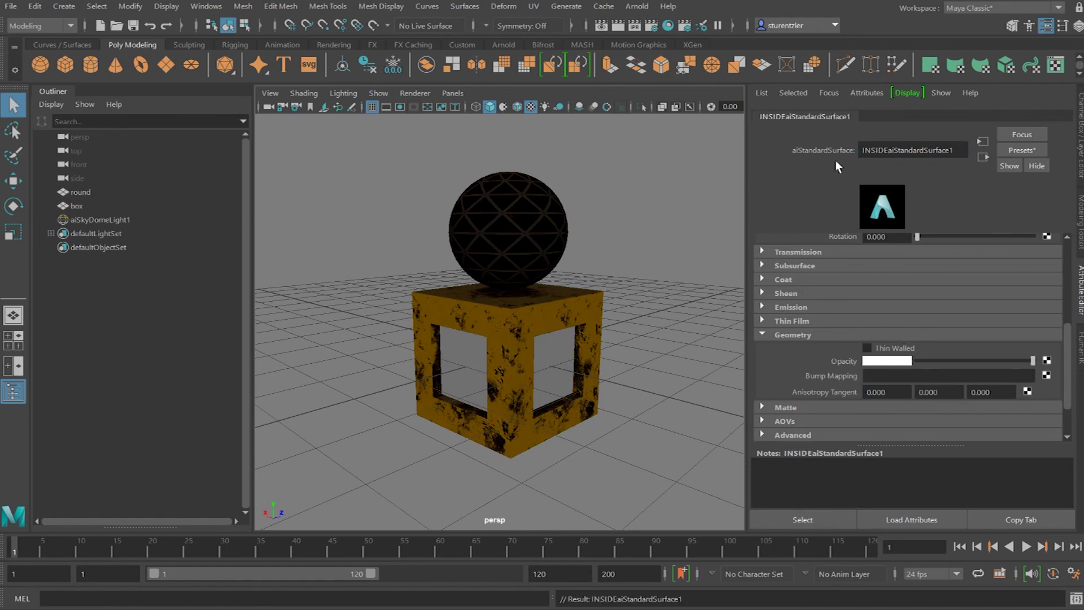
# Map the inside material's base color with props_BLUEBOX_BaseColor.png and its diffuse roughness with props_BLUEBOX_Roughness.png
pyautogui.scroll(8, 954, 255)
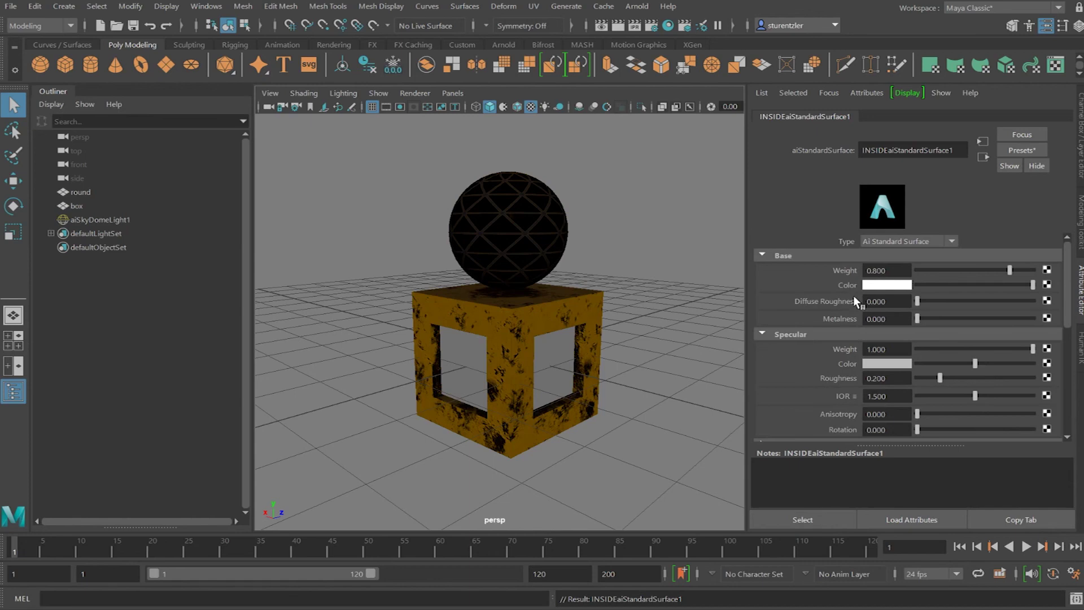
pyautogui.click(1047, 284)
pyautogui.click(536, 185)
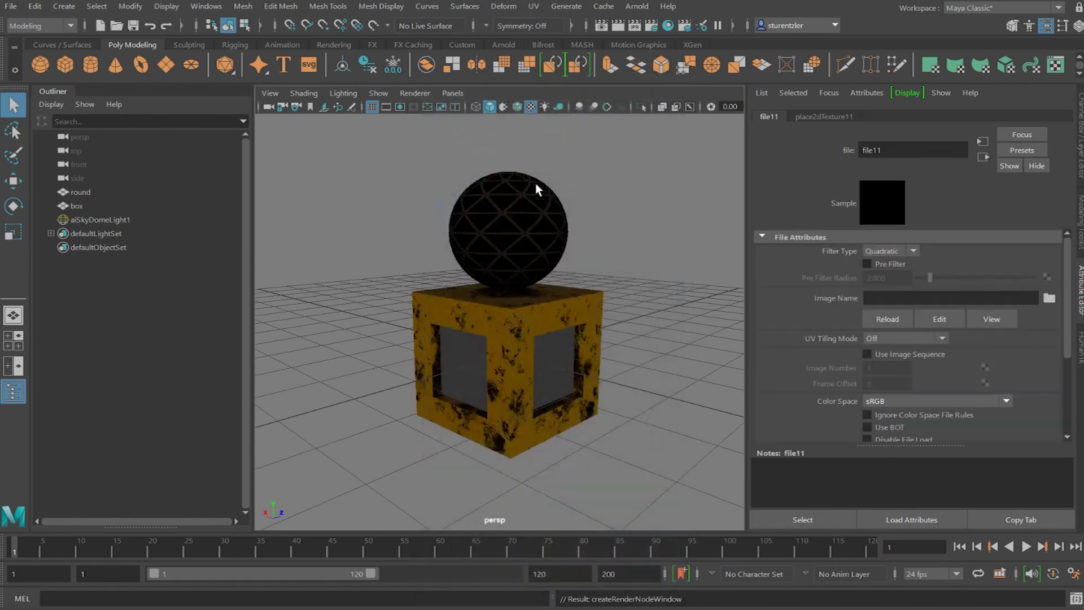
pyautogui.click(1049, 298)
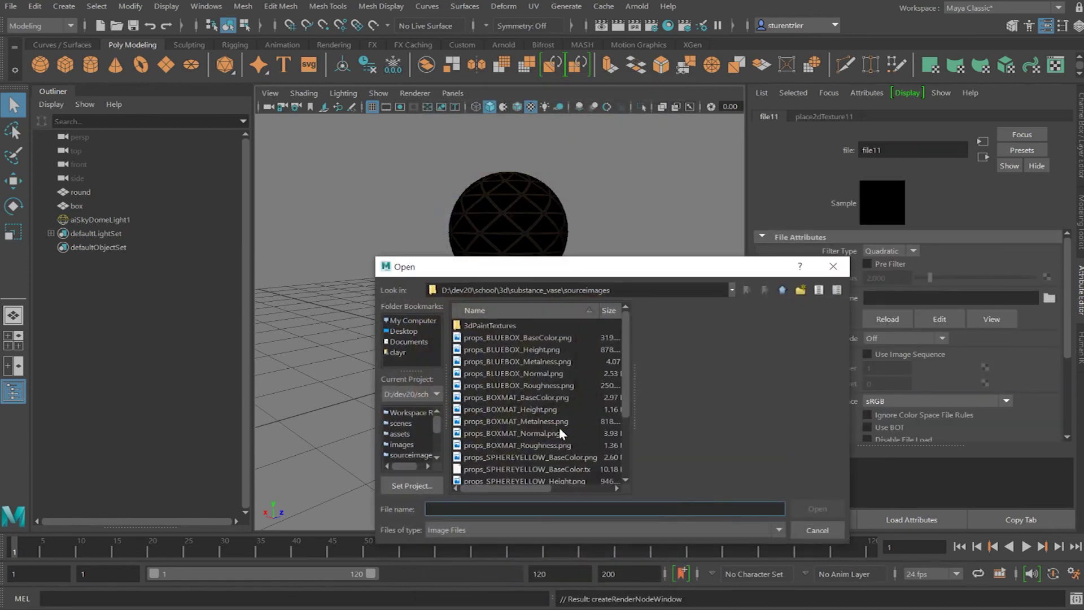
pyautogui.click(542, 338)
pyautogui.click(817, 509)
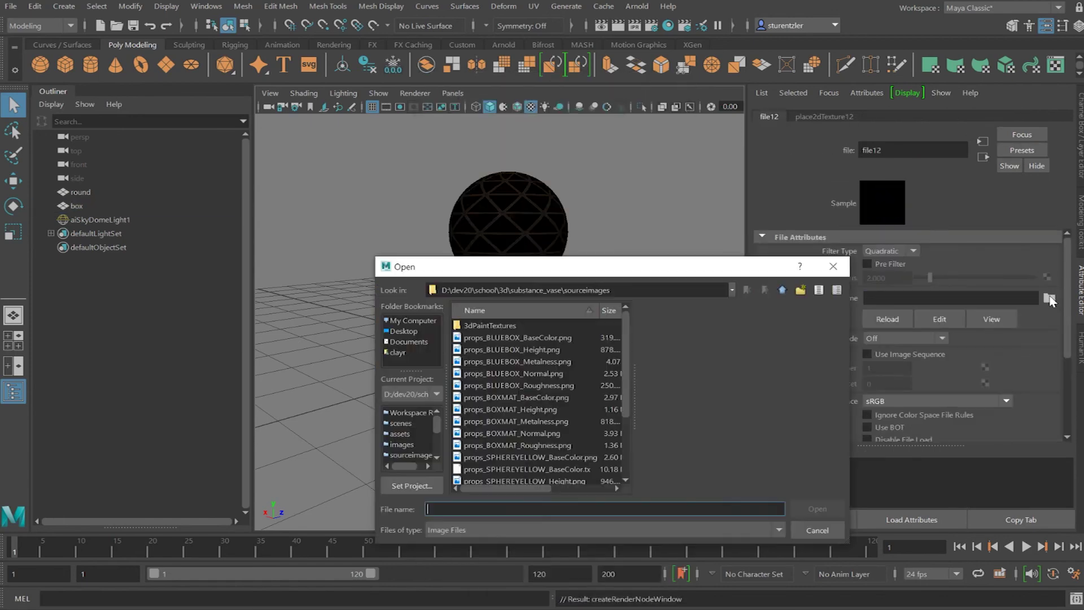
pyautogui.click(544, 379)
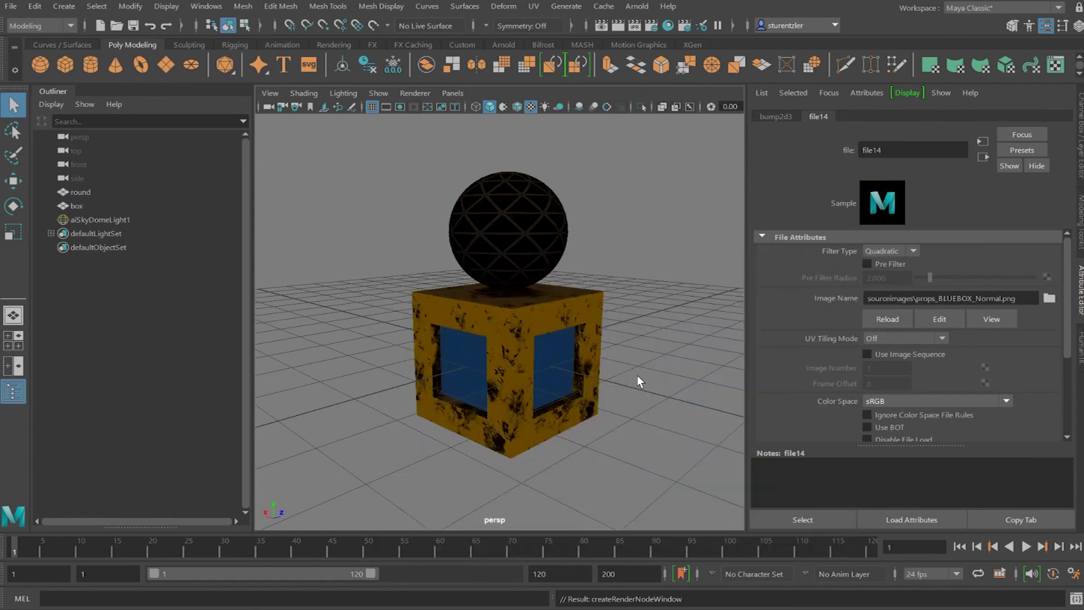
# Show the resolution gate in the perspective view, frame the sphere and box inside it, and render the view with Arnold
pyautogui.click(400, 106)
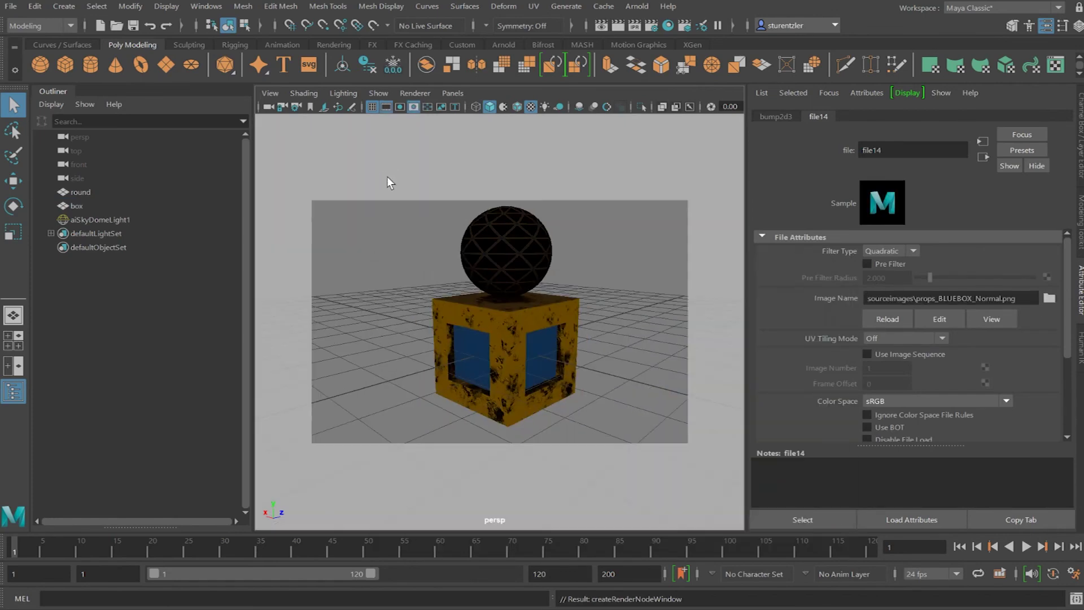
pyautogui.click(617, 26)
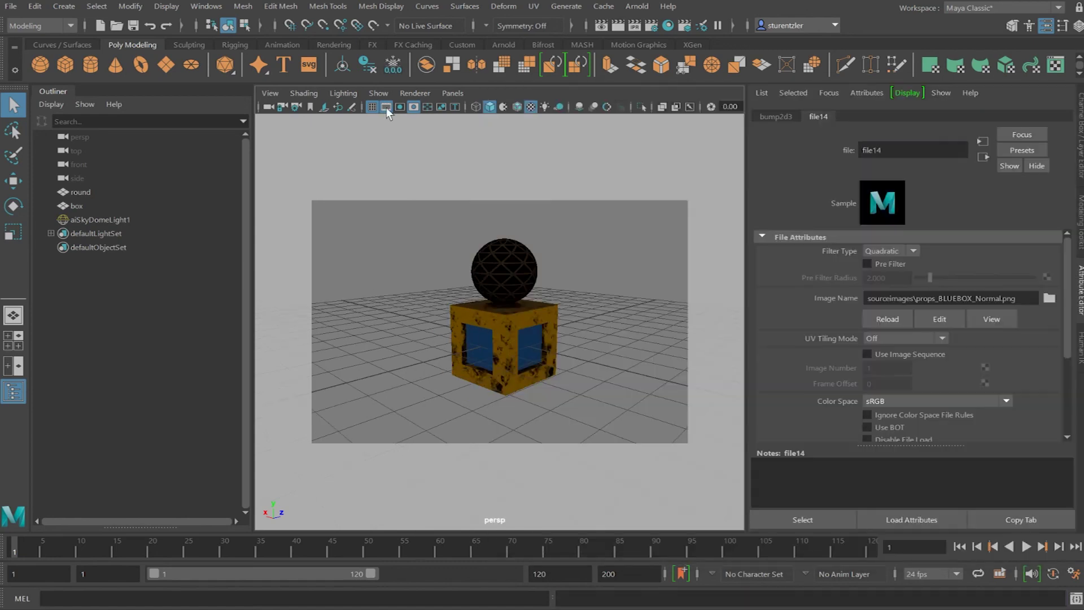
pyautogui.click(386, 108)
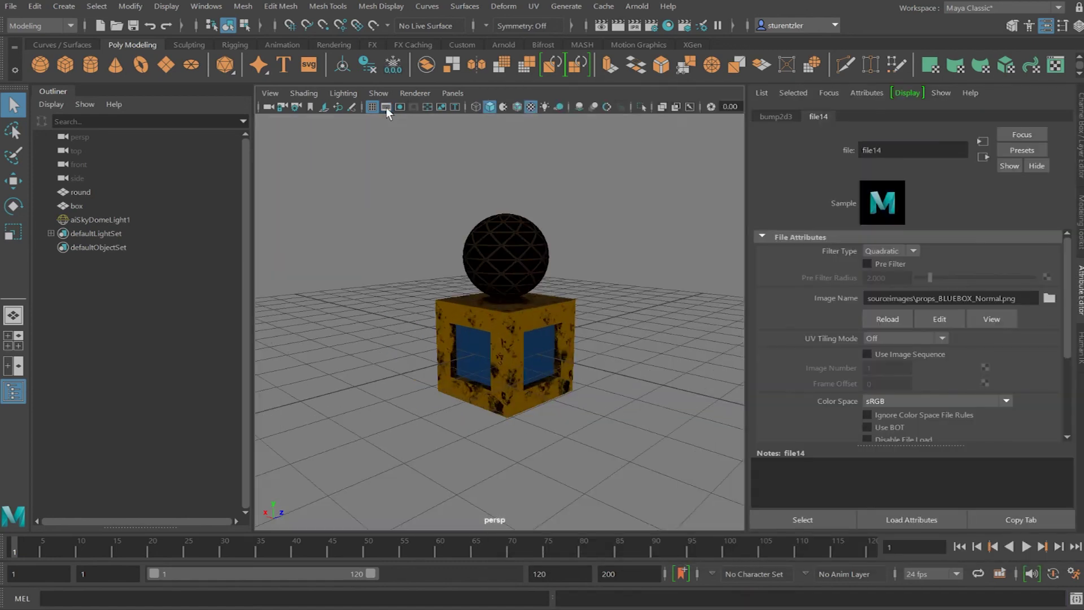
pyautogui.click(400, 108)
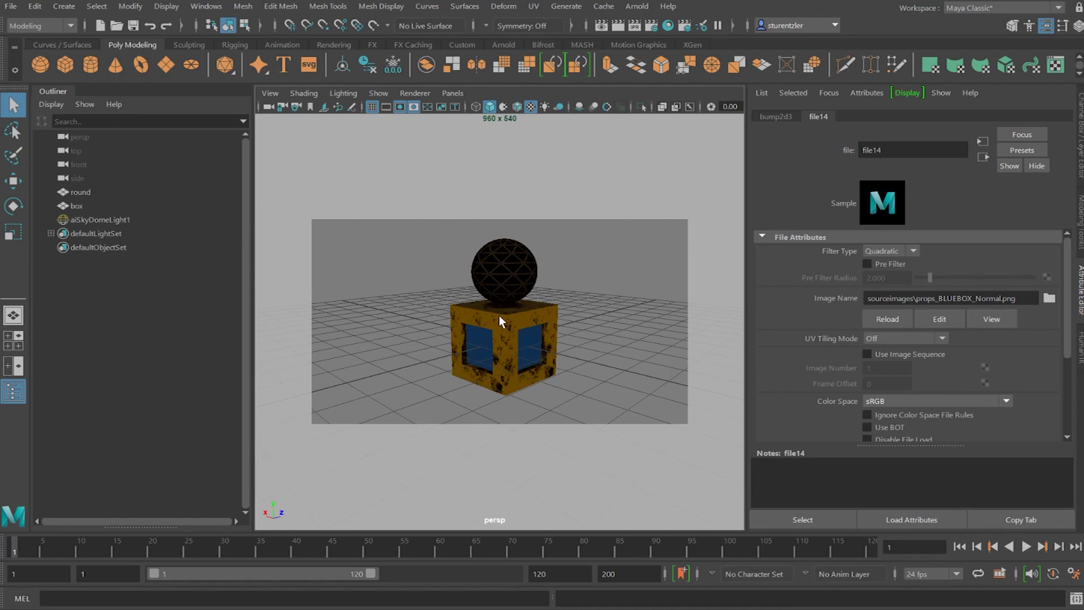
pyautogui.click(618, 28)
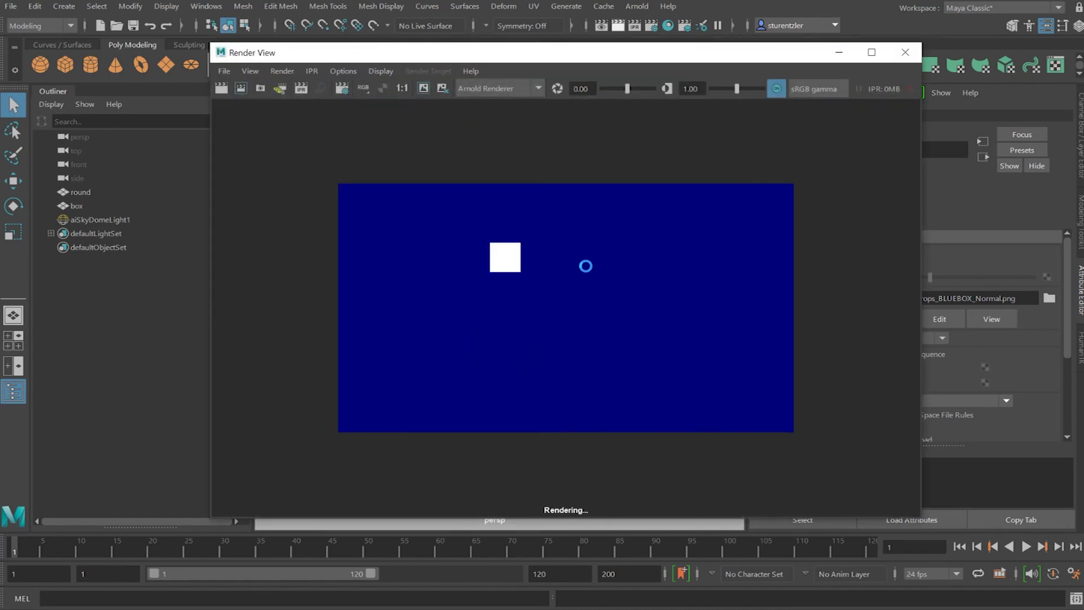